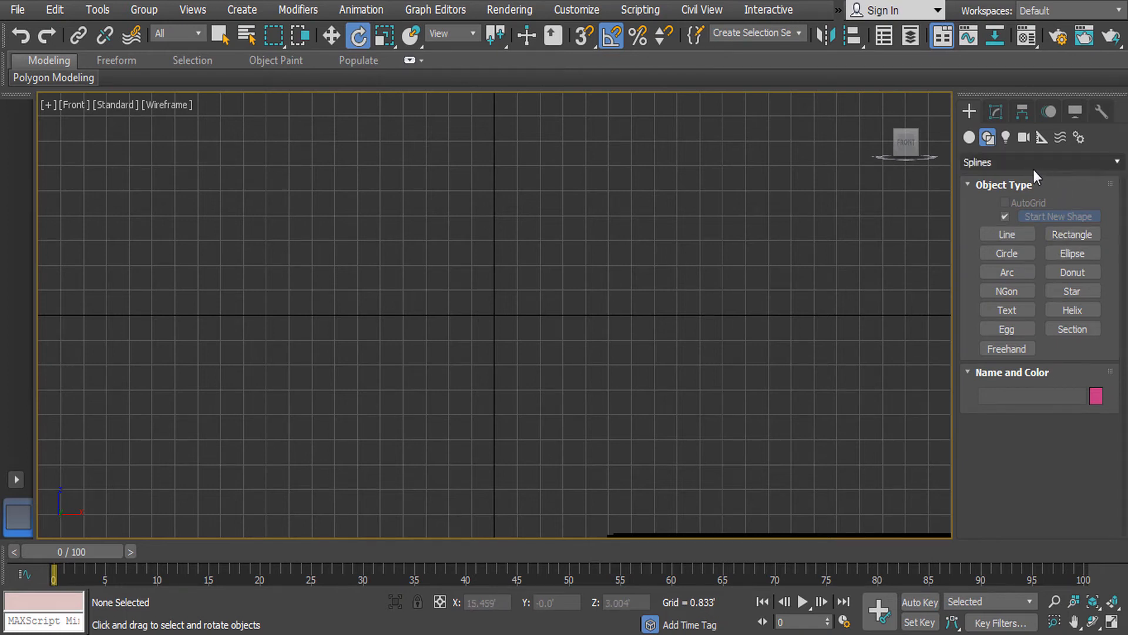
Draw a large, nearly square rectangle spline around the grid centre in a maximized Top viewport.
left_click(1000, 163)
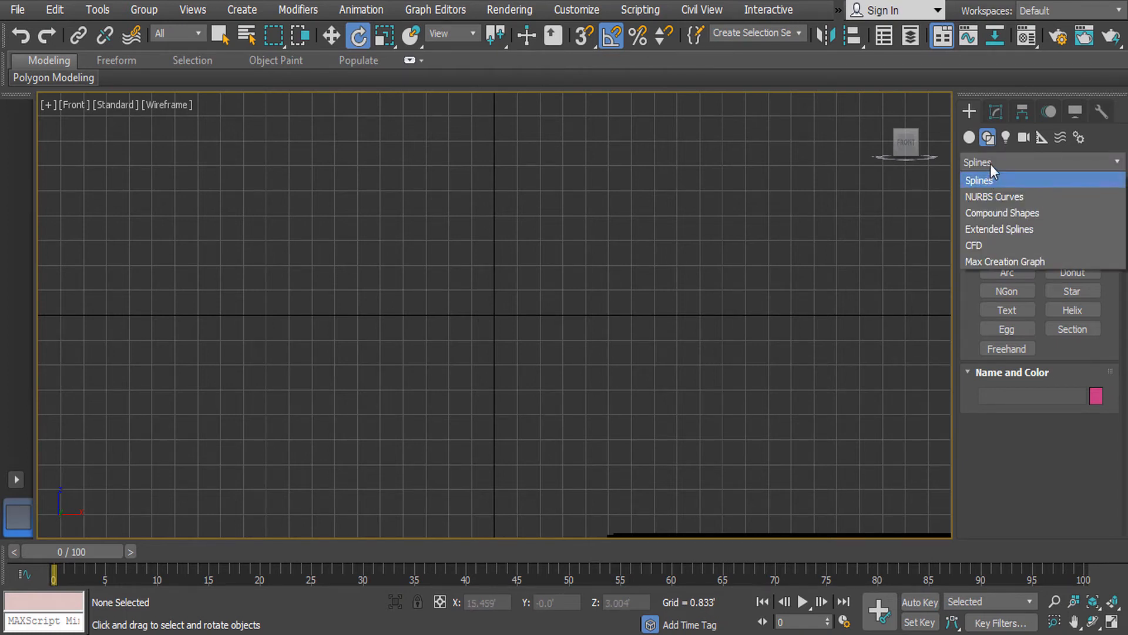
left_click(989, 164)
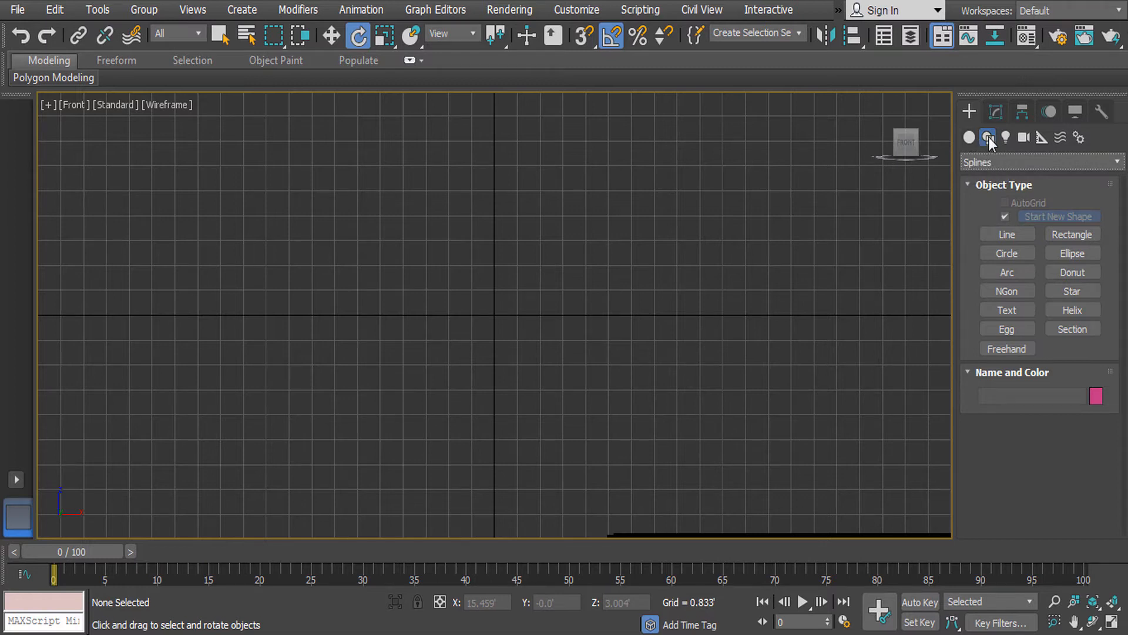
left_click(1079, 236)
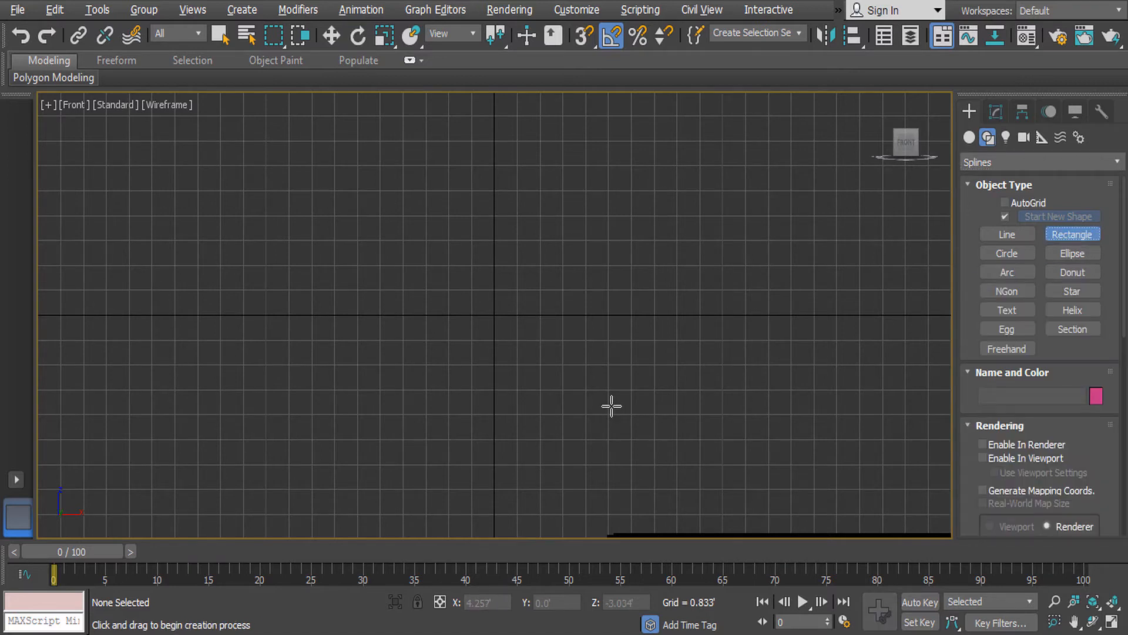
key("alt+w")
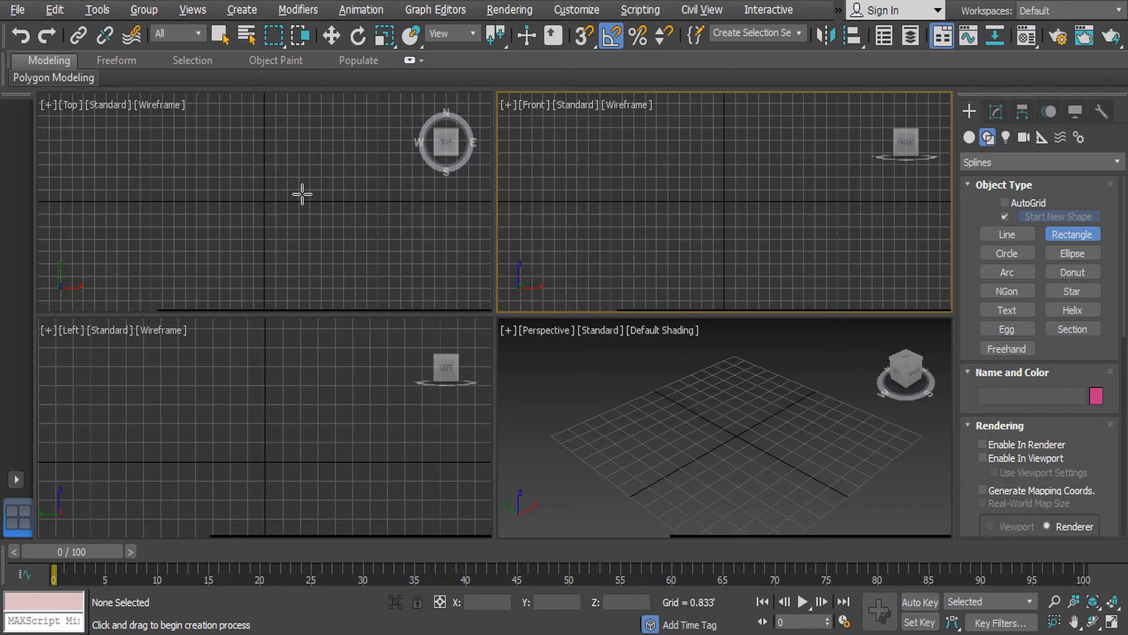
key("alt+w")
scroll(317, 224, "down", 5)
scroll(338, 201, "up", 5)
middle_click_drag(338, 202, 358, 234)
left_click_drag(303, 216, 616, 501)
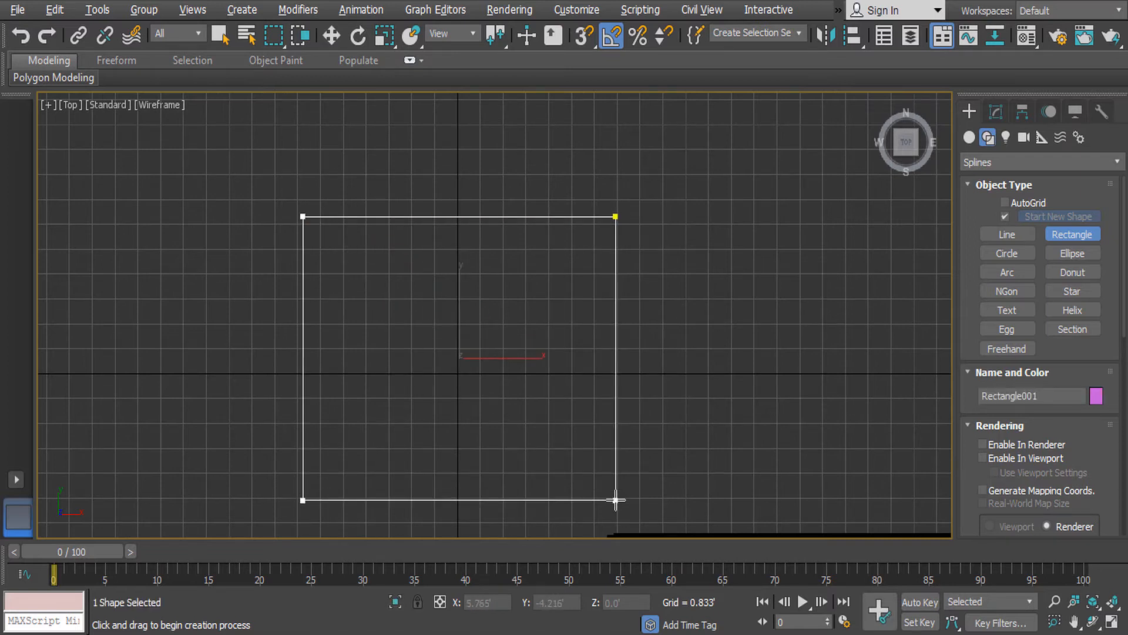
Centre the rectangle on the origin by setting its X and Y positions to 0.
key("w")
left_click(509, 602)
type("0")
key("Tab")
type("0")
key("Tab")
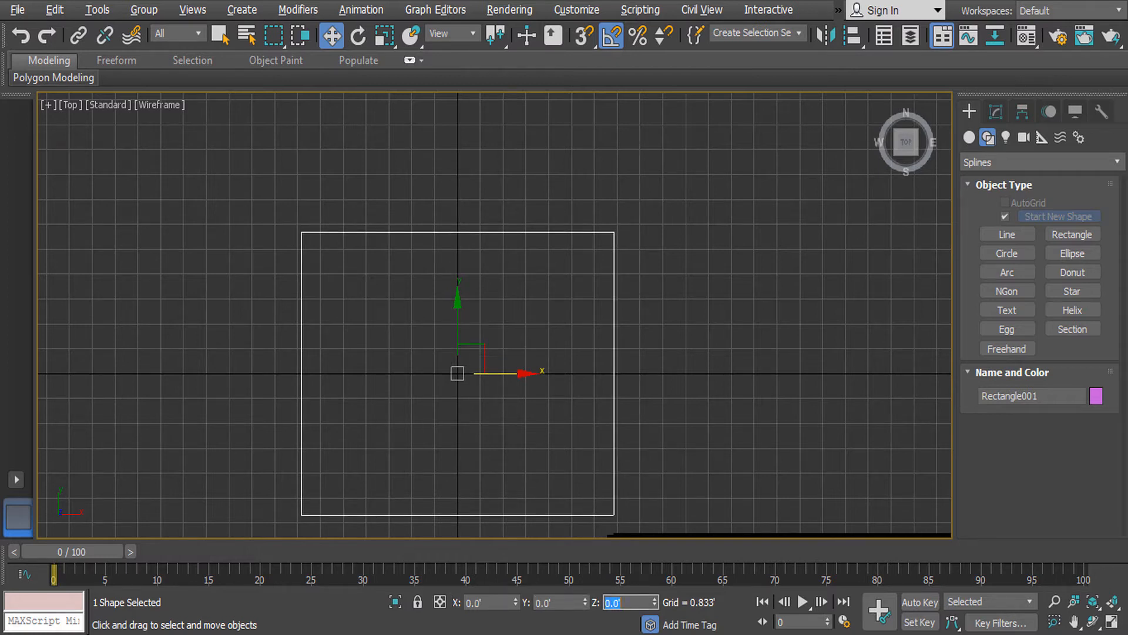
Convert the rectangle to an Editable Spline.
left_click(785, 327)
left_click_drag(588, 214, 628, 300)
right_click(733, 275)
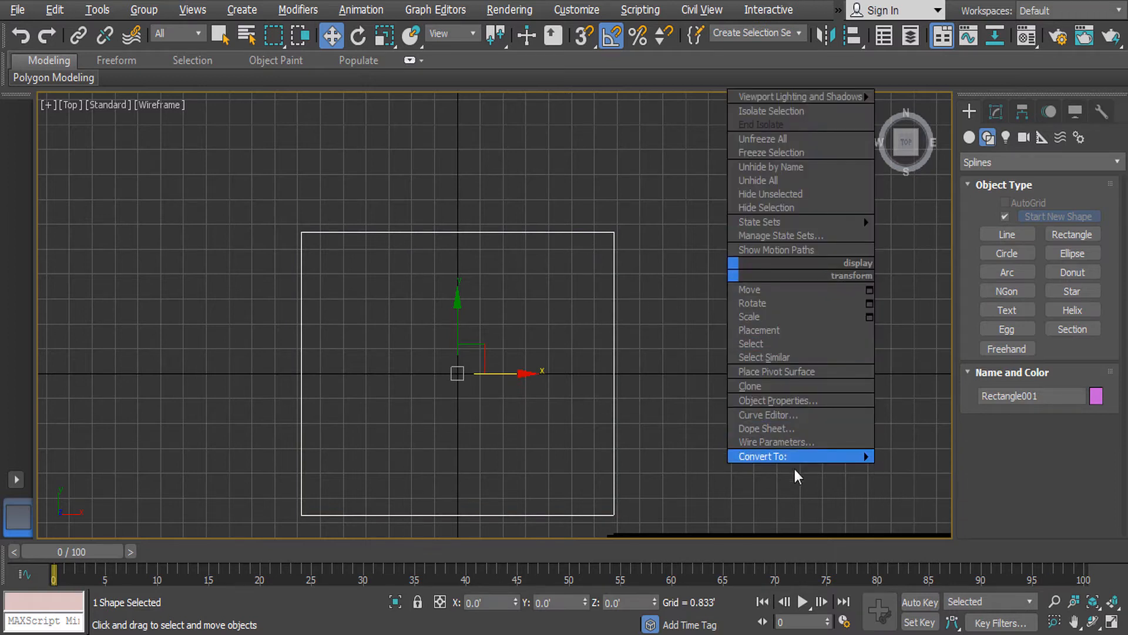
mouse_move(795, 457)
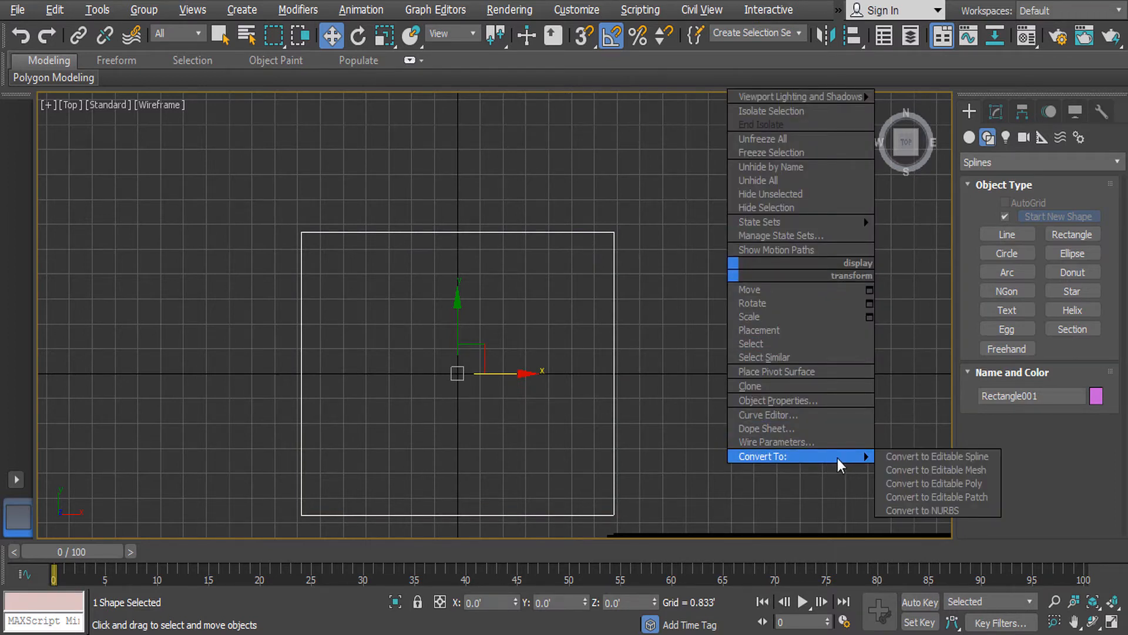
left_click(912, 460)
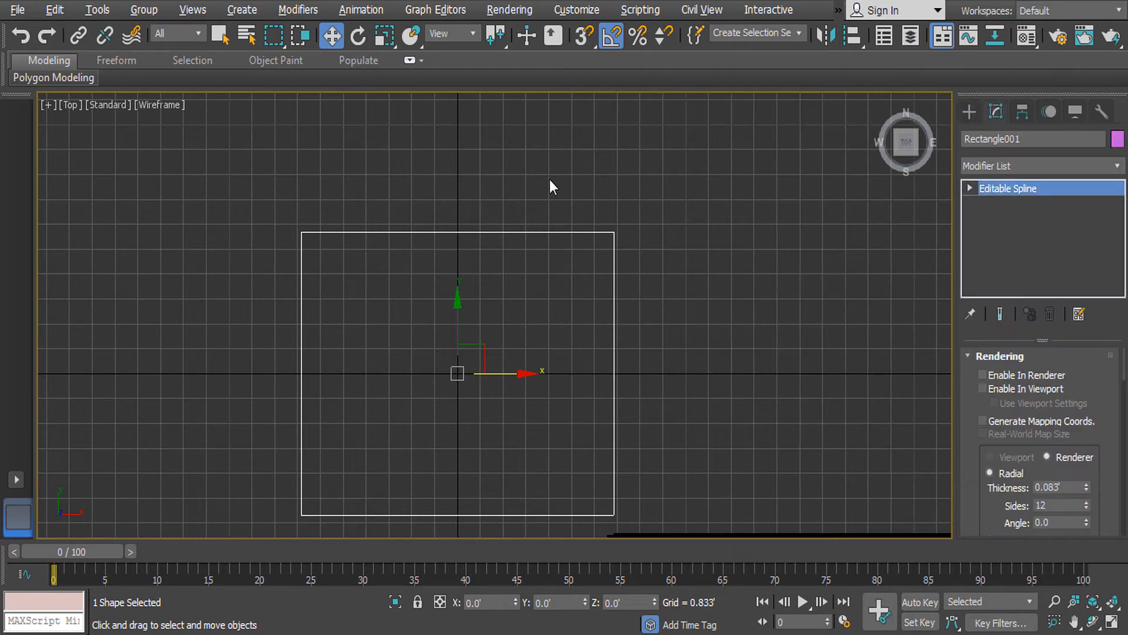
Examine the rectangle's Segment, Vertex and Spline sub-object levels by selecting its segments, its upper-left vertex and its whole outline.
left_click_drag(450, 160, 566, 302)
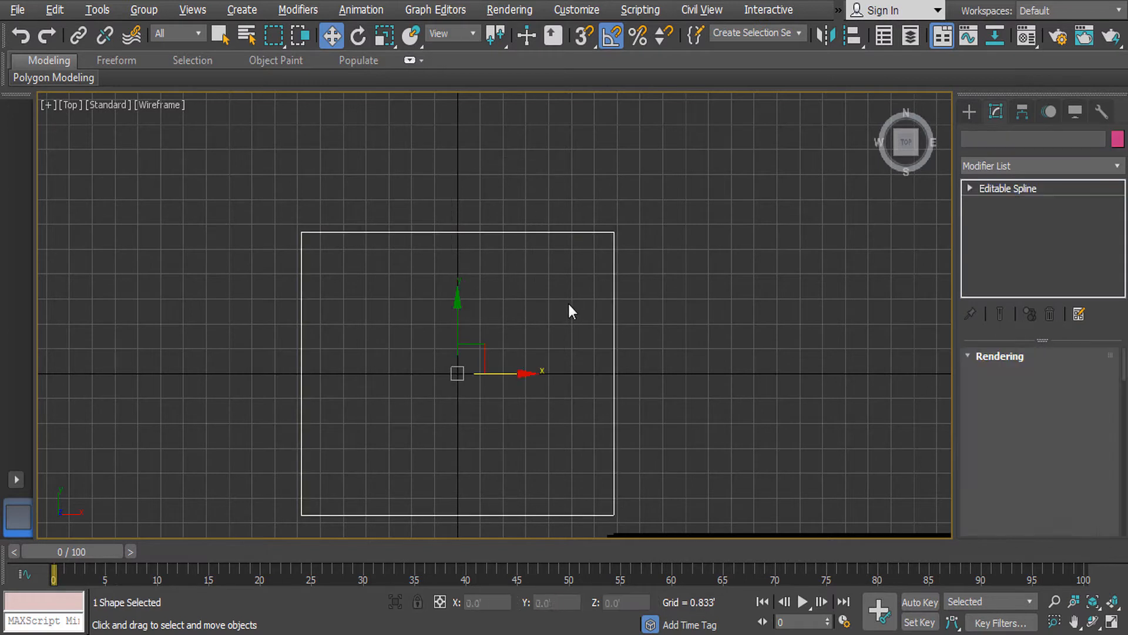
left_click(969, 188)
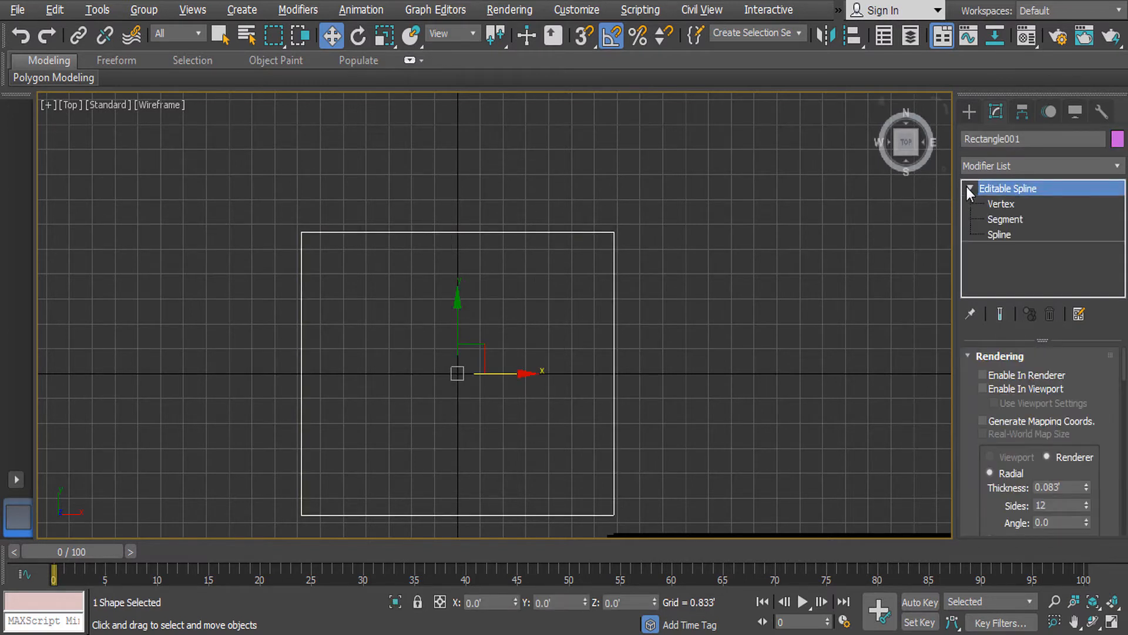
left_click(1012, 222)
mouse_move(170, 185)
left_mouse_down()
mouse_move(587, 514)
mouse_move(655, 479)
mouse_move(652, 529)
left_mouse_up()
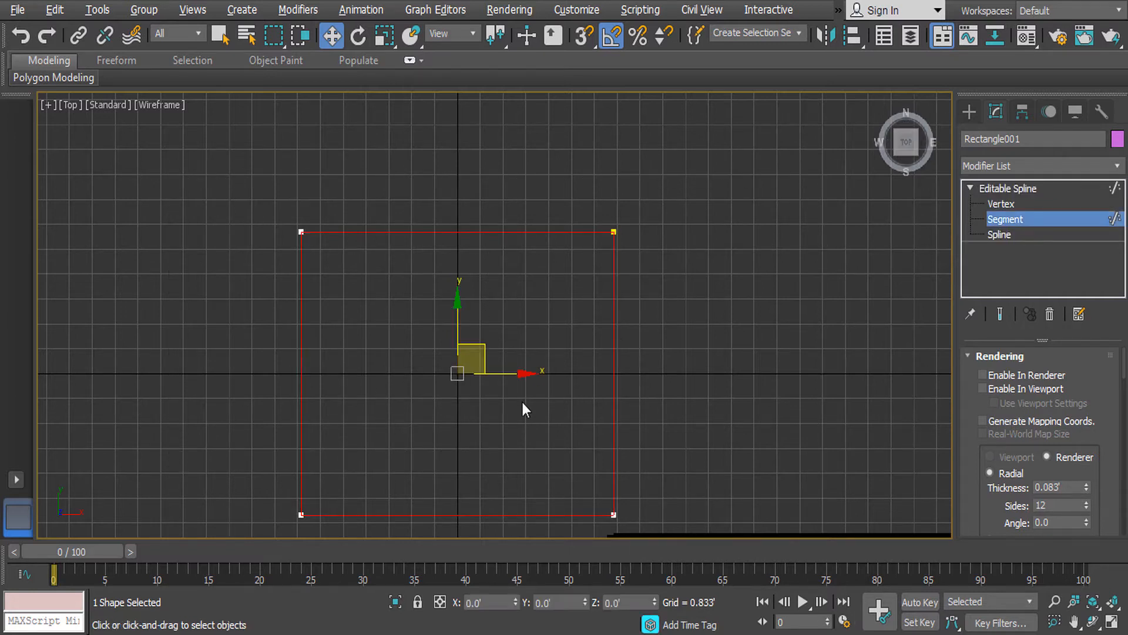
left_click(1007, 204)
left_click_drag(290, 168, 394, 228)
key("ctrl+z")
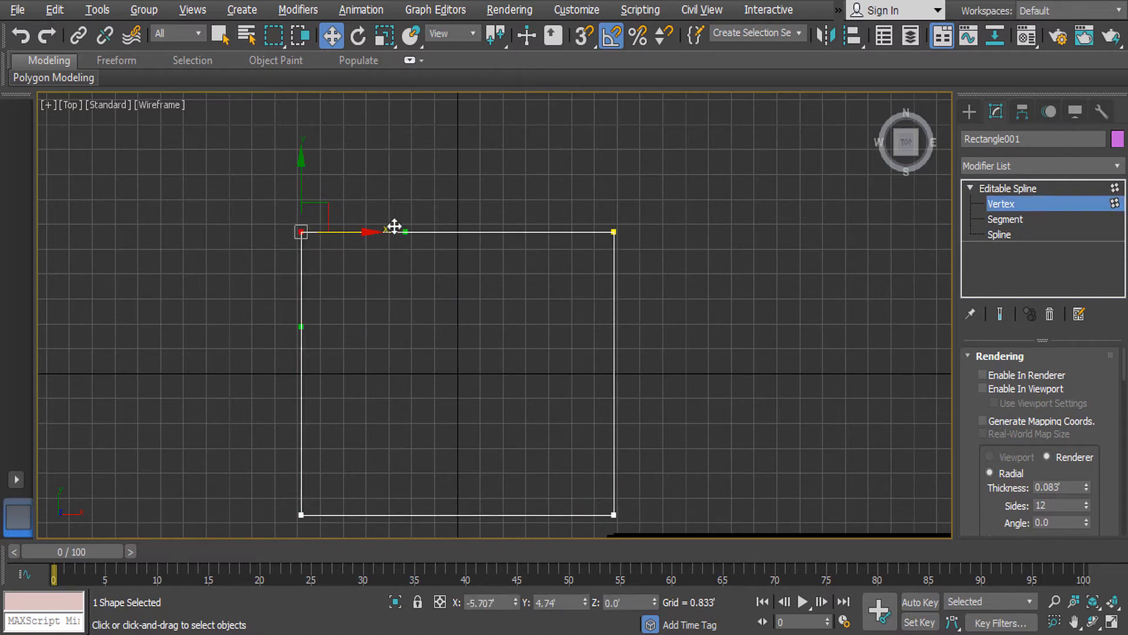
left_click(1013, 234)
left_click(499, 232)
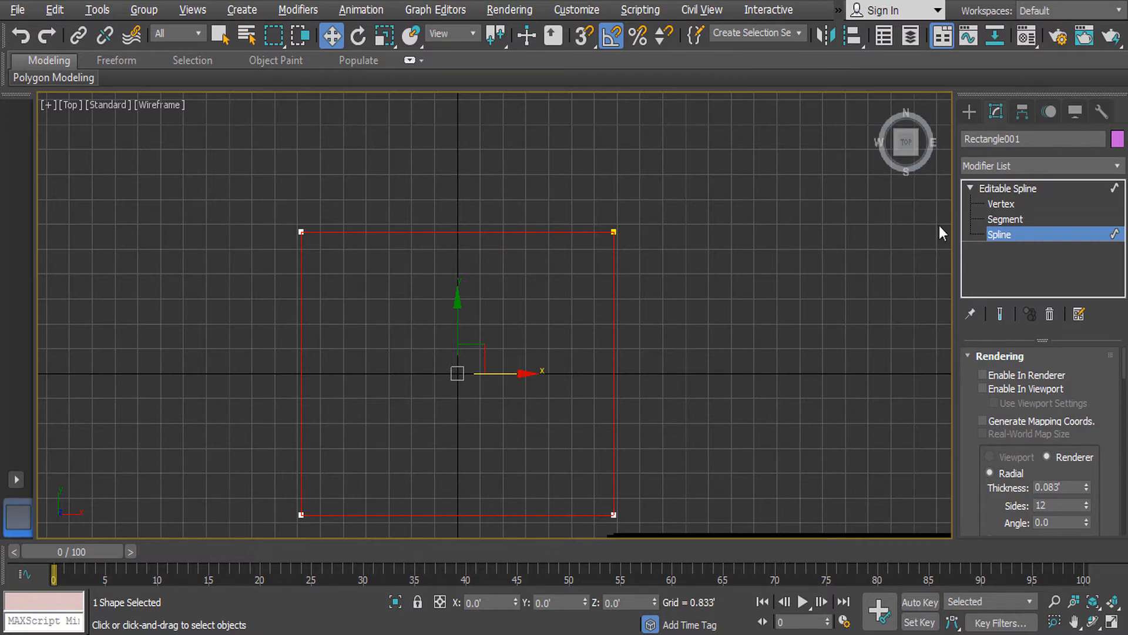
Step back through the Segment and Vertex levels and return to the Editable Spline's object level.
left_click(1021, 224)
left_click(1020, 204)
left_click(1024, 191)
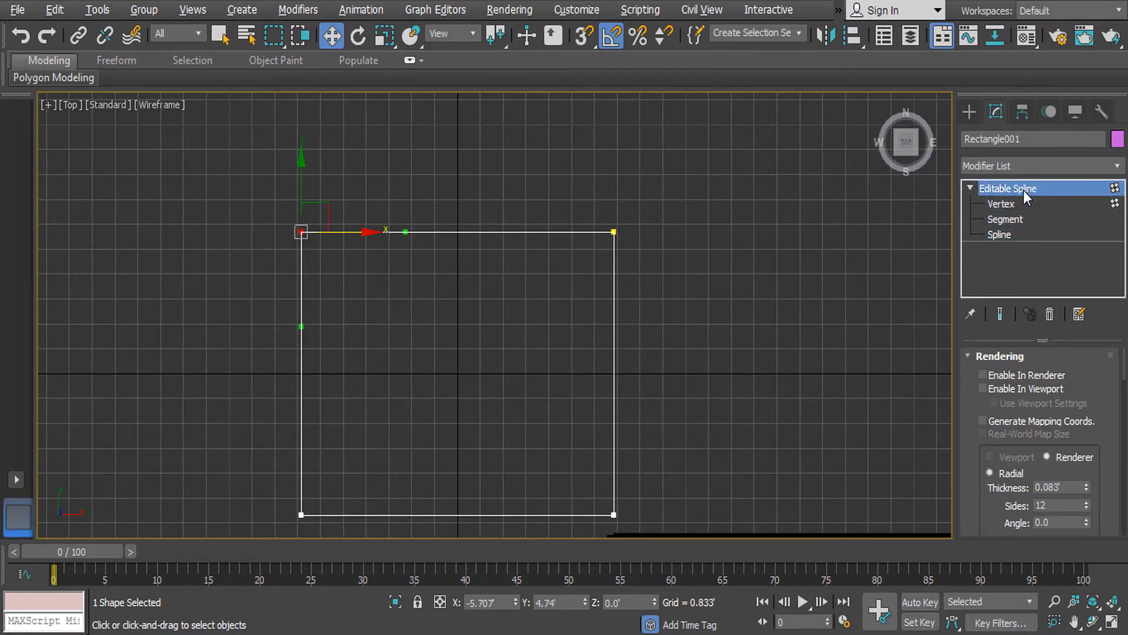
left_click(559, 188)
mouse_move(525, 177)
left_mouse_down()
mouse_move(552, 277)
mouse_move(576, 268)
left_mouse_up()
left_click(574, 267)
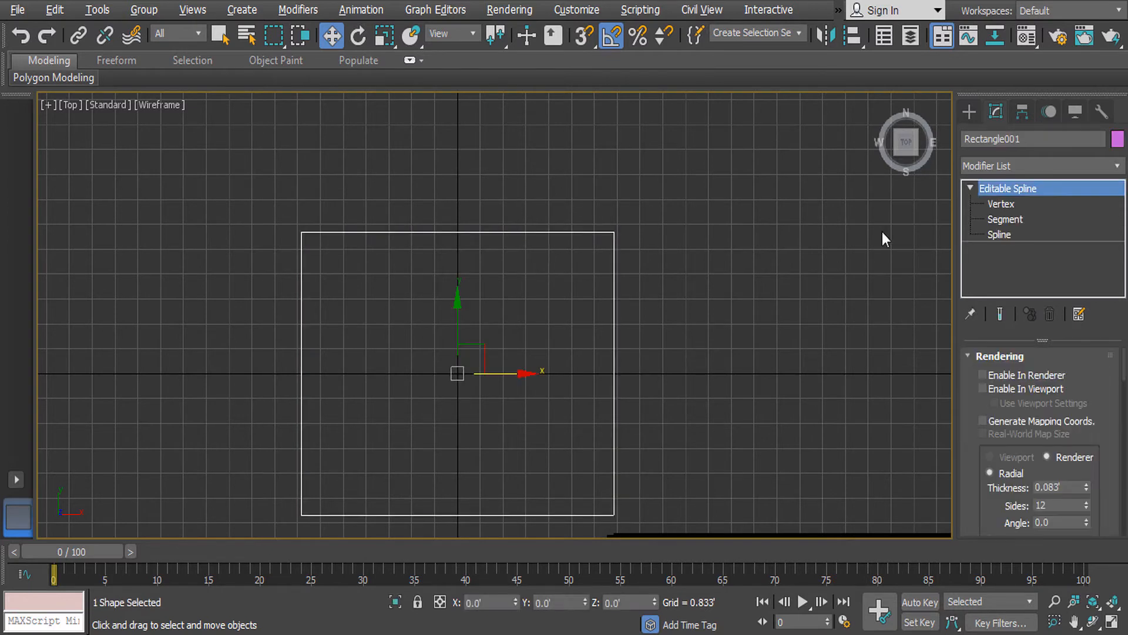
Select the rectangle's outline at the Spline level and make a copy of it scaled uniformly to 44 percent.
left_click(1014, 235)
left_click(549, 228)
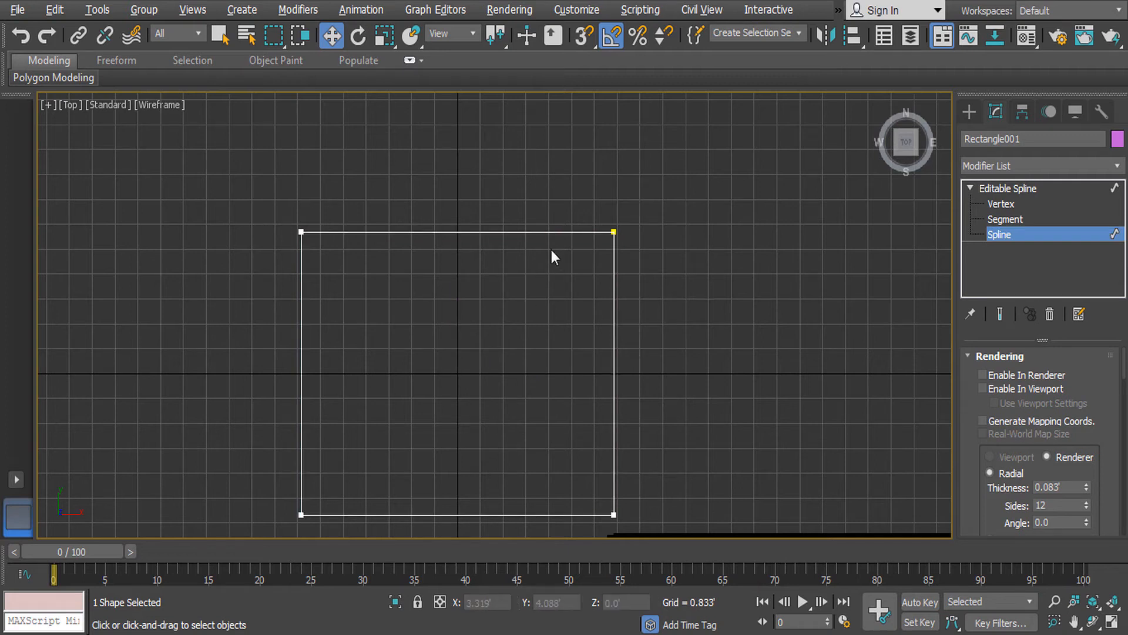
left_click(552, 233)
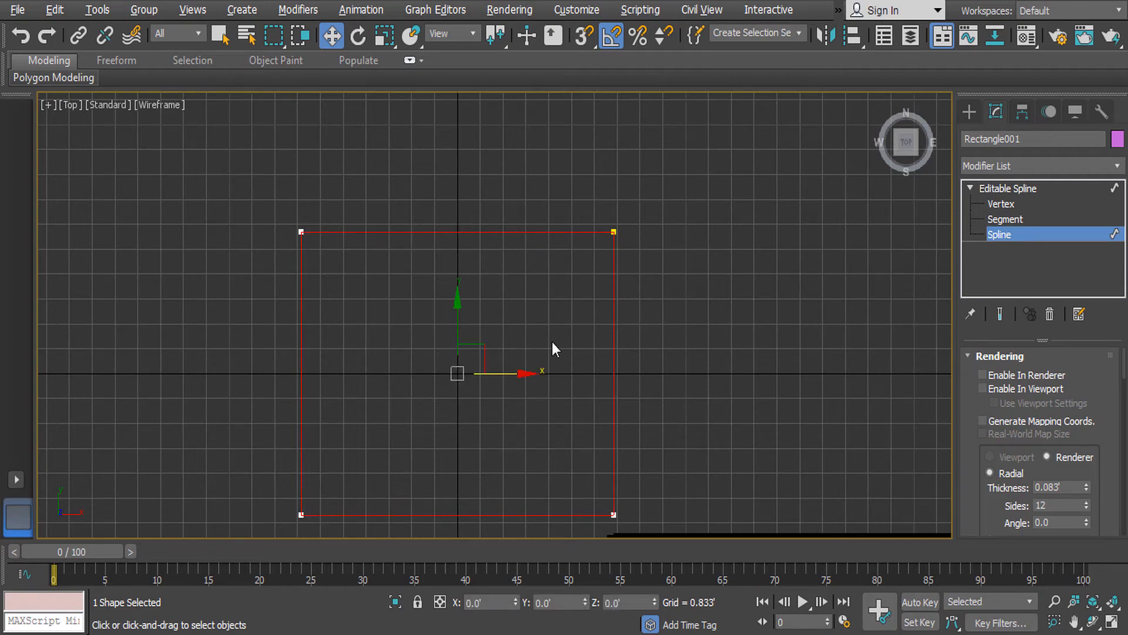
key("r")
mouse_move(472, 361)
left_mouse_down("shift")
mouse_move(396, 345)
mouse_move(564, 423)
mouse_move(978, 480)
left_mouse_up("shift")
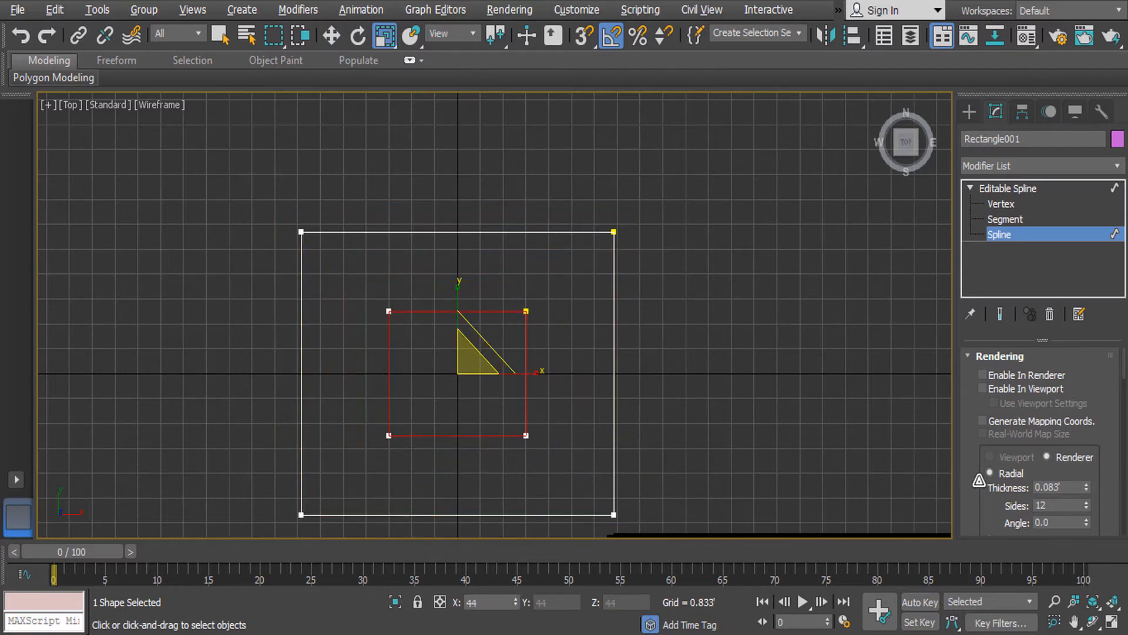
Move the inner rectangle copy up along Y toward the outline's upper edge, to about 1.732'.
key("w")
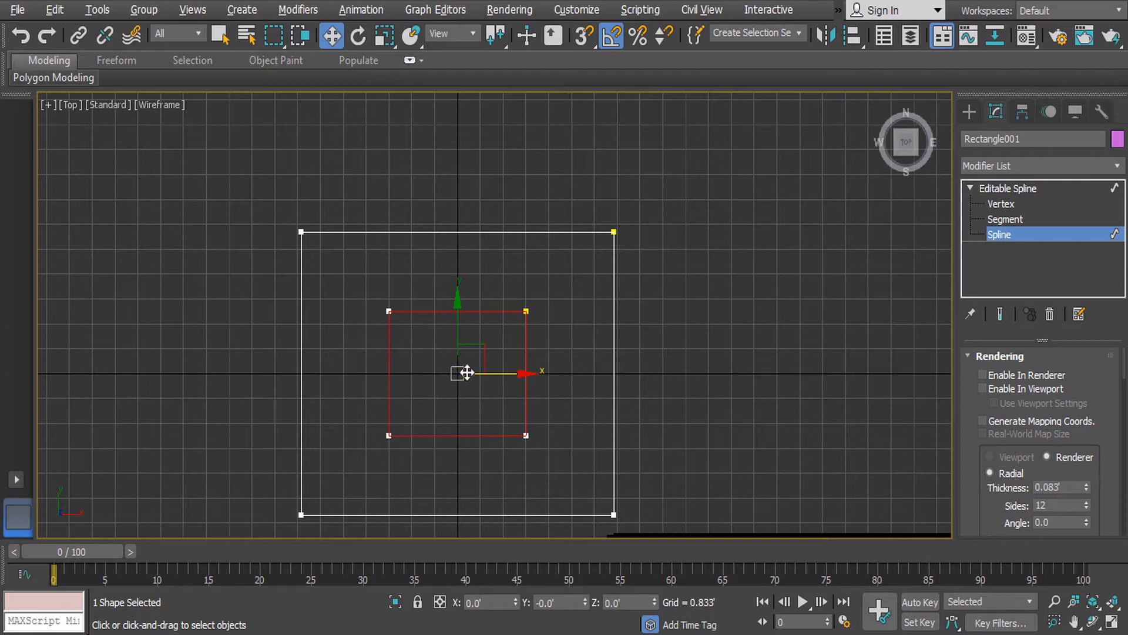
left_click_drag(459, 320, 458, 341)
mouse_move(511, 394)
left_mouse_down()
mouse_move(550, 398)
mouse_move(474, 379)
left_mouse_up()
left_click_drag(458, 338, 463, 263)
Scale the inner rectangle down along X and Y into a small square and move it into the outline's upper-left corner.
key("r")
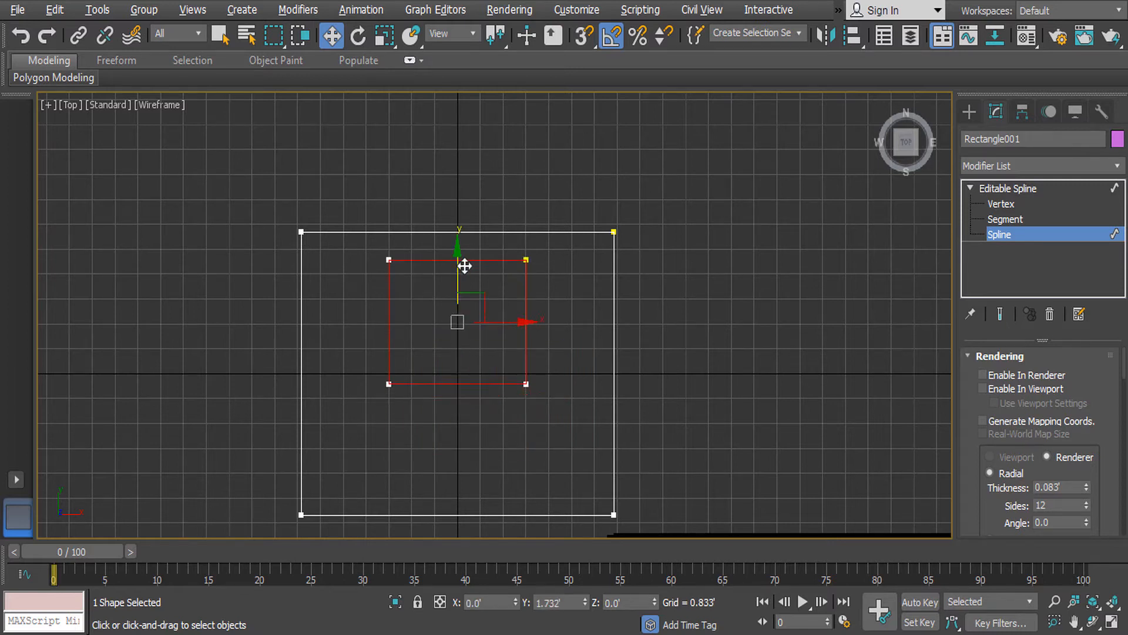
left_click_drag(533, 318, 470, 315)
mouse_move(459, 235)
left_mouse_down()
mouse_move(459, 289)
mouse_move(459, 219)
left_mouse_up()
key("w")
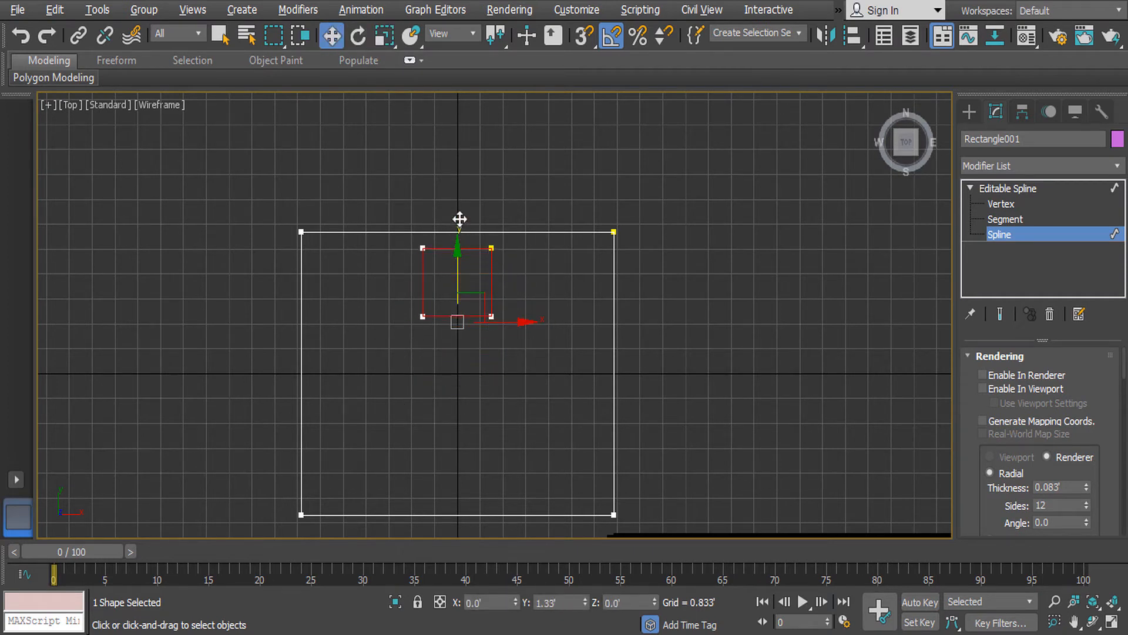
left_click_drag(517, 286, 416, 272)
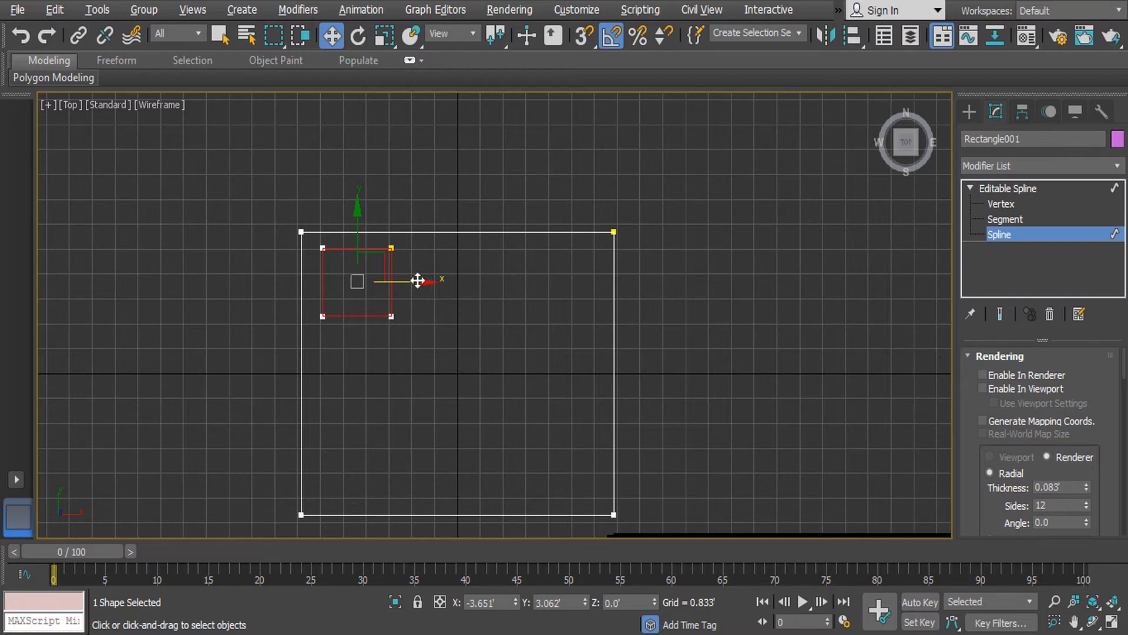
Copy the small square twice to the right along X, and copy the resulting row of three twice downward to form a 3×3 grid.
left_click_drag(418, 280, 612, 298, "shift")
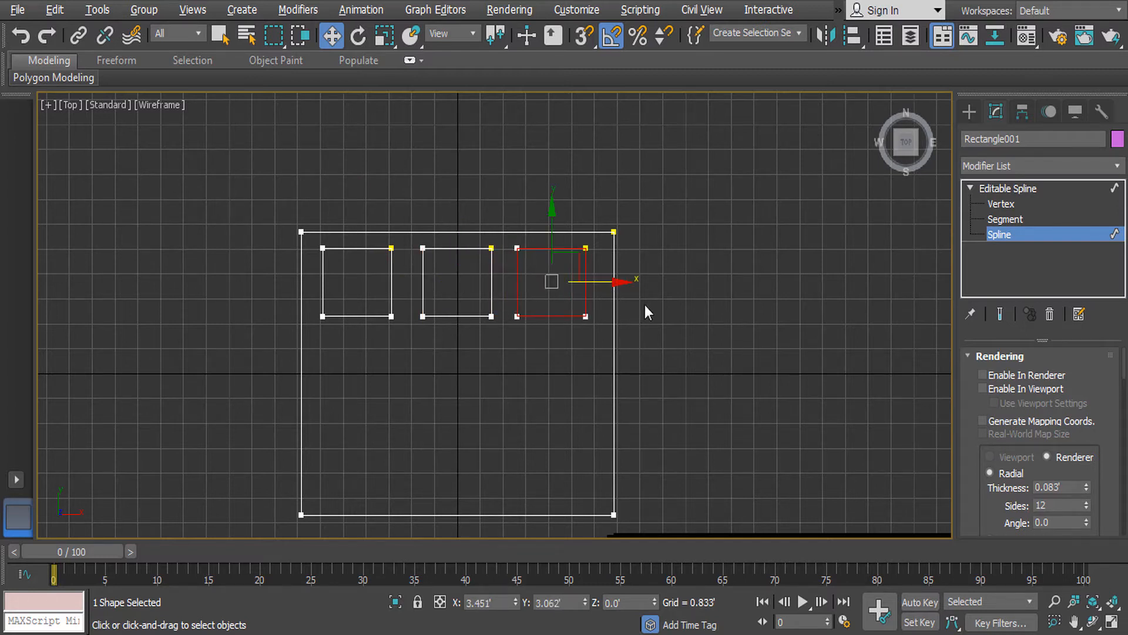
left_click(647, 304)
left_click_drag(312, 235, 509, 341)
left_click_drag(592, 335, 316, 241)
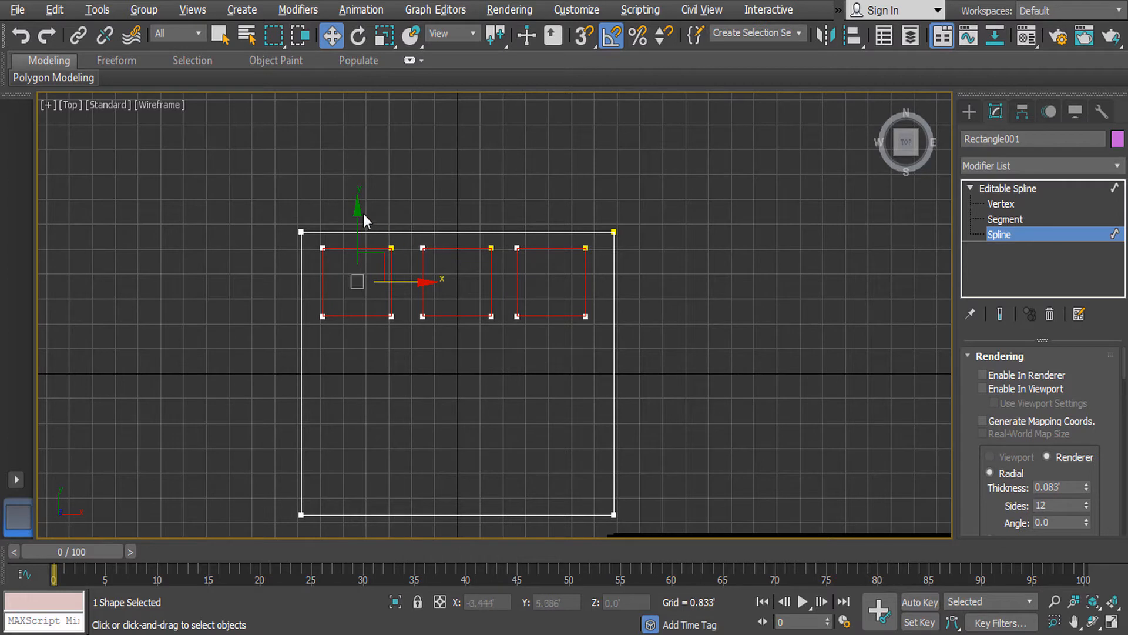
left_click_drag(363, 241, 360, 396, "shift")
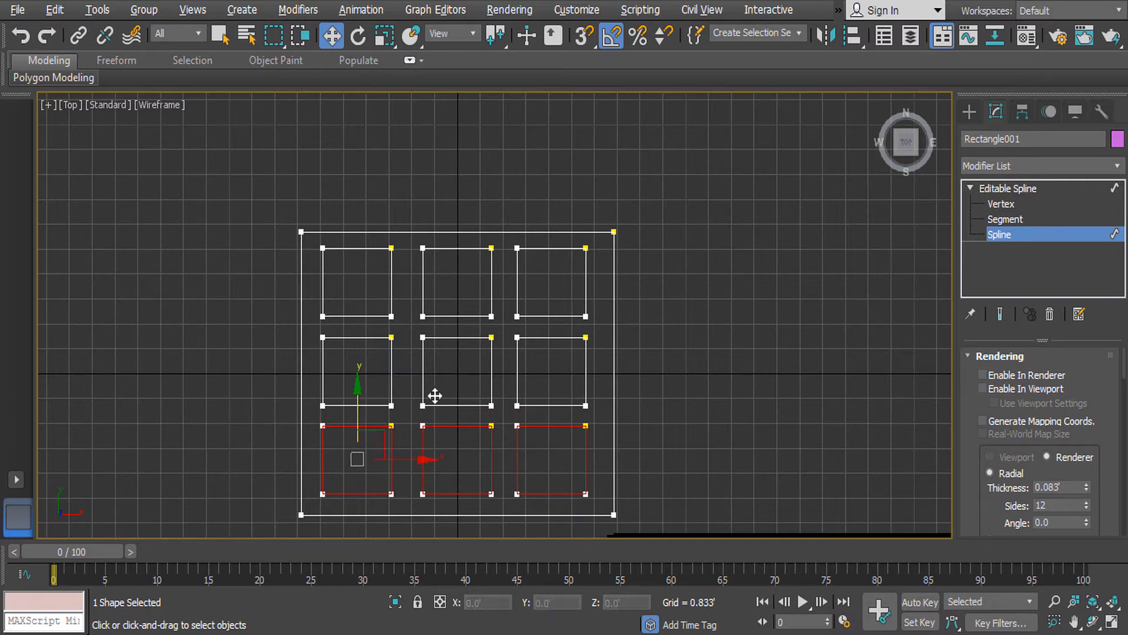
left_click(734, 329)
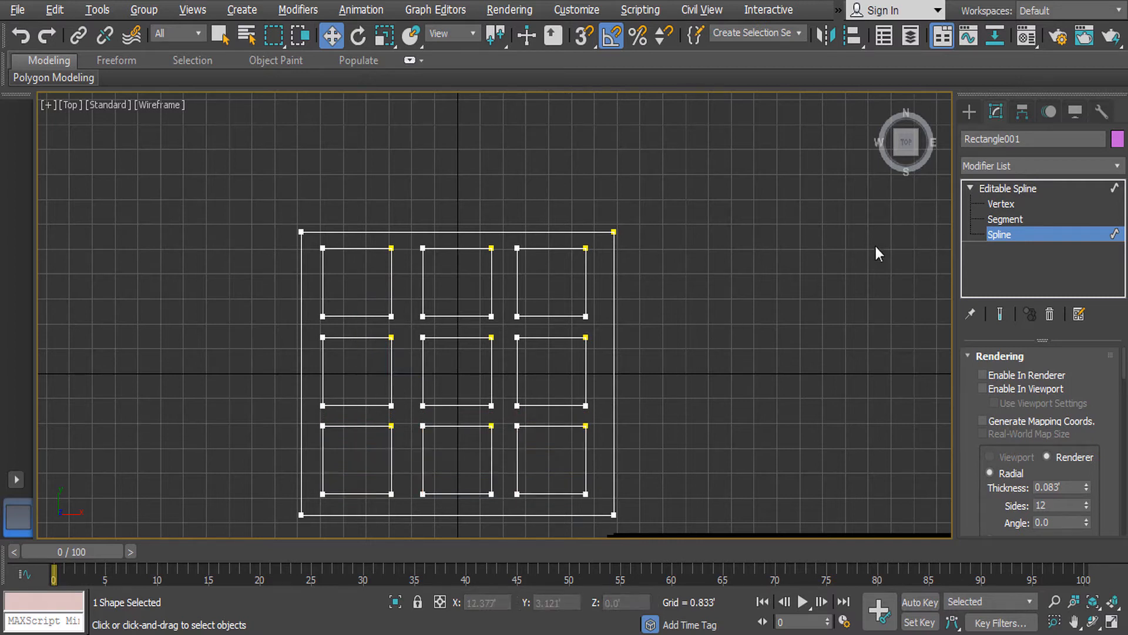
Leave the Spline level and apply an Extrude modifier to the whole grid shape.
left_click(1023, 189)
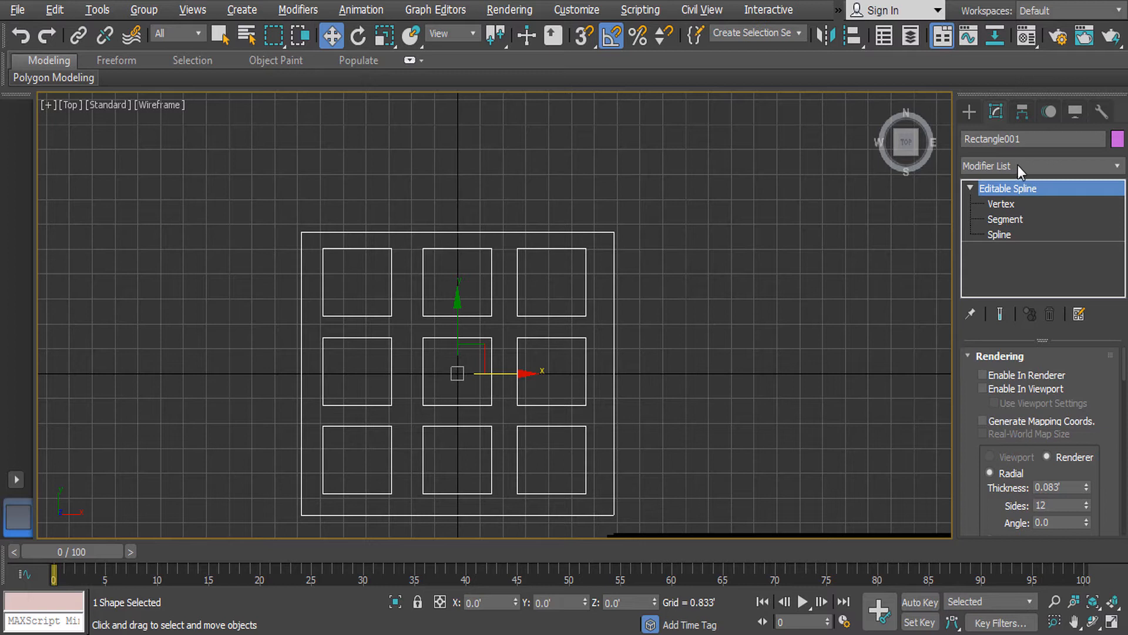
left_click(1024, 165)
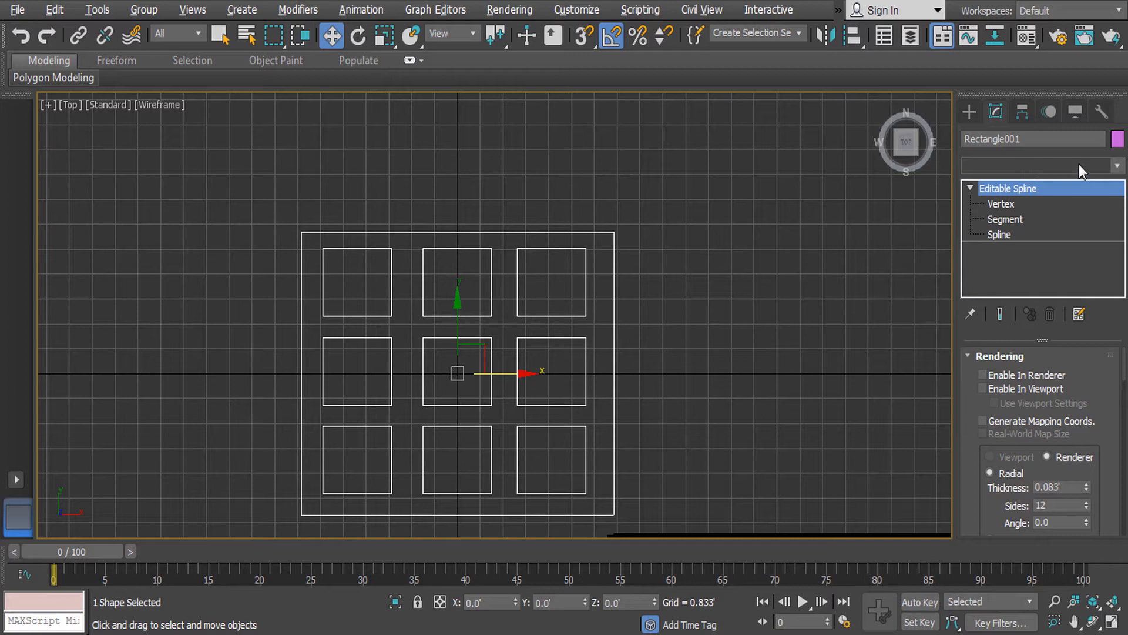
left_click(1112, 166)
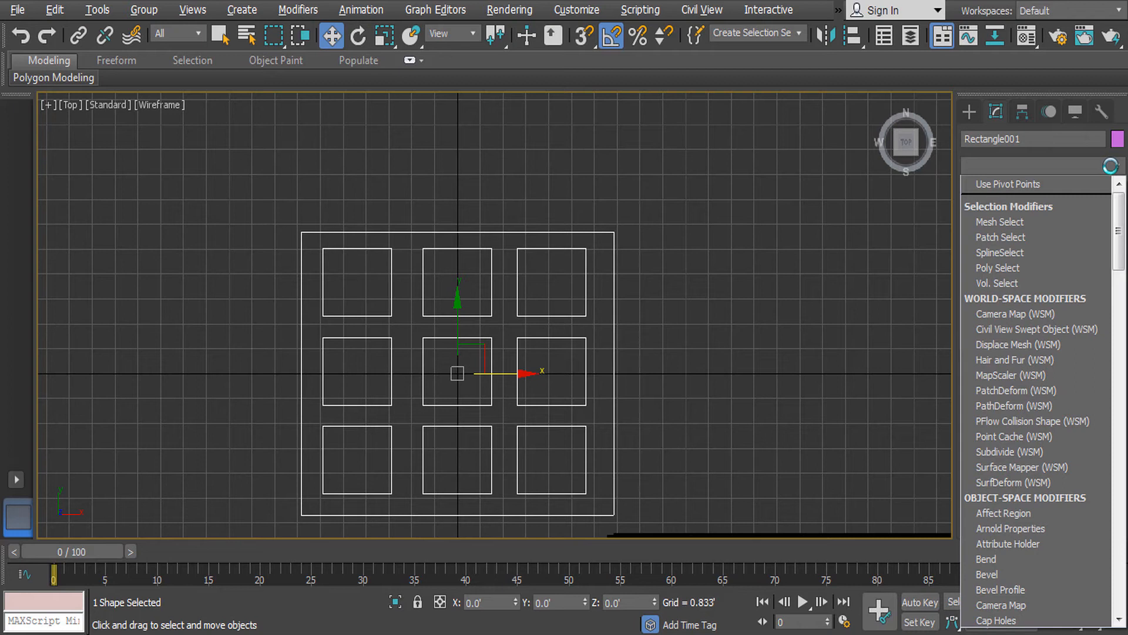
key("e")
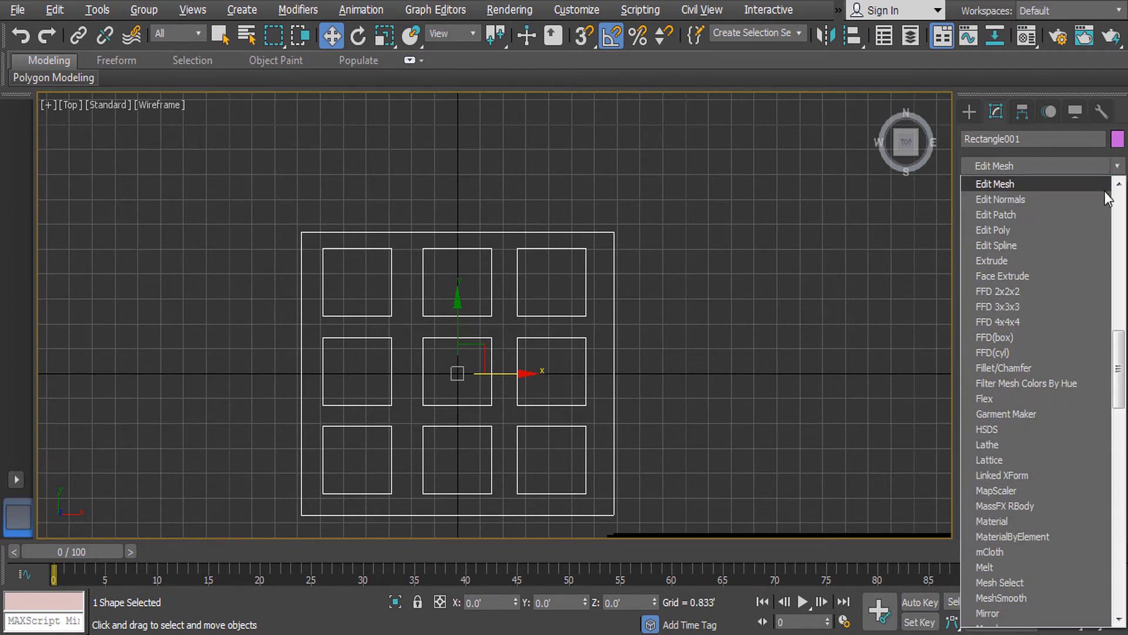
left_click(1069, 261)
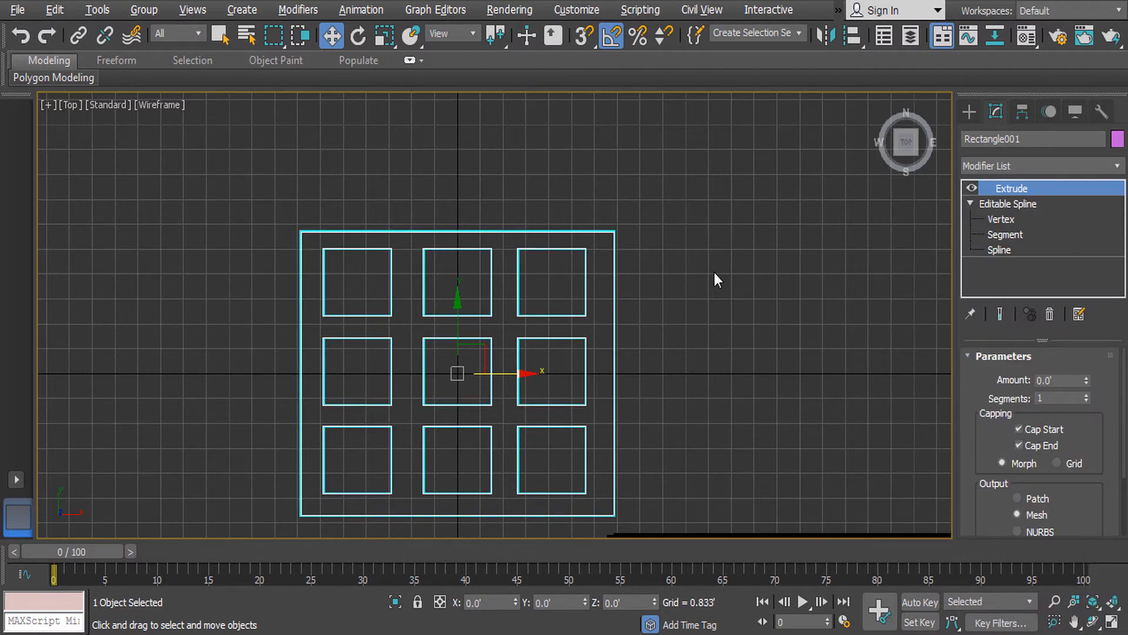
Set the Extrude amount to 0.333' while checking the shape in Perspective, and return to the Top view.
key("p")
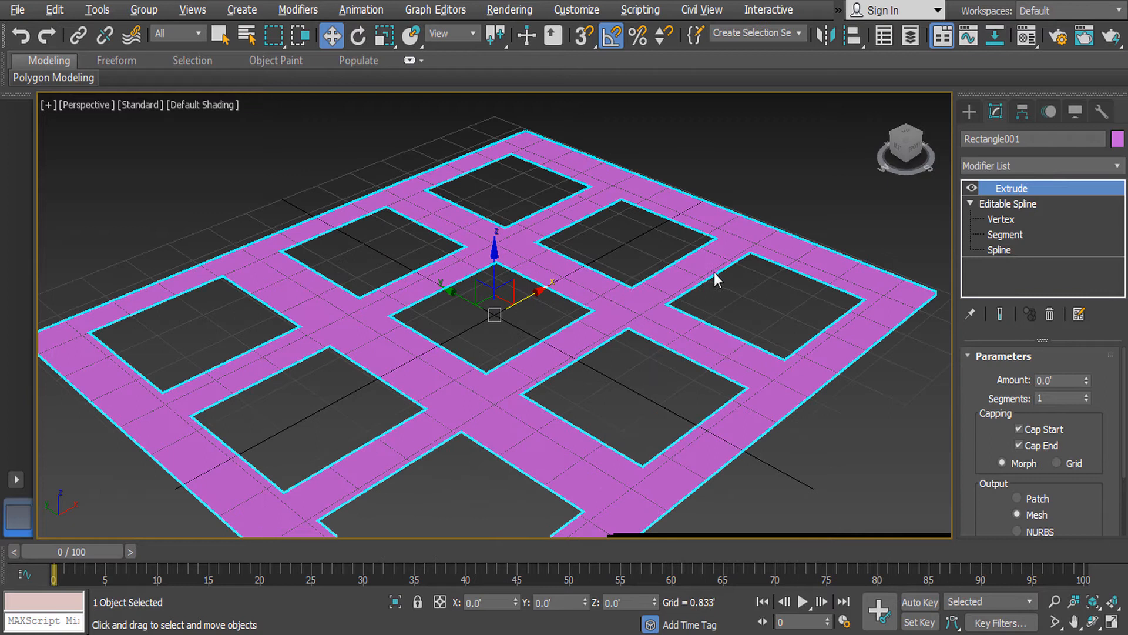
middle_click_drag(710, 305, 784, 330, "alt")
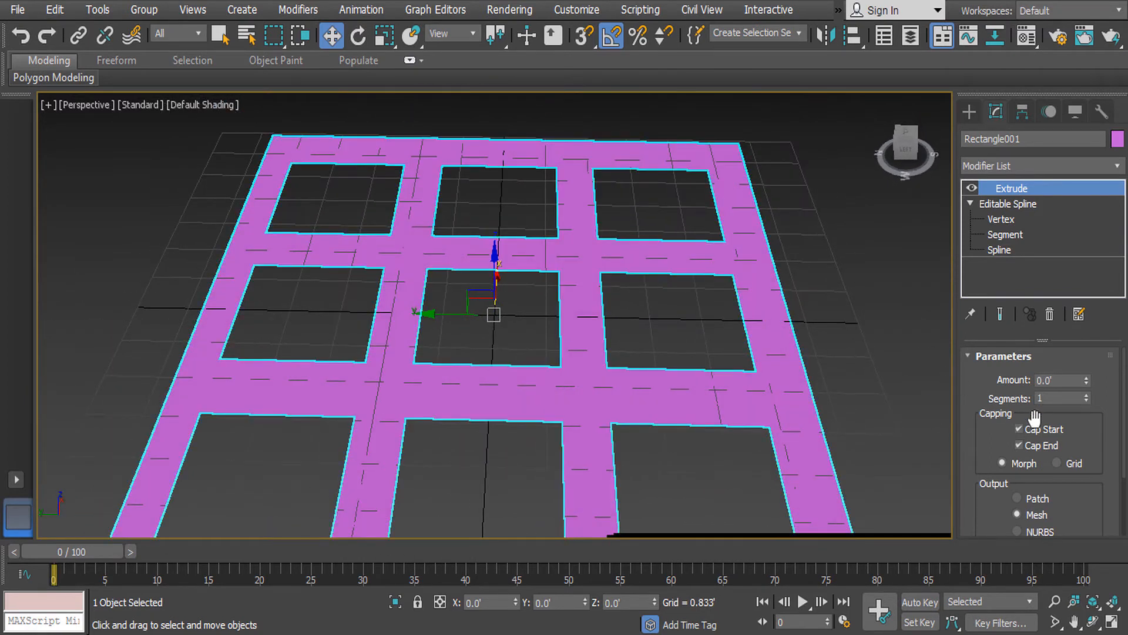
mouse_move(1086, 380)
left_mouse_down()
mouse_move(1086, 363)
mouse_move(1081, 374)
left_mouse_up()
key("t")
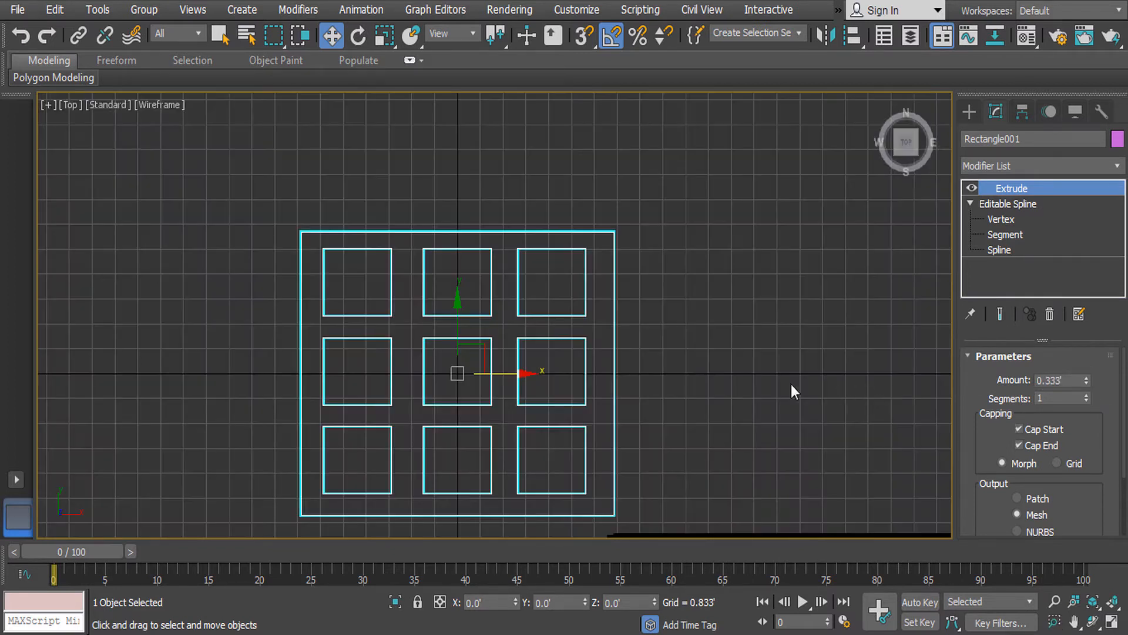
Examine the extruded grid panel in shaded display from an angled view and the Front view, and return to the Top view.
mouse_move(568, 335)
middle_mouse_down("alt")
mouse_move(574, 308)
mouse_move(565, 334)
middle_mouse_up("alt")
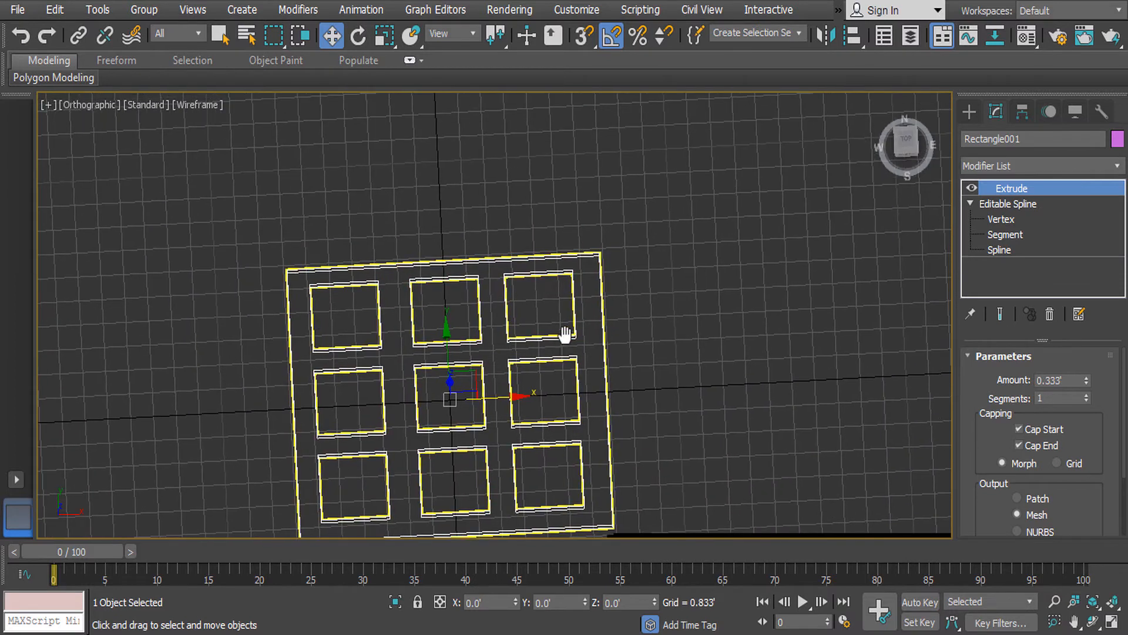
key("F3")
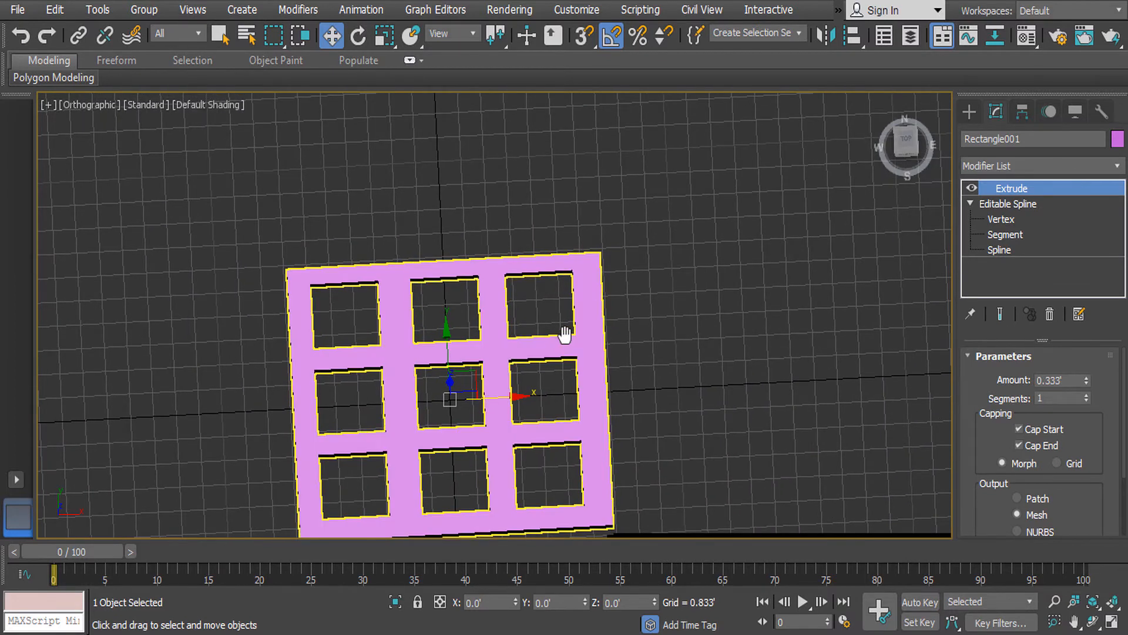
middle_click_drag(564, 333, 515, 275, "alt")
key("f")
scroll(559, 261, "up", 4)
key("t")
scroll(515, 277, "down", 3)
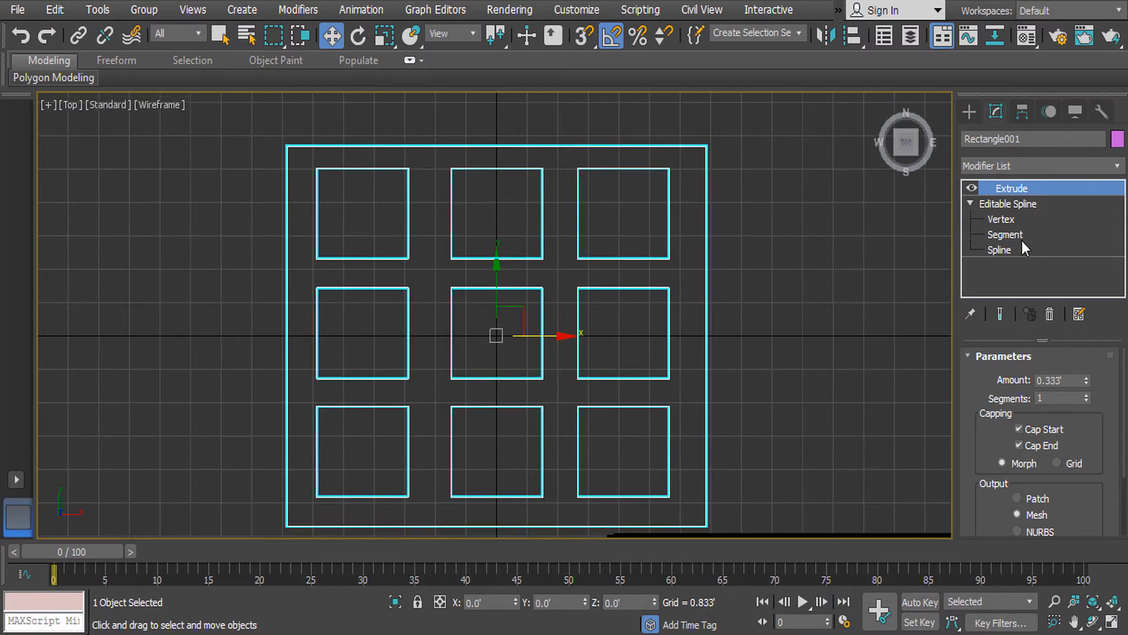
Try deleting the upper-left square spline beneath the Extrude modifier, check the panel in shaded display, and undo the deletion.
left_click(1017, 248)
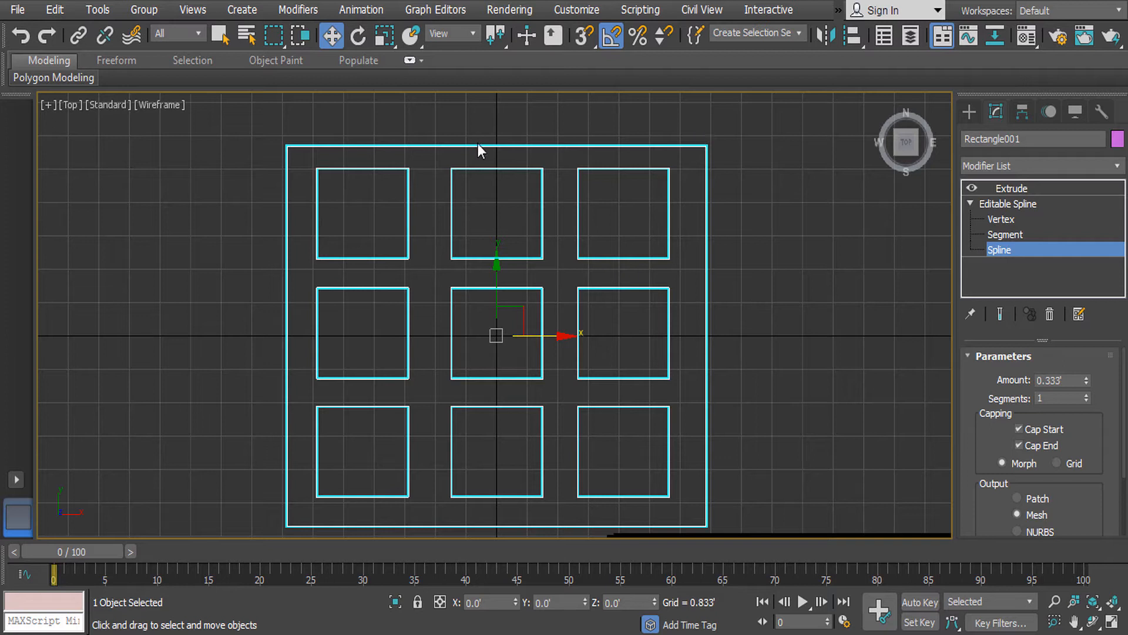
left_click(364, 168)
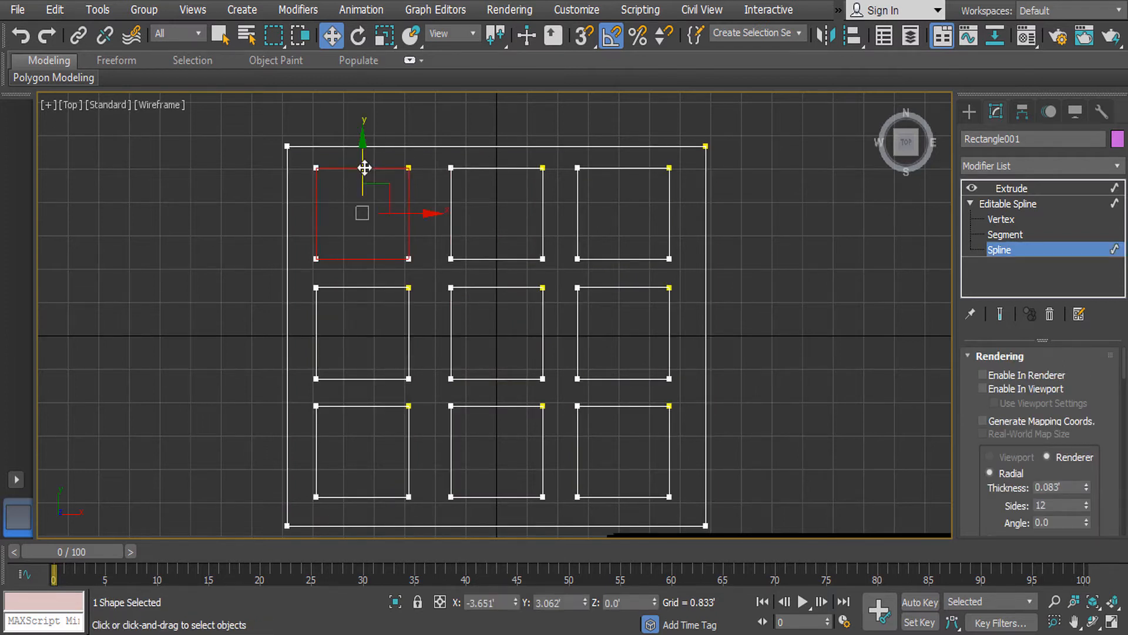
key("Delete")
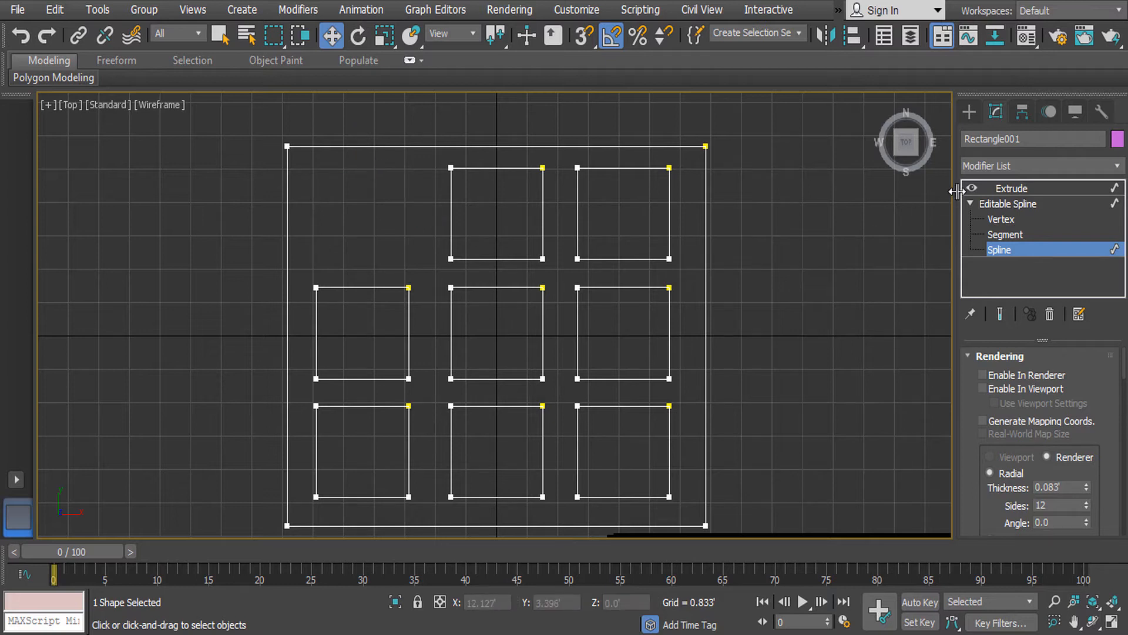
left_click(1038, 192)
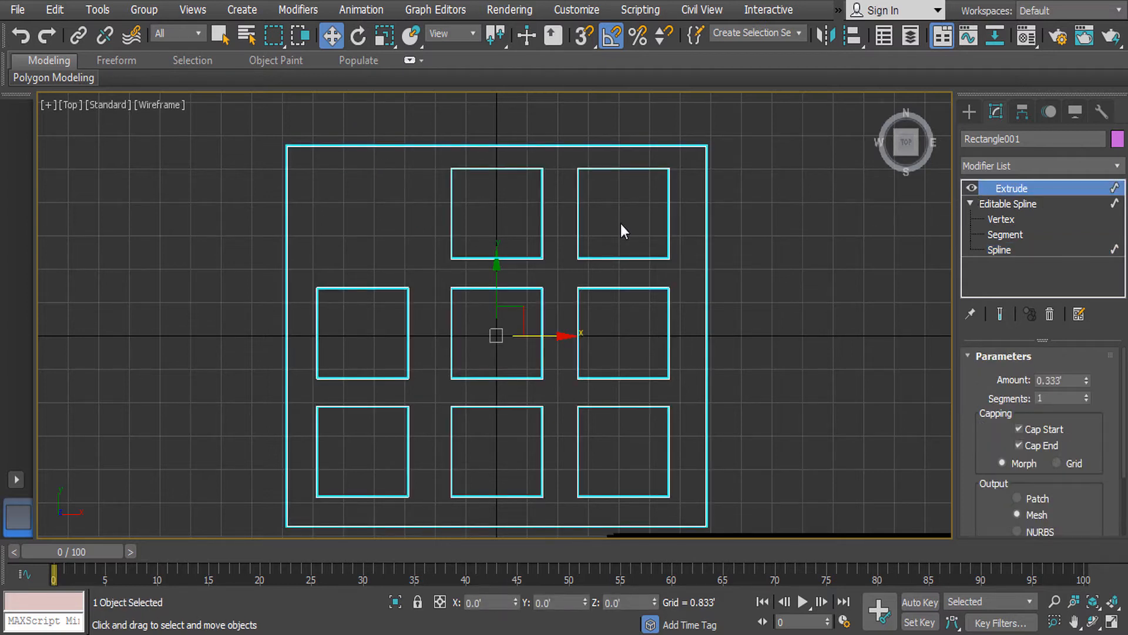
key("F3")
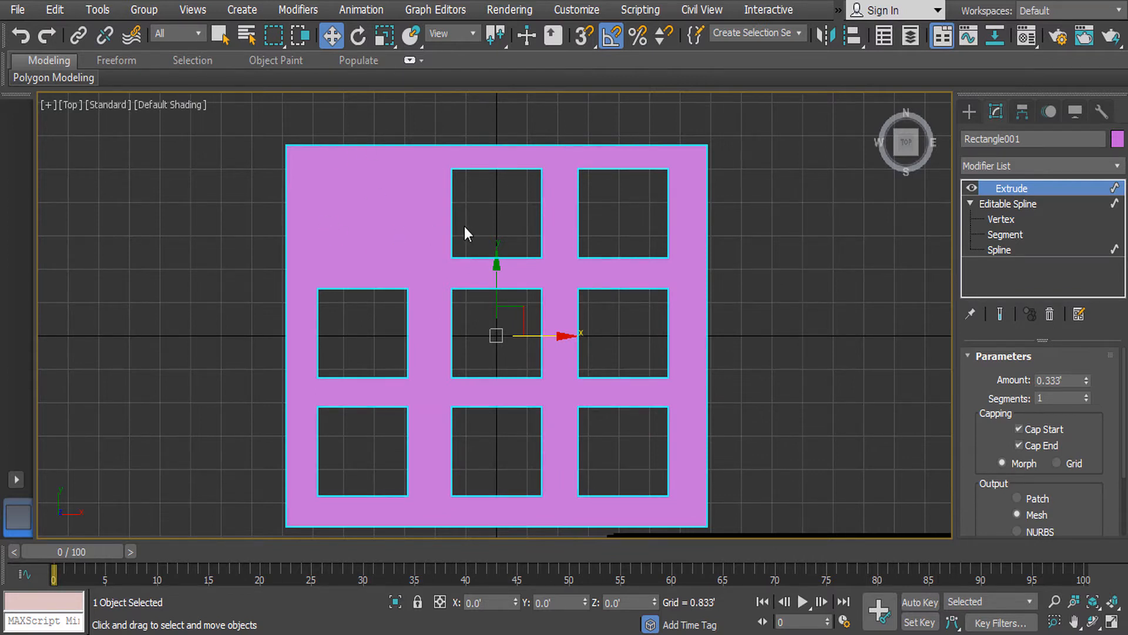
key("ctrl+z")
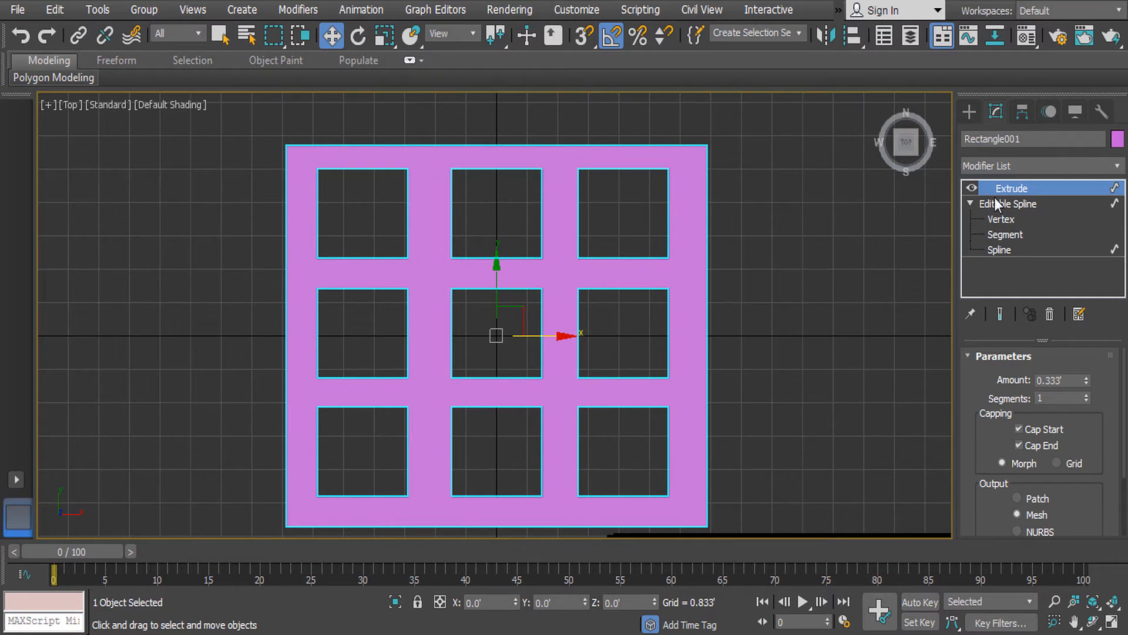
Move the extruded panel up and left of the origin, to about X -11.1', Y 5.9'.
left_click(582, 314)
scroll(482, 324, "down", 4)
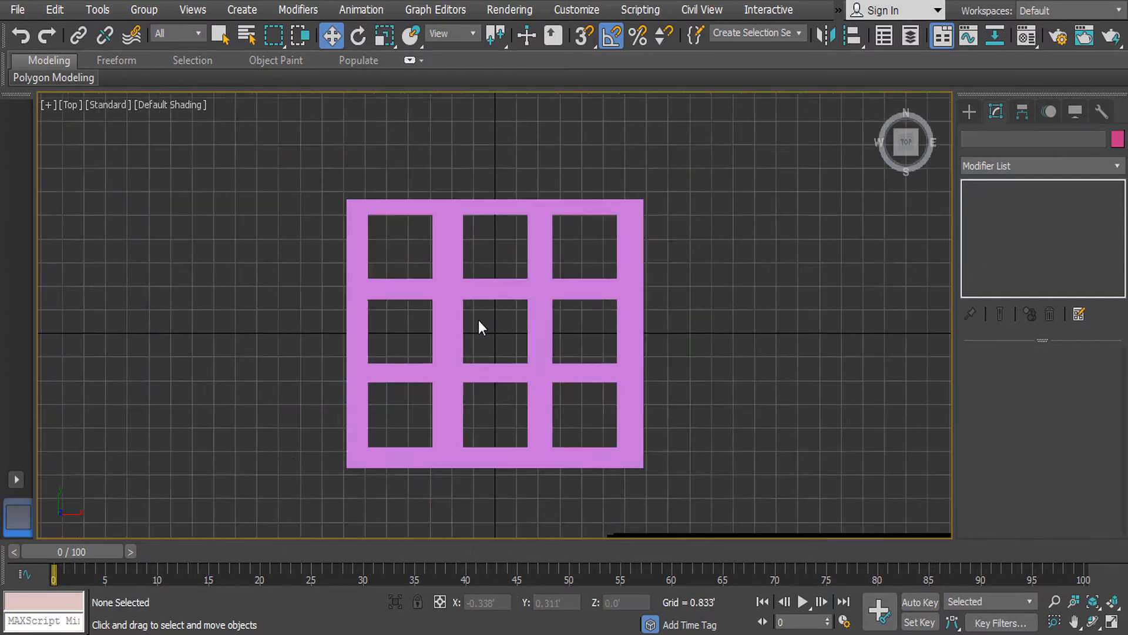
left_click_drag(463, 349, 553, 349)
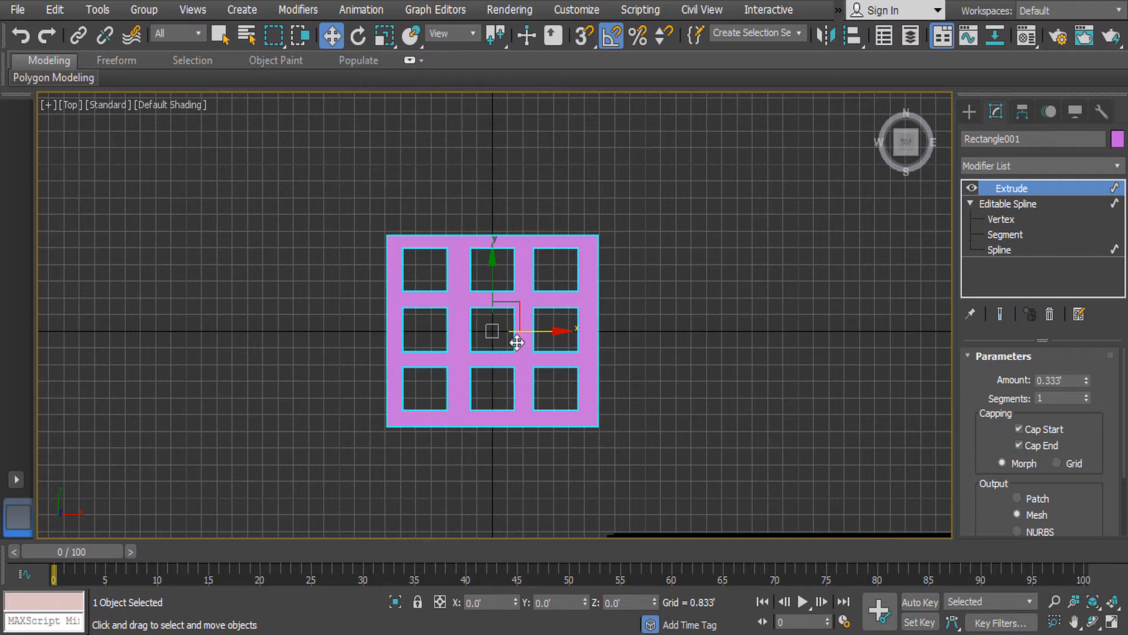
left_click_drag(495, 334, 291, 217)
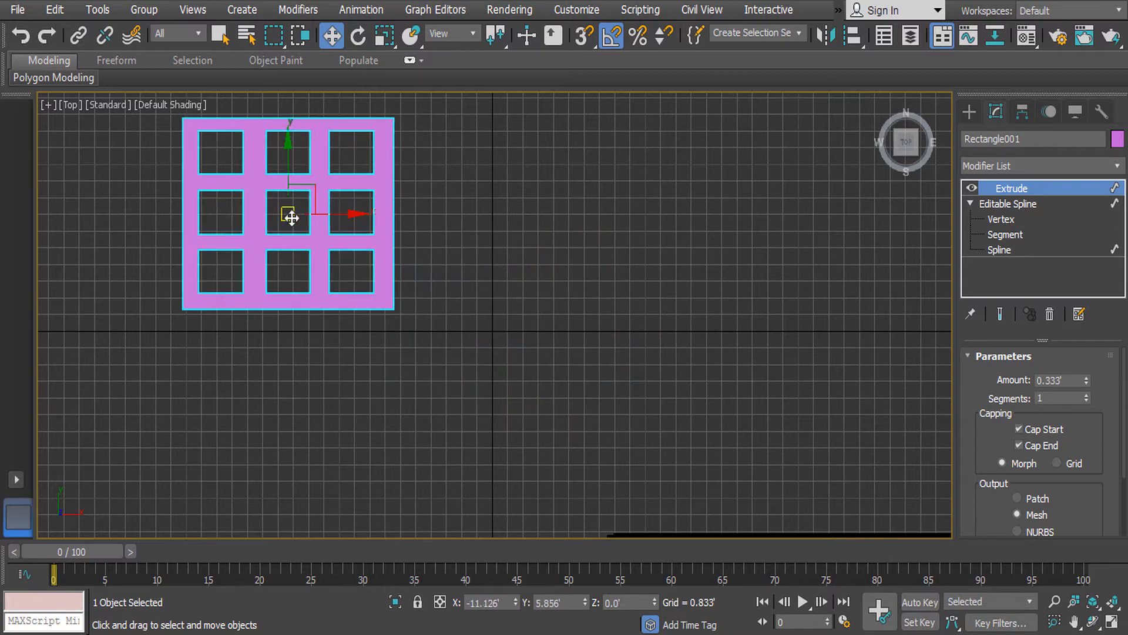
Draw a wide rectangle beside the extruded panel, centred at about X 11', Y 5.6', and convert it to an Editable Spline.
left_click(971, 111)
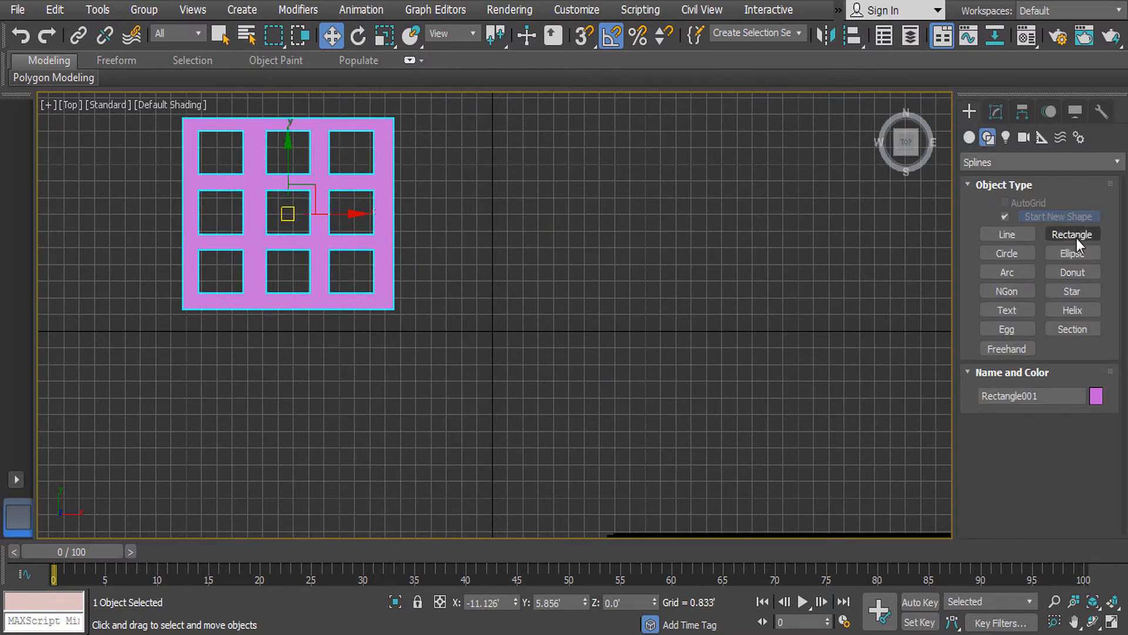
left_click(1076, 238)
middle_click_drag(685, 270, 576, 342)
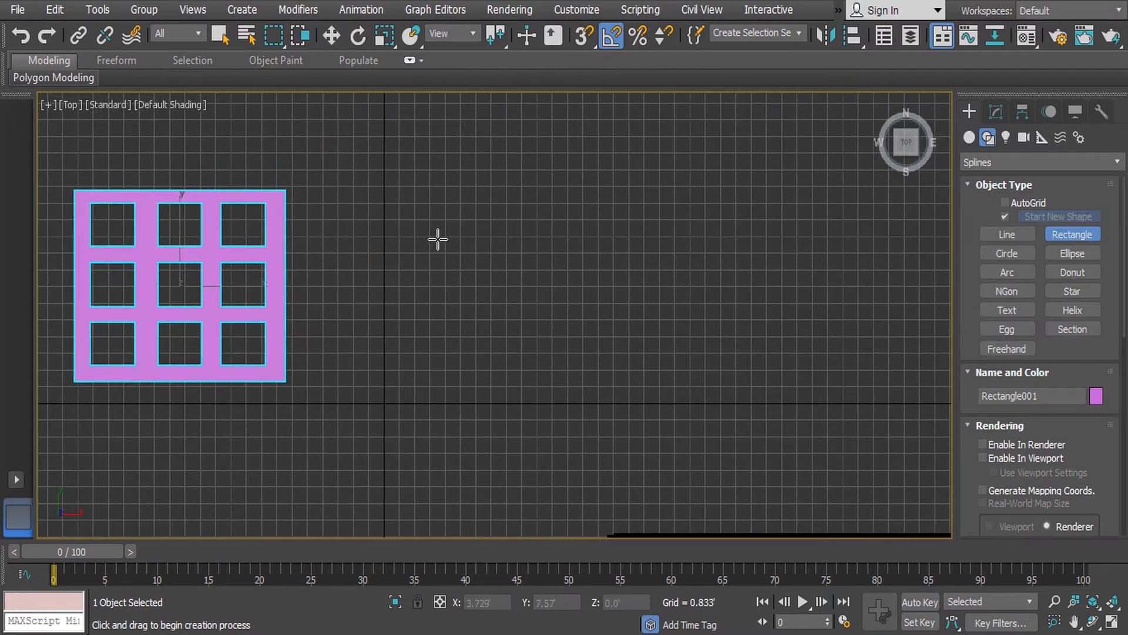
left_click_drag(436, 191, 738, 390)
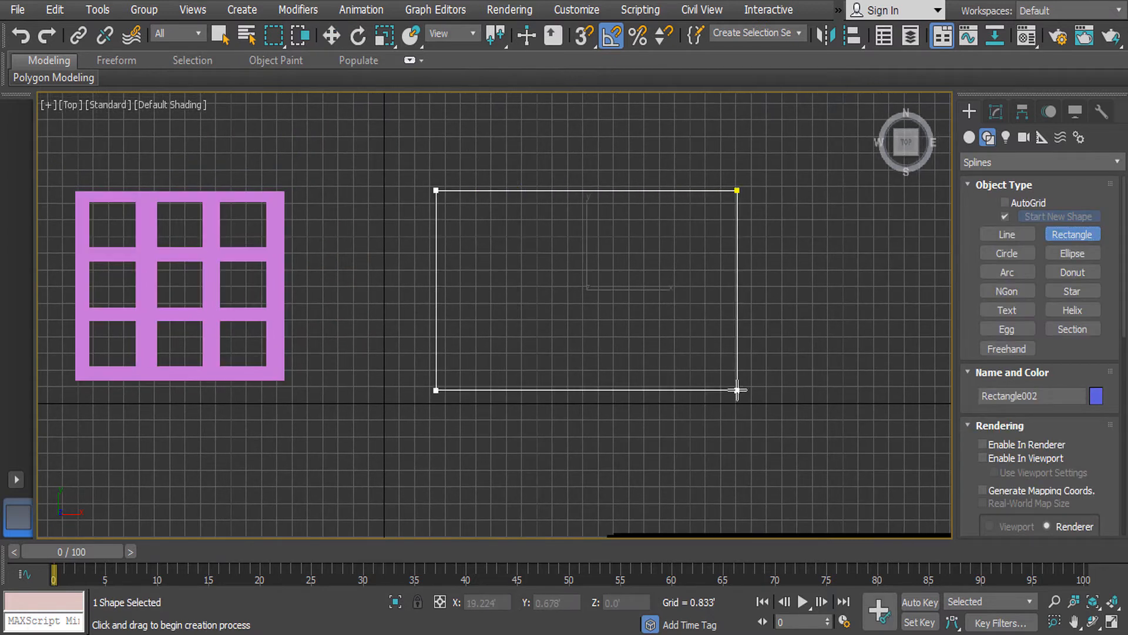
right_click(737, 389)
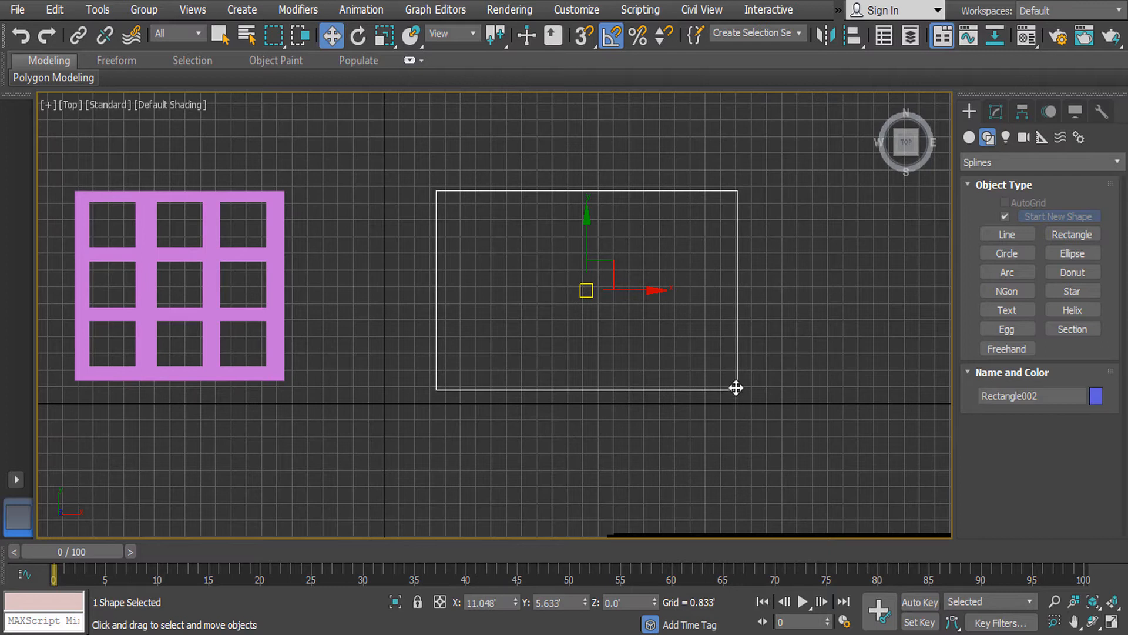
right_click(688, 223)
mouse_move(757, 403)
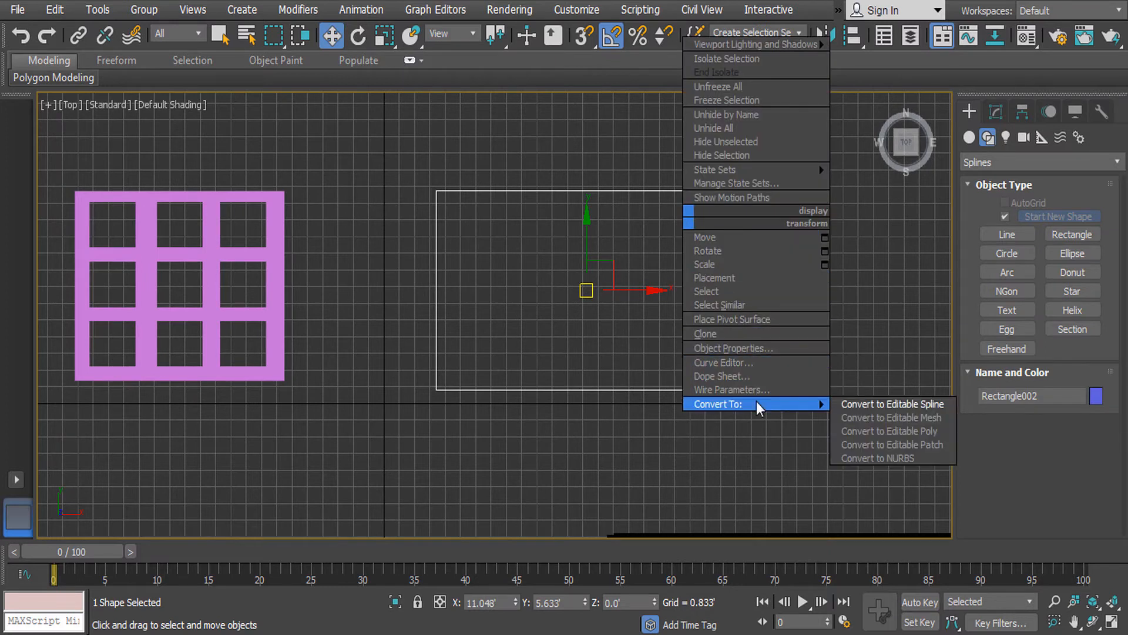
left_click(897, 404)
left_click(970, 188)
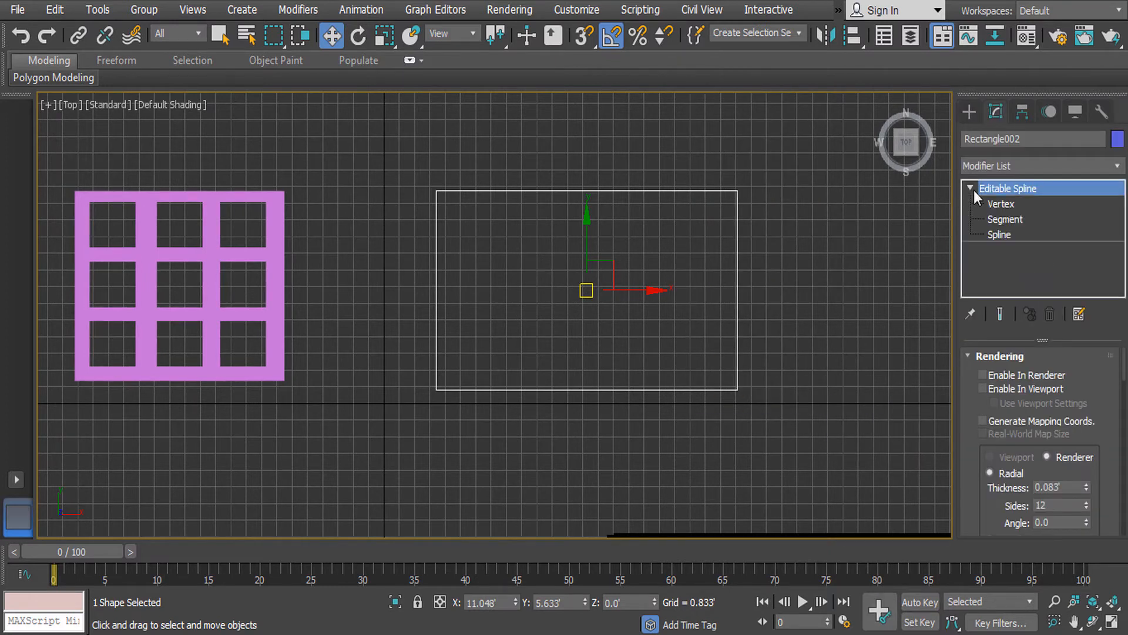
left_click(1014, 228)
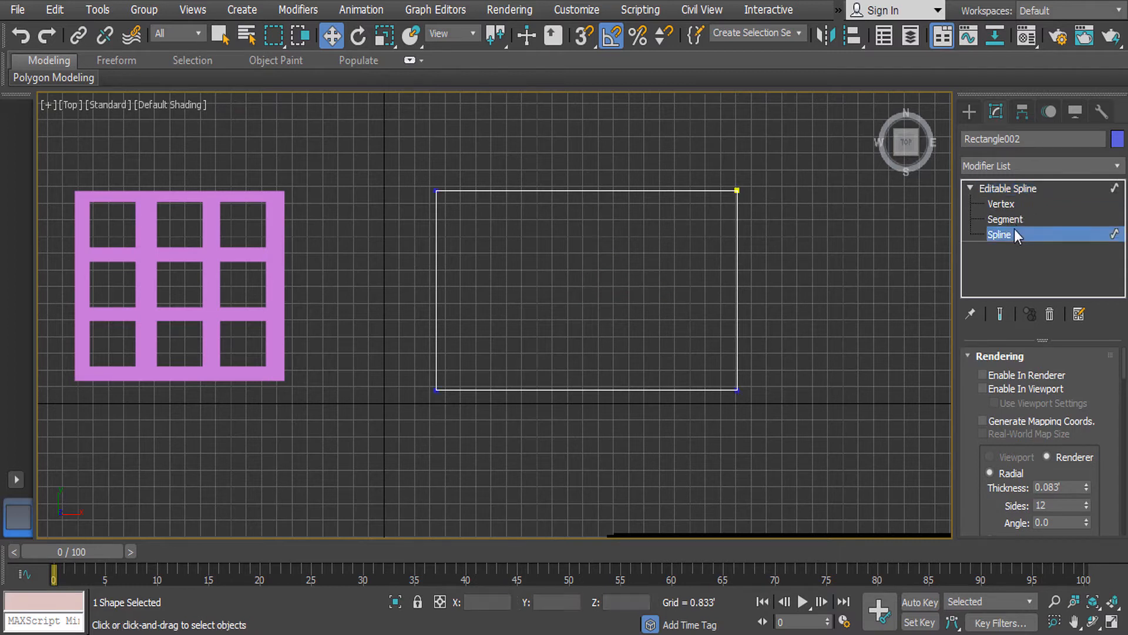
left_click(1017, 219)
left_click(1014, 232)
left_click(634, 190)
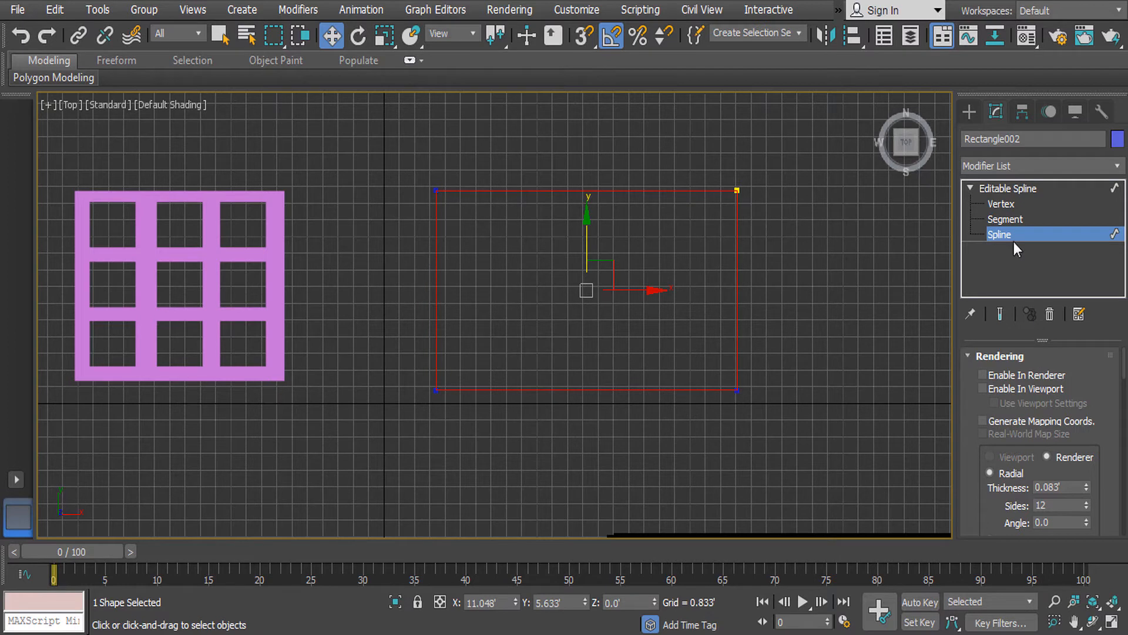
left_click(998, 194)
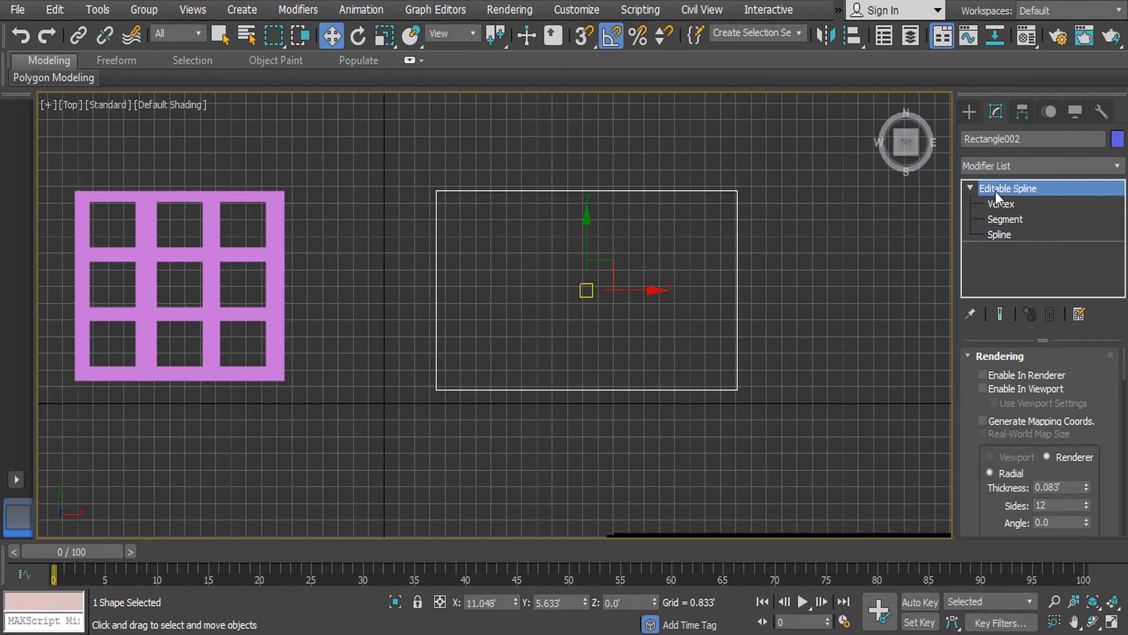
left_click(976, 187)
Draw a circle inside the rectangle's upper-left corner, centred at about X 5.8', Y 8.1'.
left_click(971, 114)
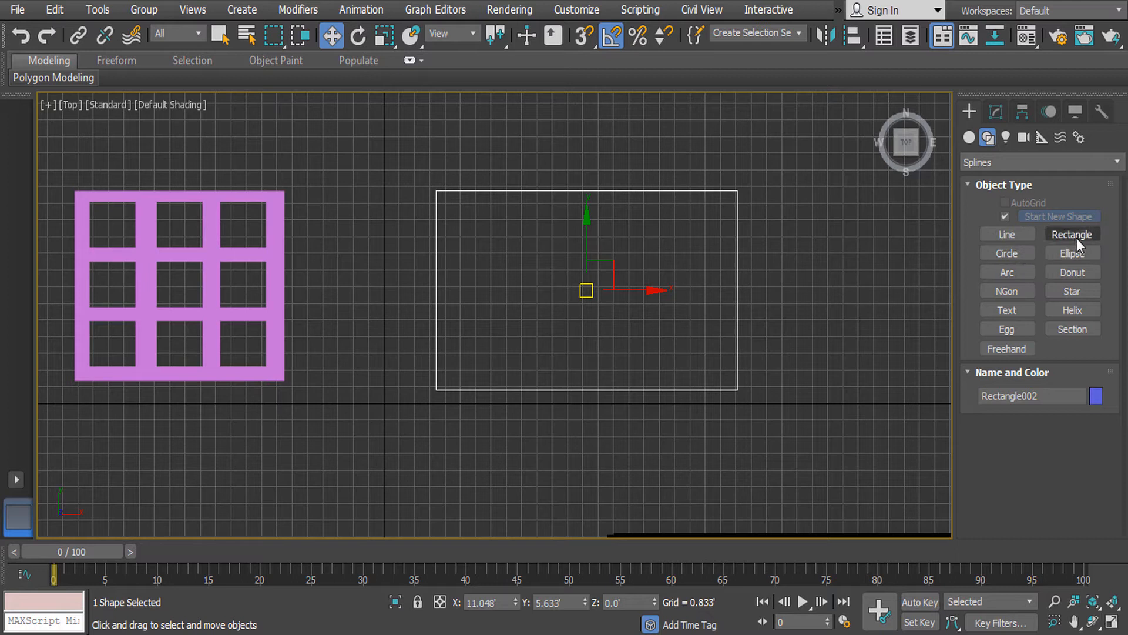
left_click(1007, 254)
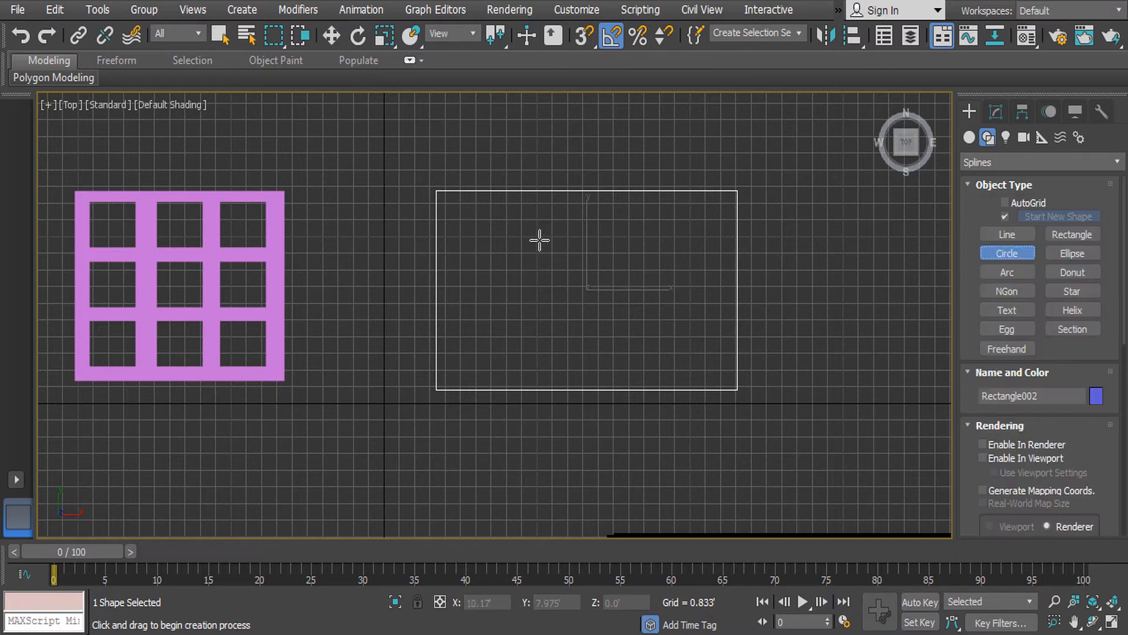
left_click_drag(481, 222, 494, 241)
key("e")
key("w")
scroll(570, 250, "up", 2)
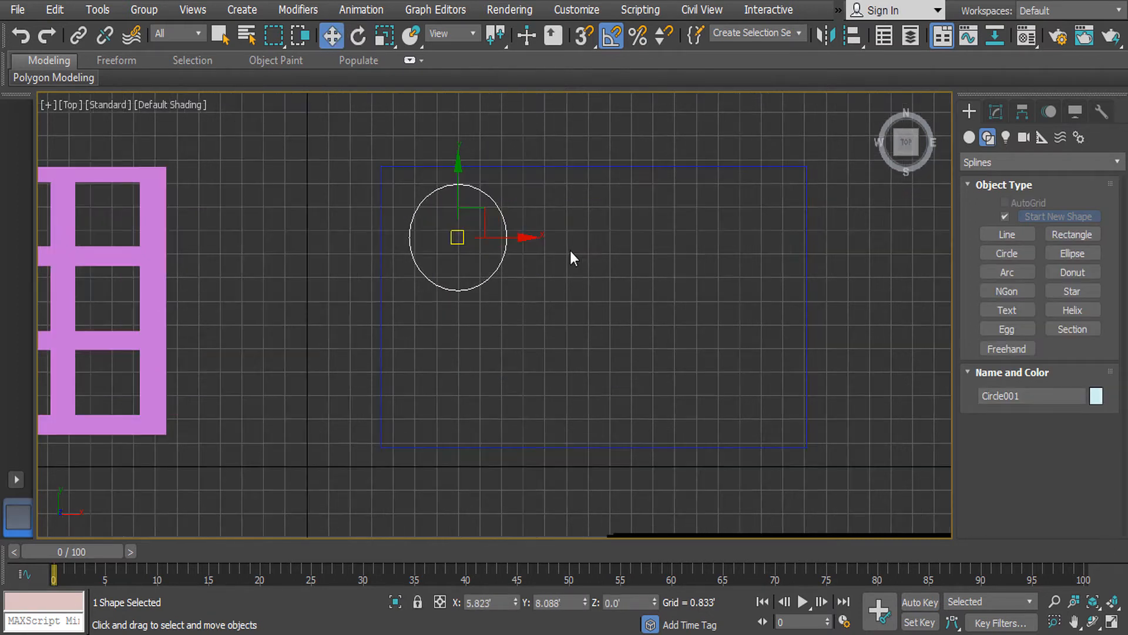
Clone the circle along X as two copies about 5.6' apart, forming a row of three.
middle_click_drag(571, 251, 527, 253)
left_click_drag(485, 245, 623, 257, "shift")
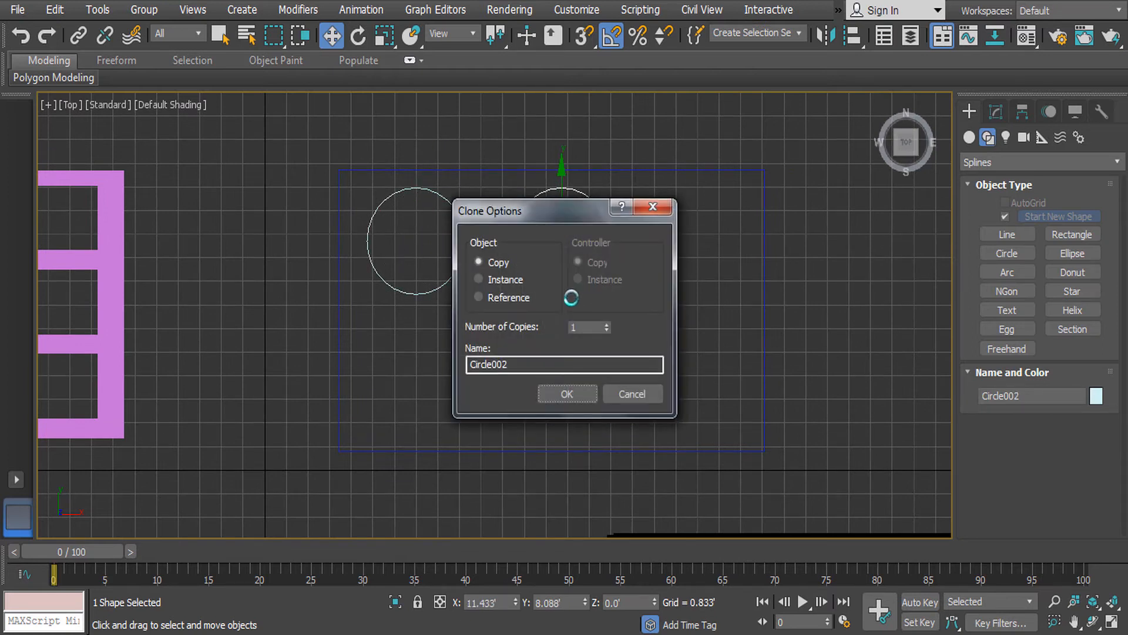
left_click(607, 325)
left_click(576, 393)
scroll(708, 381, "down", 3)
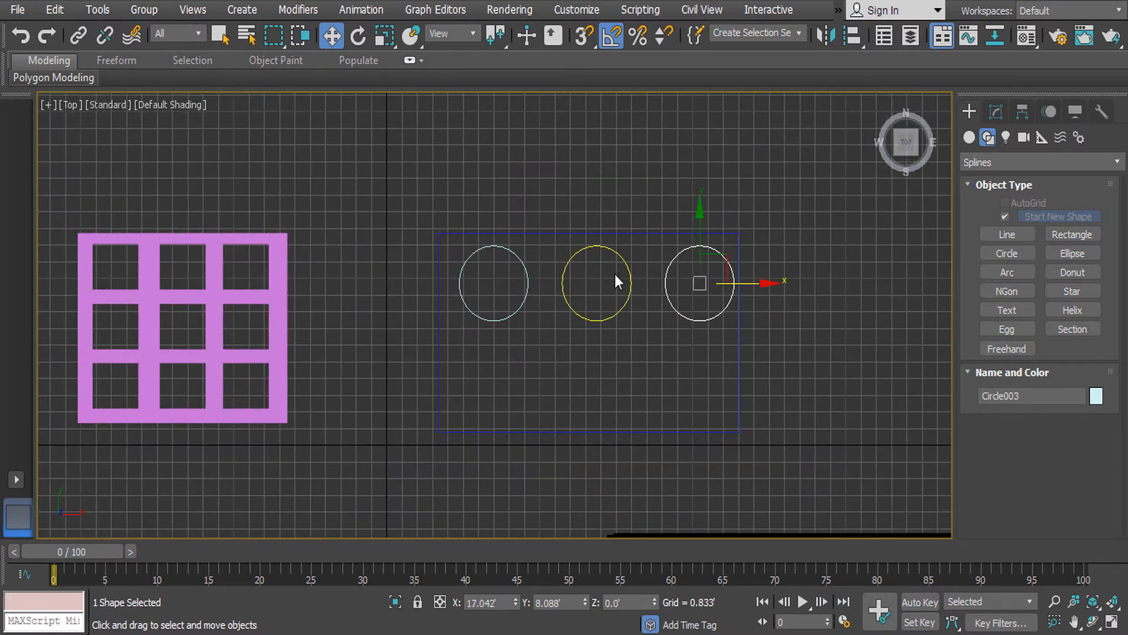
Select the new rectangle and scale it up slightly along X and Y so it surrounds the row of circles.
left_click(744, 237)
left_click(739, 234)
key("r")
left_click_drag(670, 331, 676, 330)
Shift the row of three circles slightly left and up inside the rectangle, and copy it once downward as a second row.
left_click_drag(589, 242, 746, 169)
left_click(526, 242)
left_click_drag(685, 315, 654, 284)
key("w")
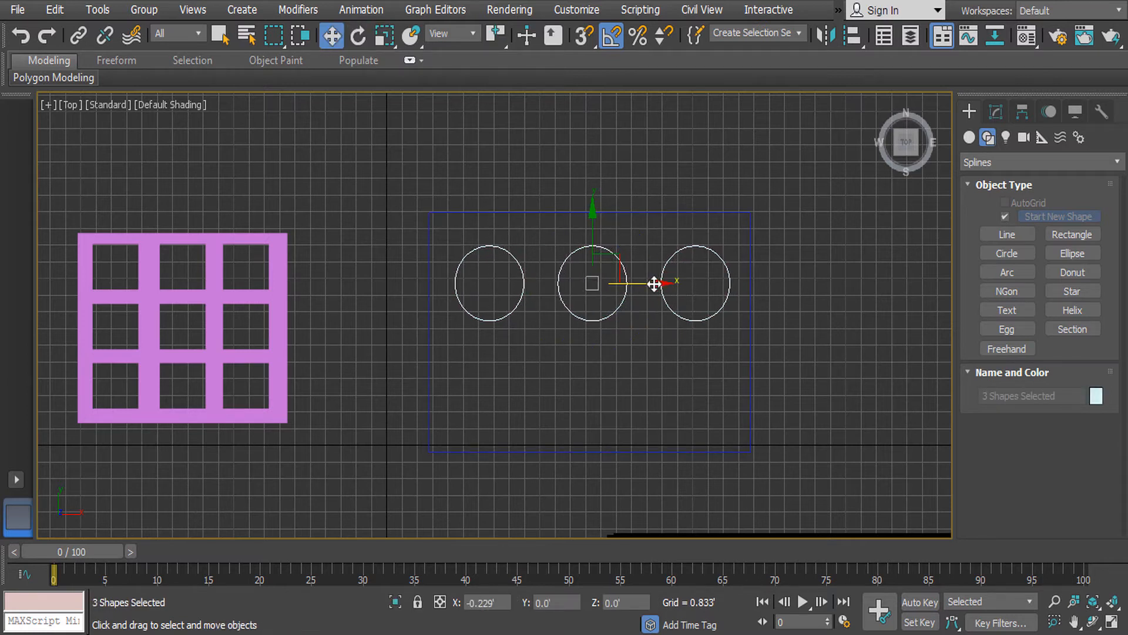
mouse_move(591, 234)
left_mouse_down()
mouse_move(590, 202)
mouse_move(591, 294)
left_mouse_up()
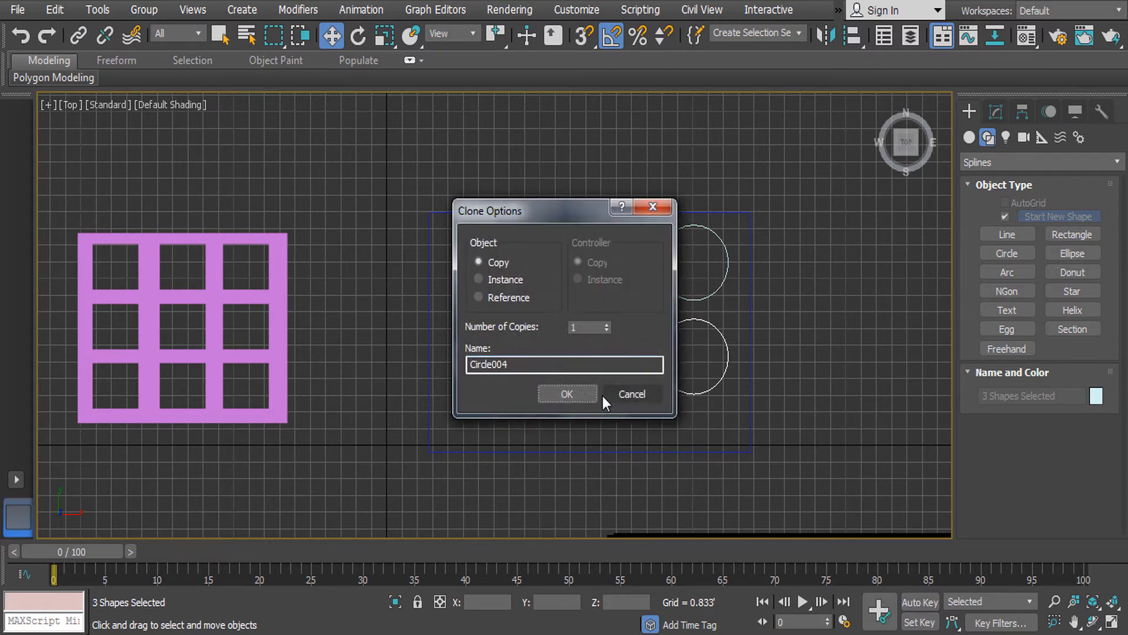
left_click(628, 395)
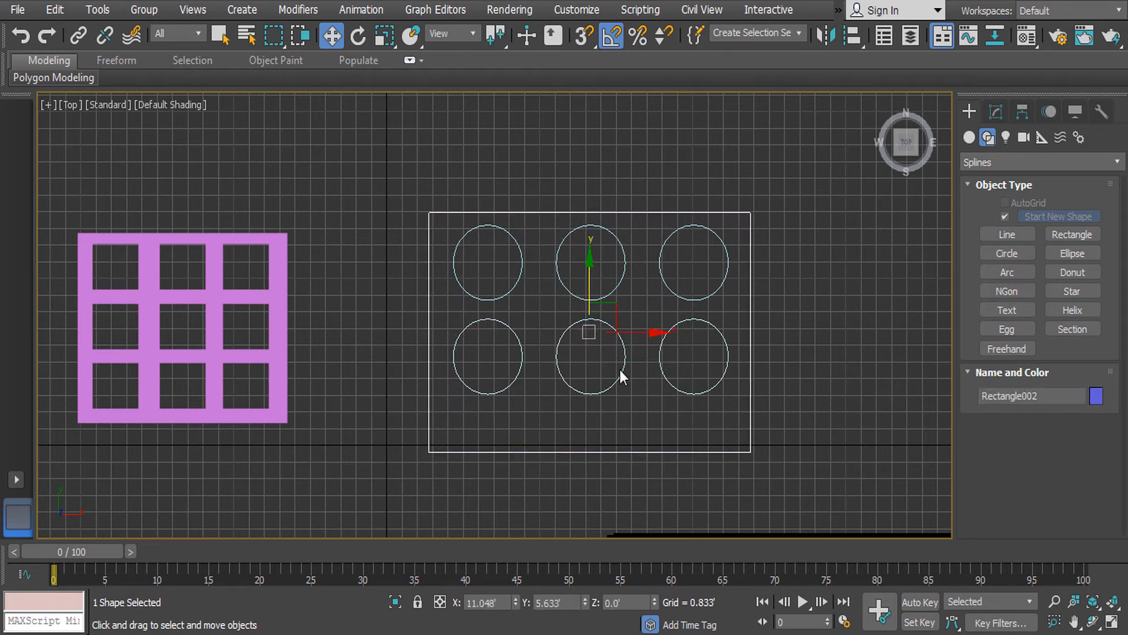
Stretch the rectangle along Y and move it down to about Y 4.7', leaving room for a third row of circles.
key("r")
left_click_drag(583, 244, 591, 293)
key("e")
key("w")
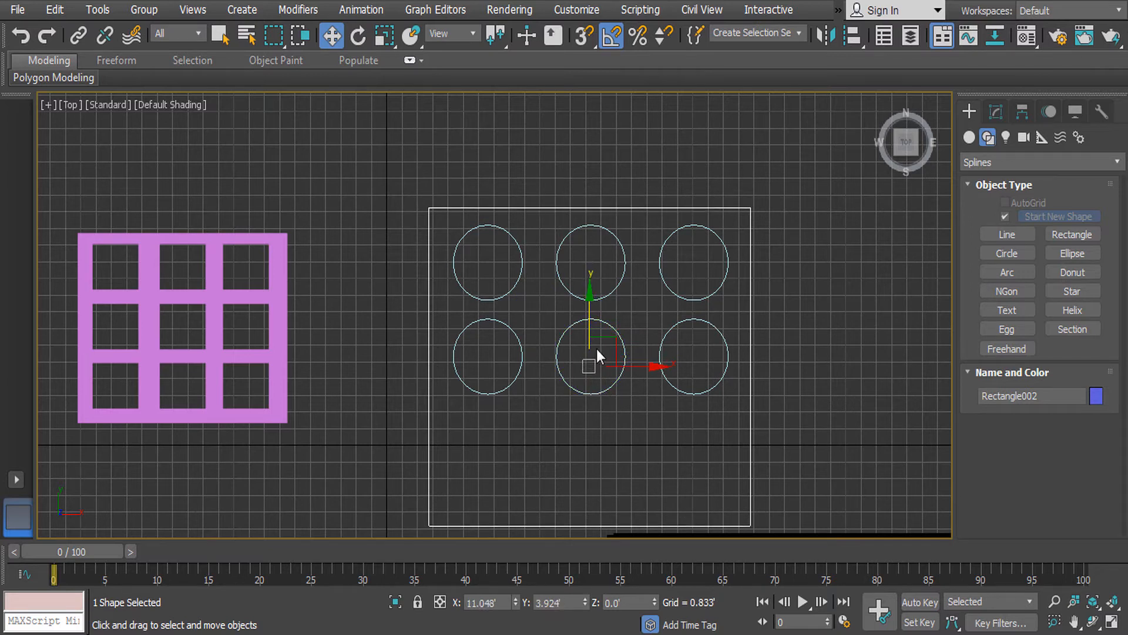
key("r")
key("e")
key("w")
key("r")
left_click_drag(590, 294, 594, 285)
key("e")
key("w")
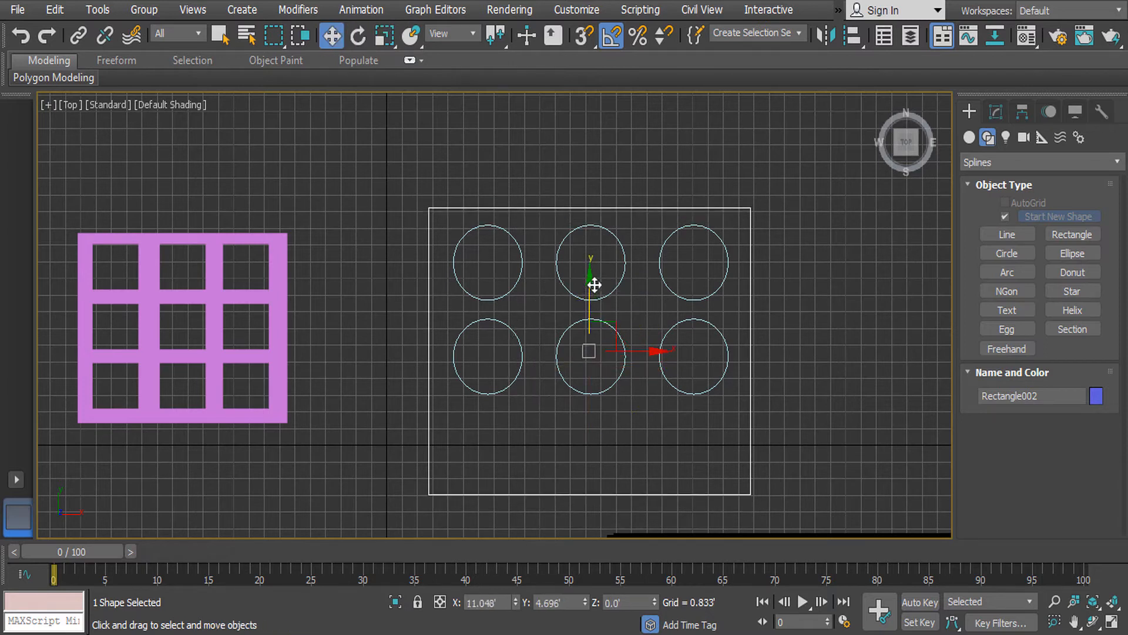
Select the lower row of three circles and copy it once downward, completing a 3×3 grid of circles.
left_click(742, 384)
left_click_drag(484, 350, 485, 350)
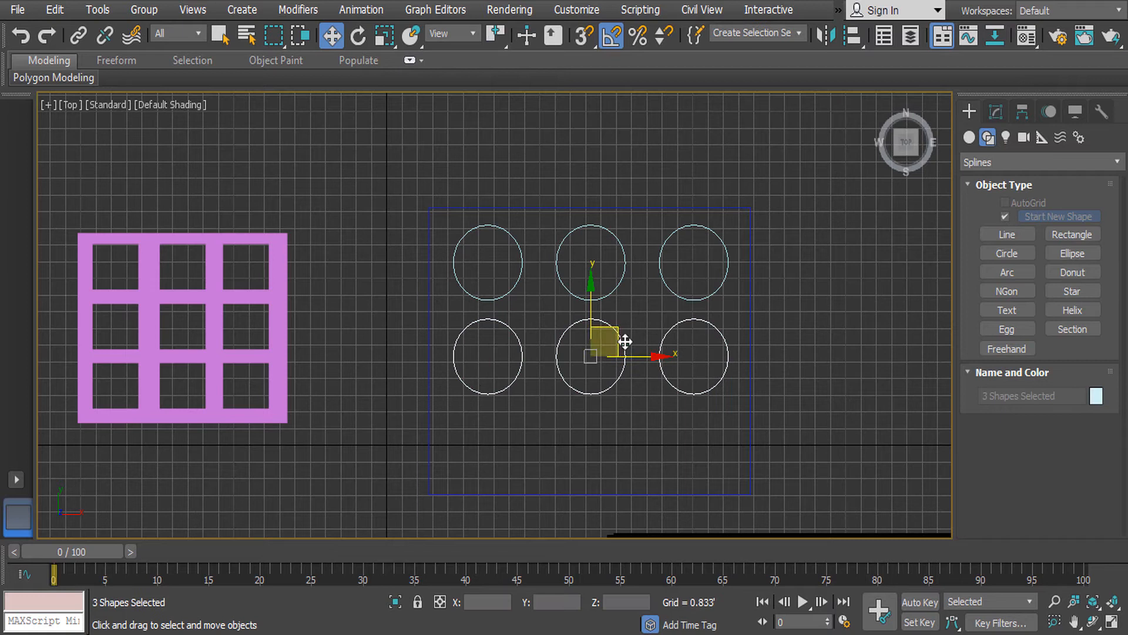
left_click_drag(595, 333, 589, 394, "shift")
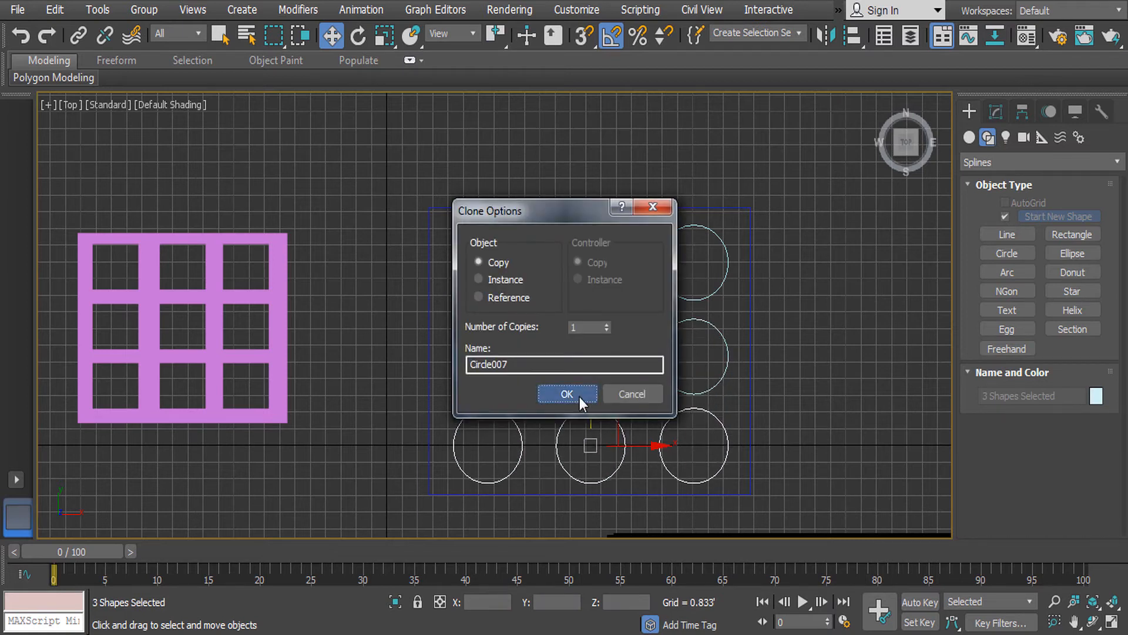
left_click(579, 397)
Select the rectangle surrounding the 3×3 circle grid and check that it is an editable spline.
left_click(848, 376)
left_click(752, 274)
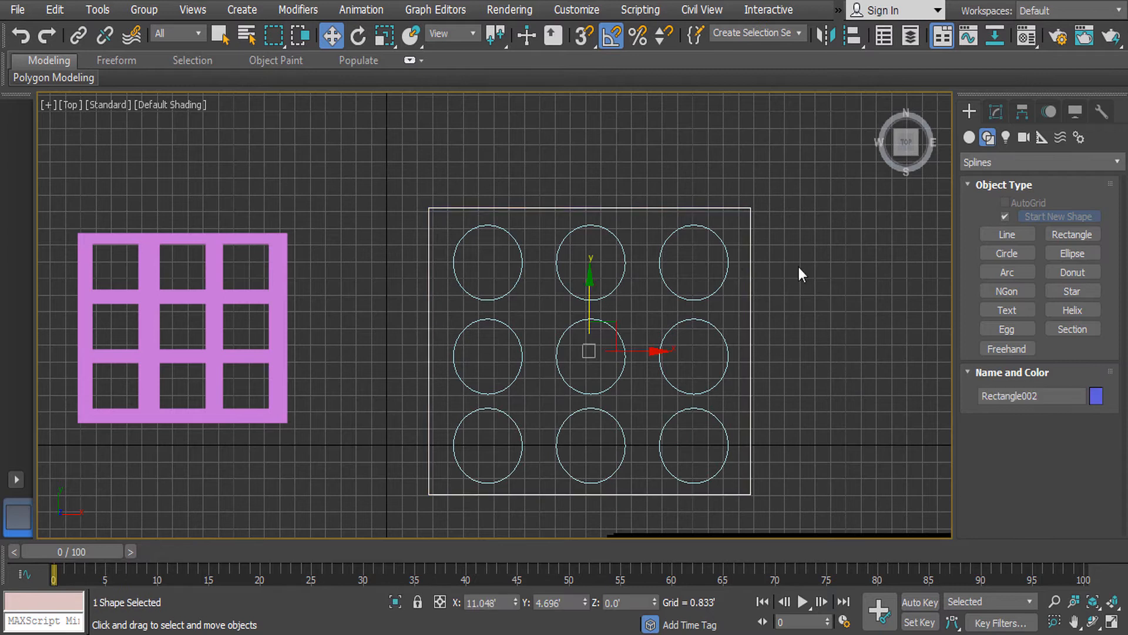
left_click(996, 108)
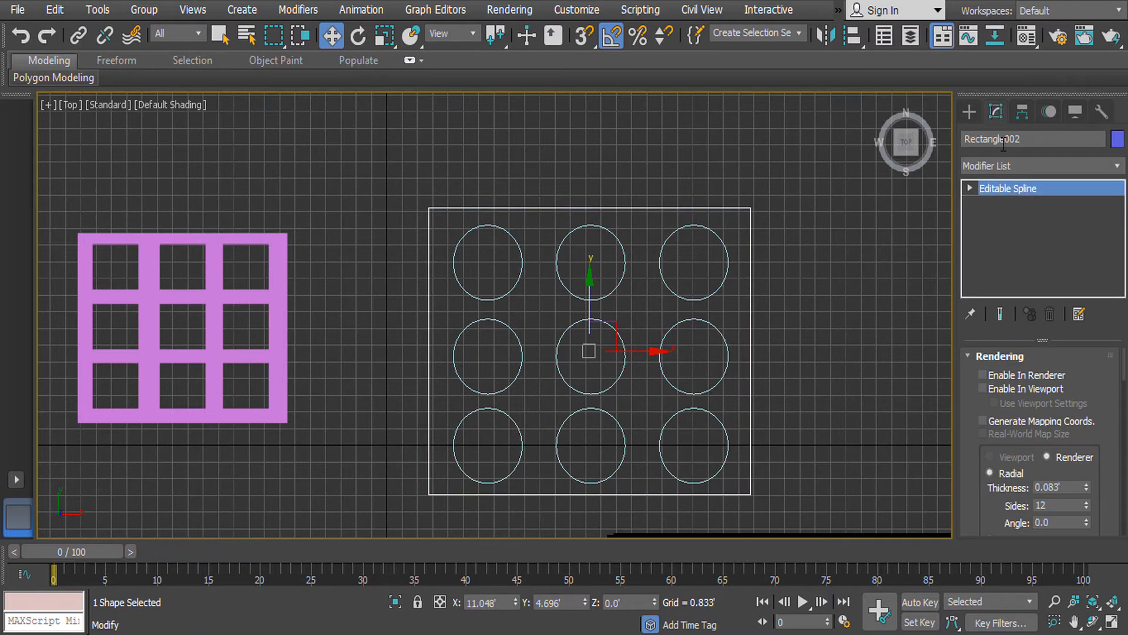
left_click(968, 189)
left_click(968, 190)
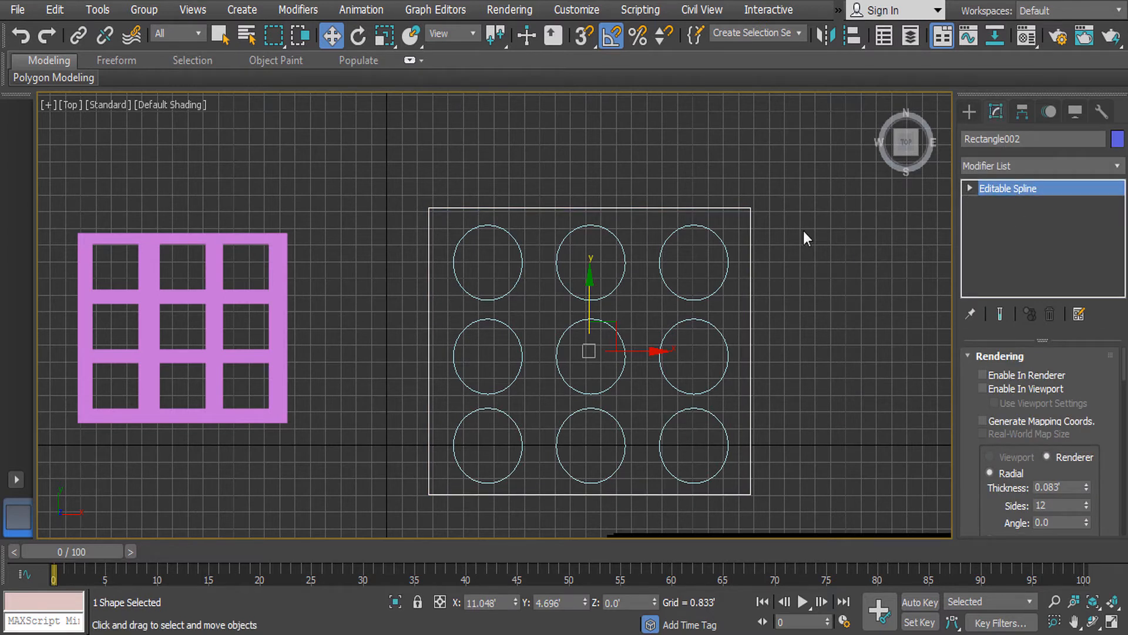
right_click(803, 231)
mouse_move(861, 413)
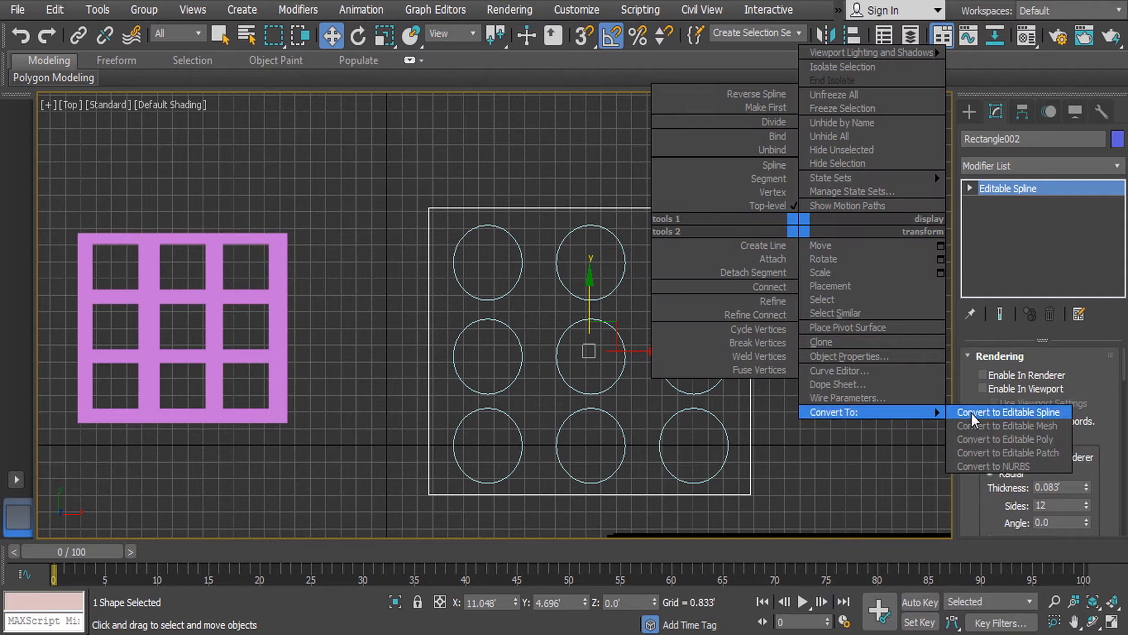
left_click(867, 499)
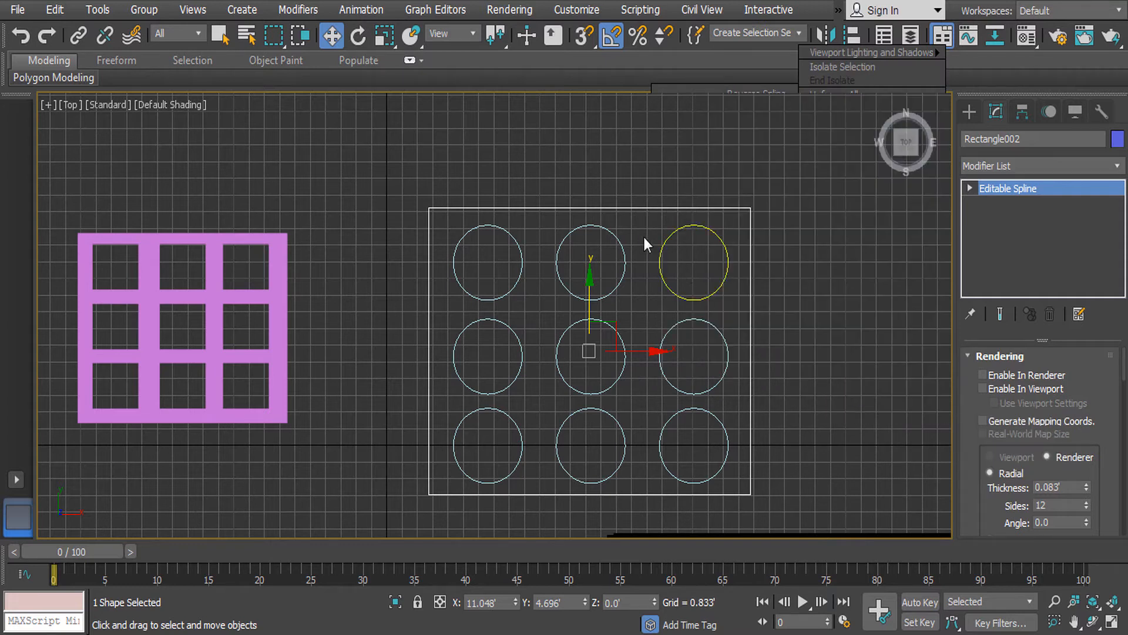
Attach all nine circles to the surrounding rectangle so they form a single shape.
right_click(644, 204)
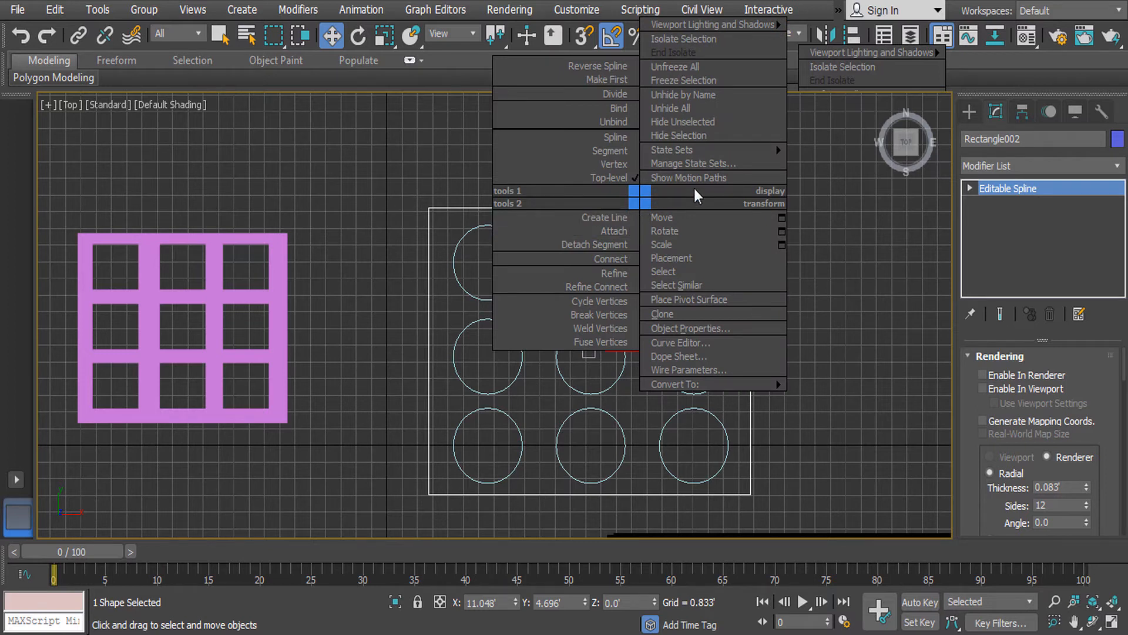
left_click(625, 231)
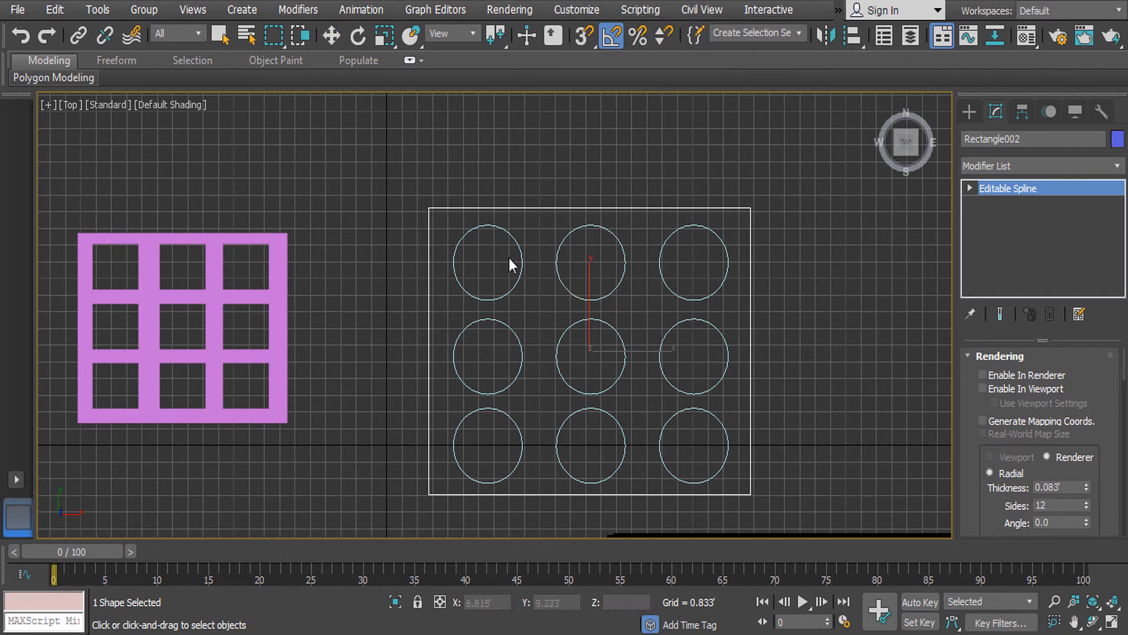
left_click(512, 238)
left_click(685, 229)
left_click(717, 328)
left_click(594, 324)
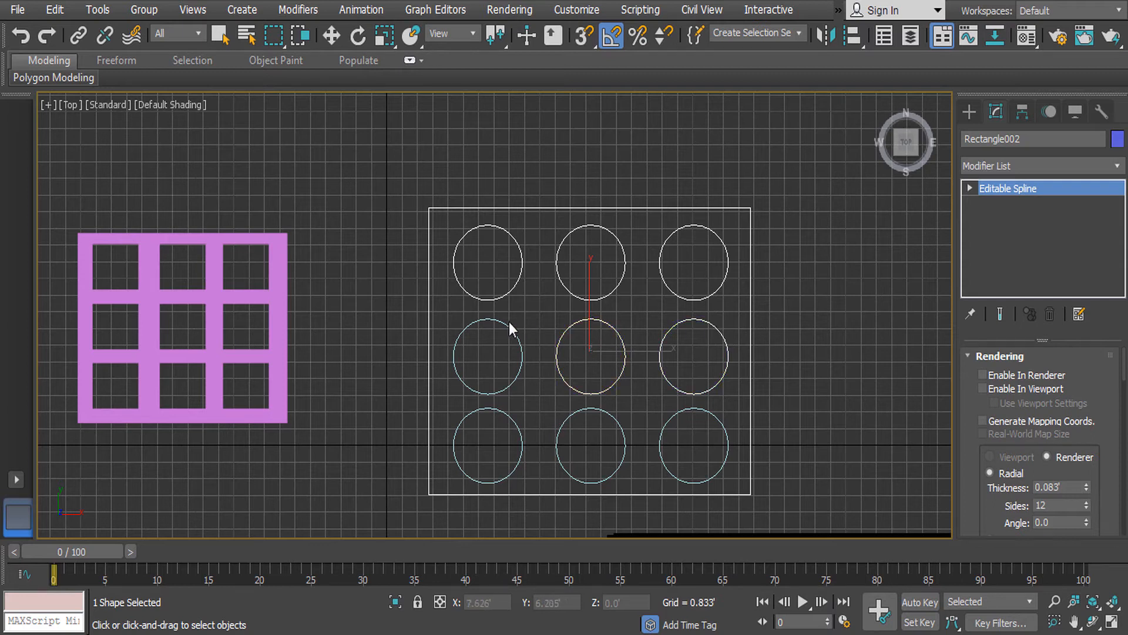
left_click(509, 321)
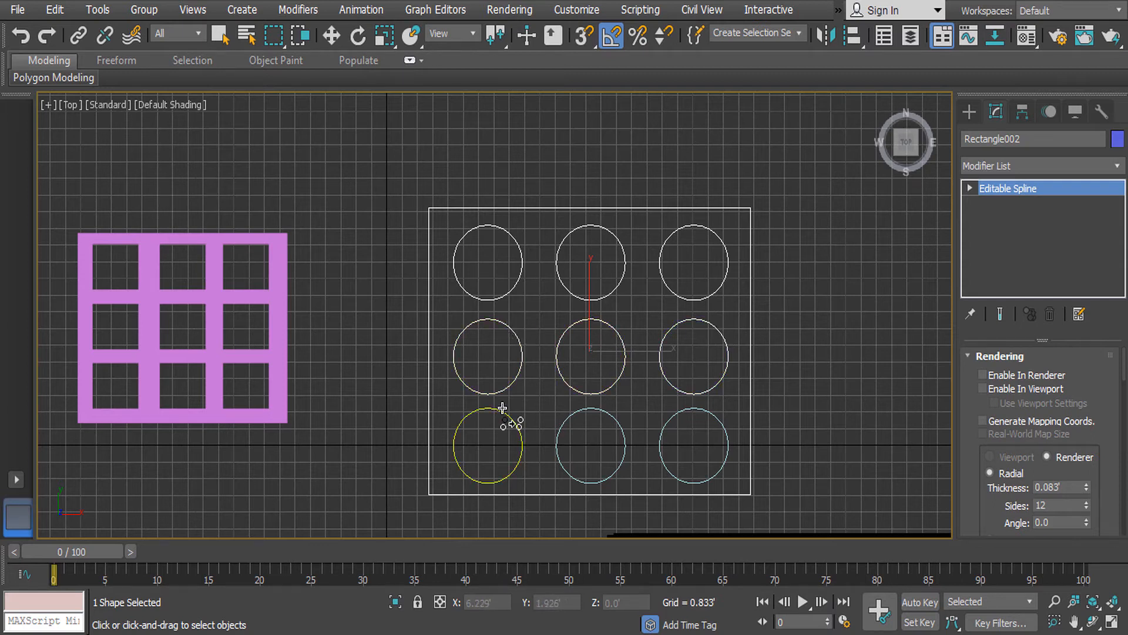
left_click(581, 413)
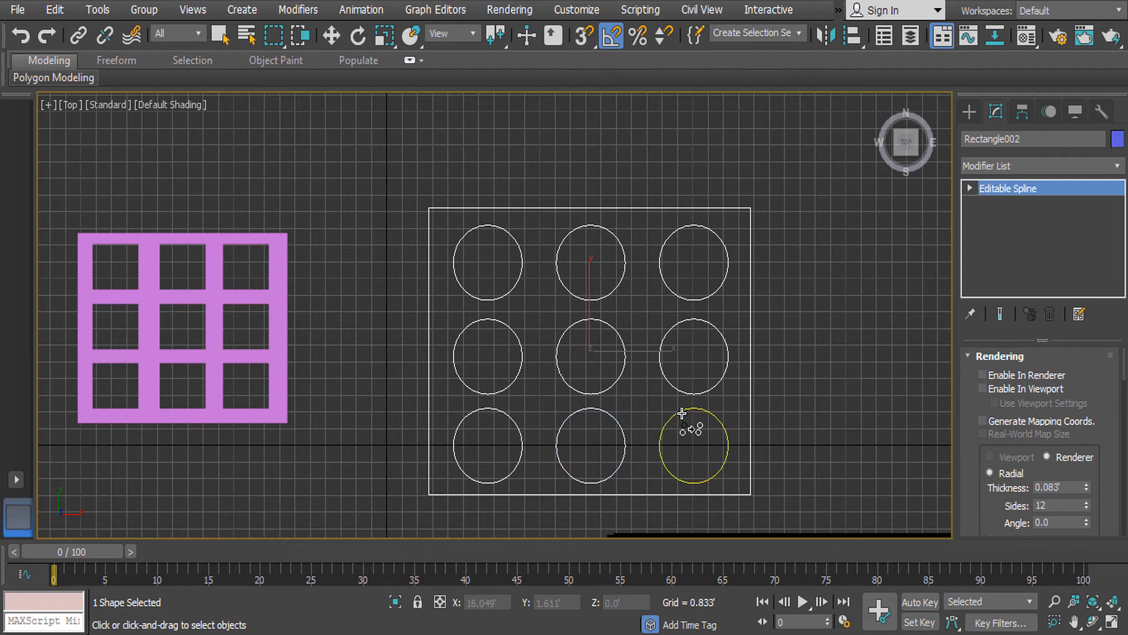
left_click(681, 414)
right_click(736, 393)
Reselect the combined rectangle-and-circles shape and apply an Extrude modifier with an amount of 0.667'.
left_click(752, 247)
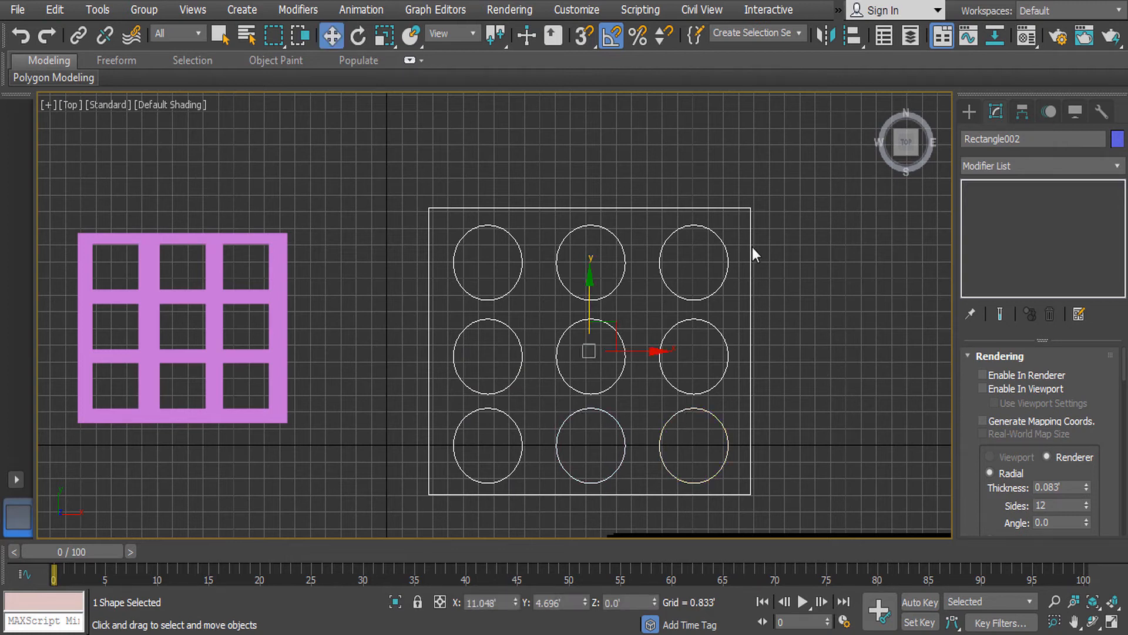
left_click(736, 211)
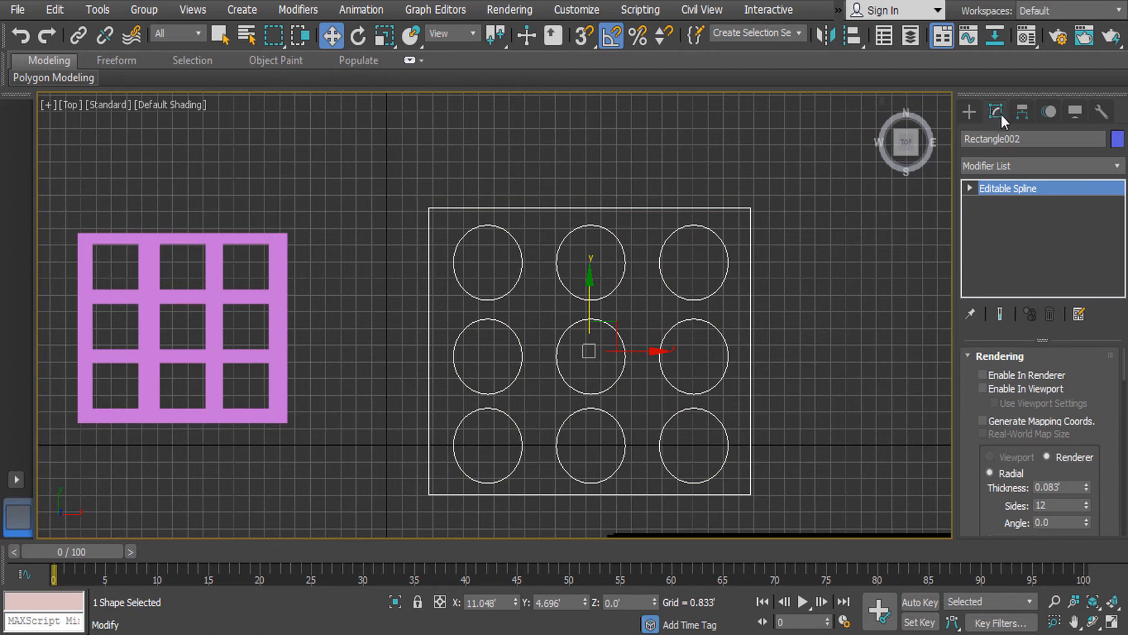
left_click(972, 188)
left_click(971, 188)
left_click(970, 112)
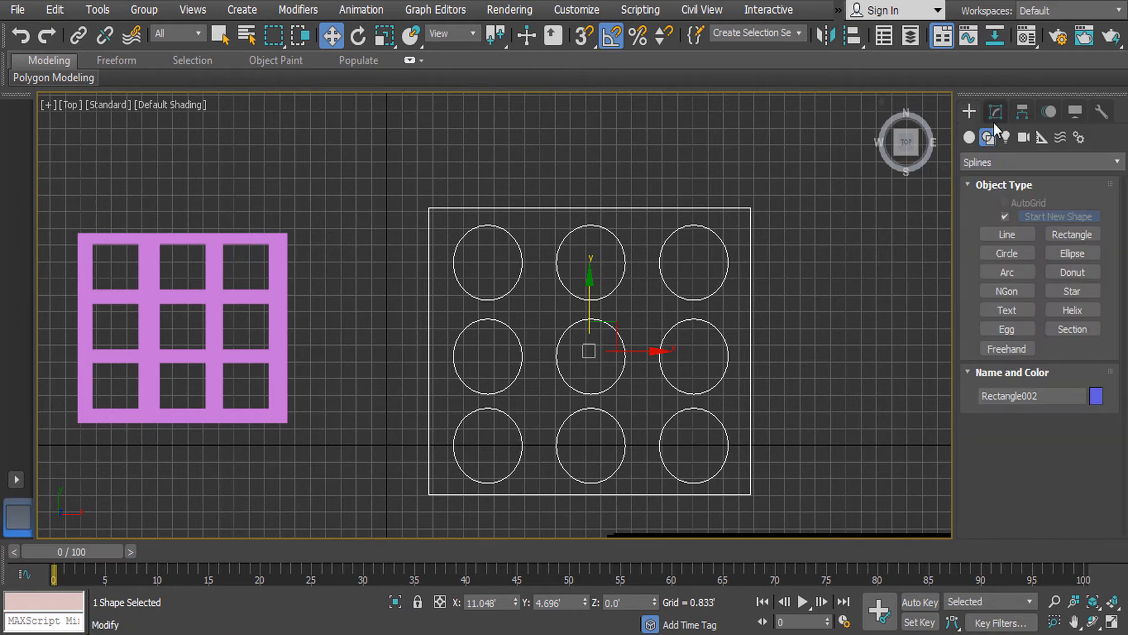
left_click(999, 111)
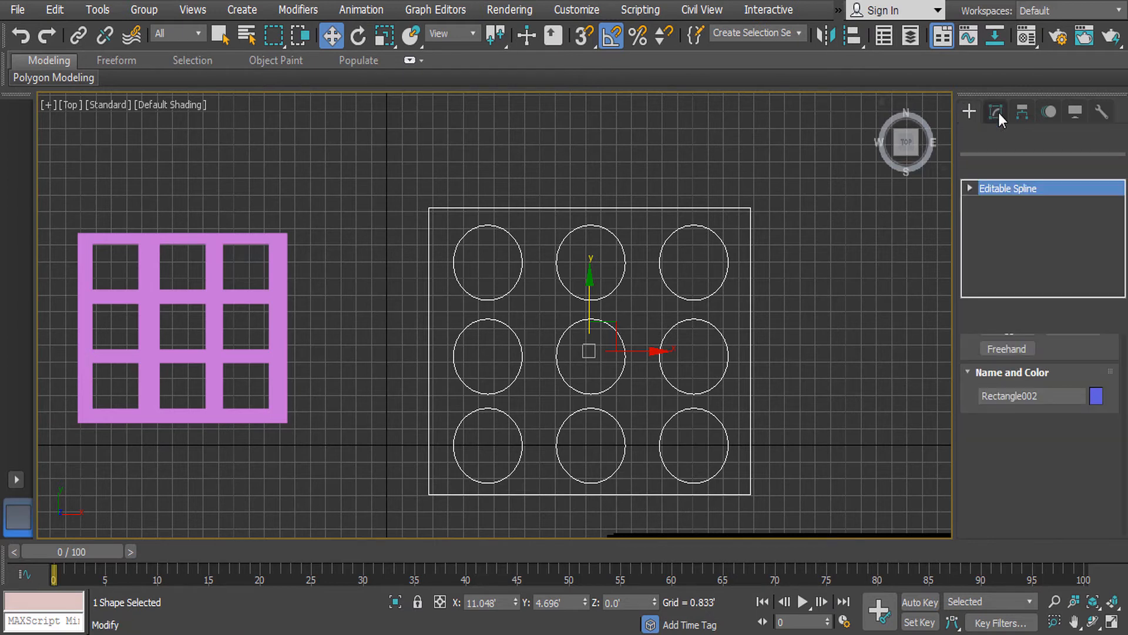
left_click(1028, 164)
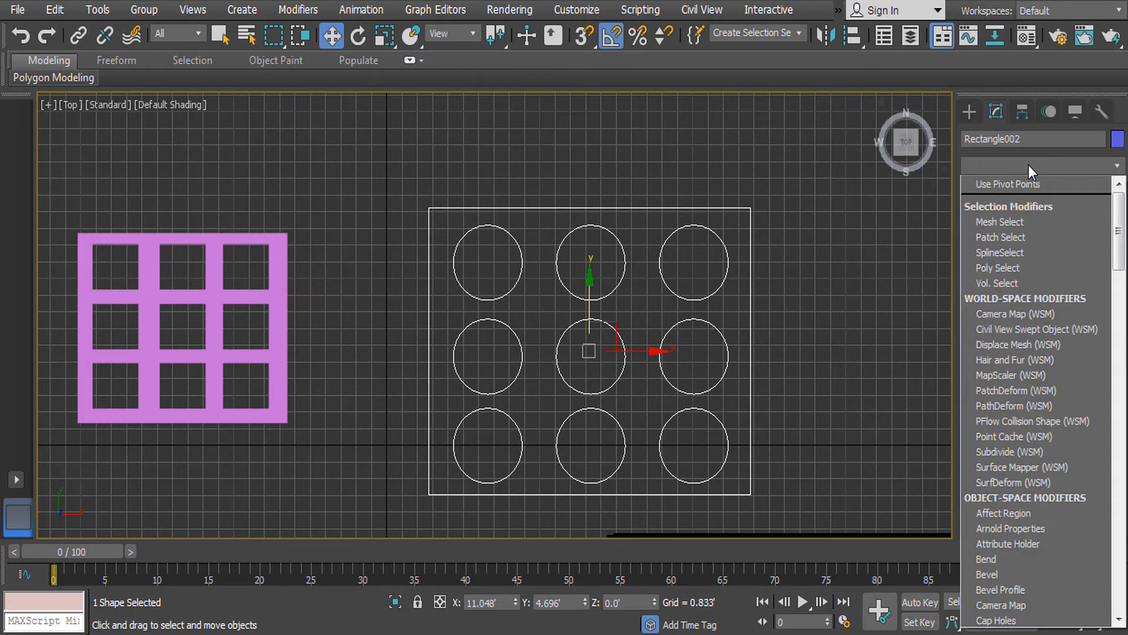
key("e")
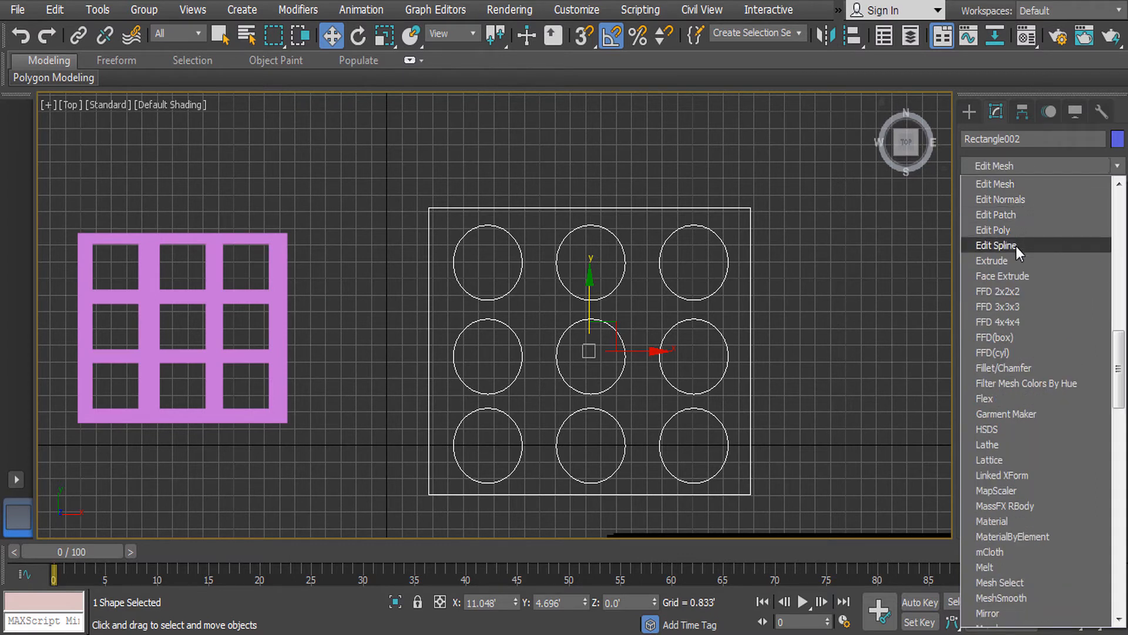
left_click(1014, 259)
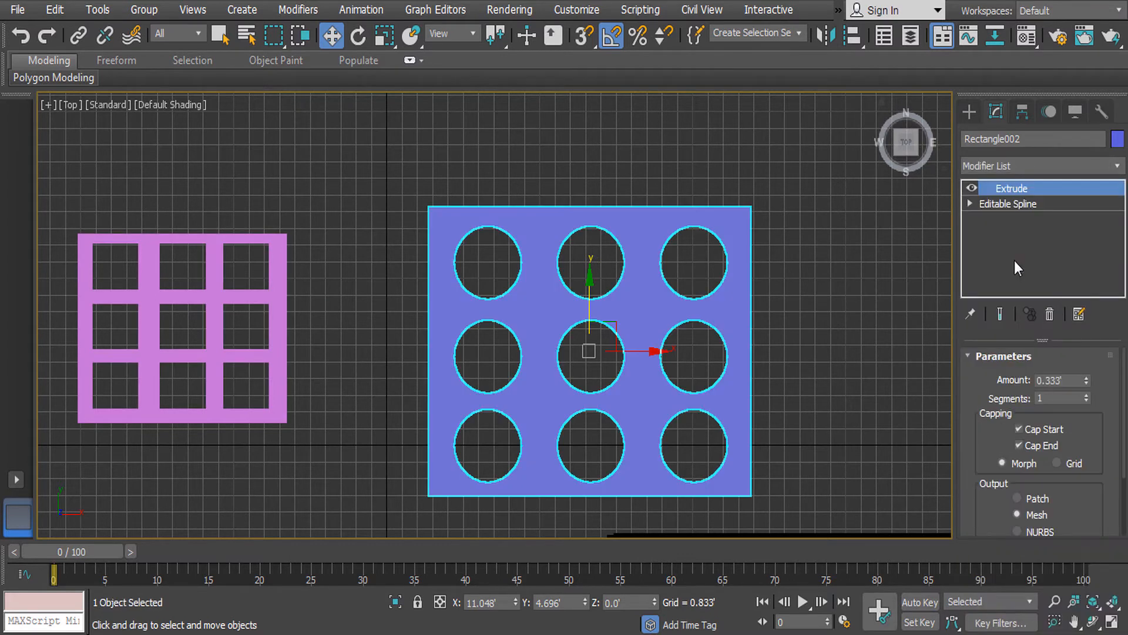
middle_click_drag(710, 347, 727, 262, "alt")
mouse_move(1087, 379)
left_mouse_down()
mouse_move(1088, 292)
mouse_move(1091, 373)
left_mouse_up()
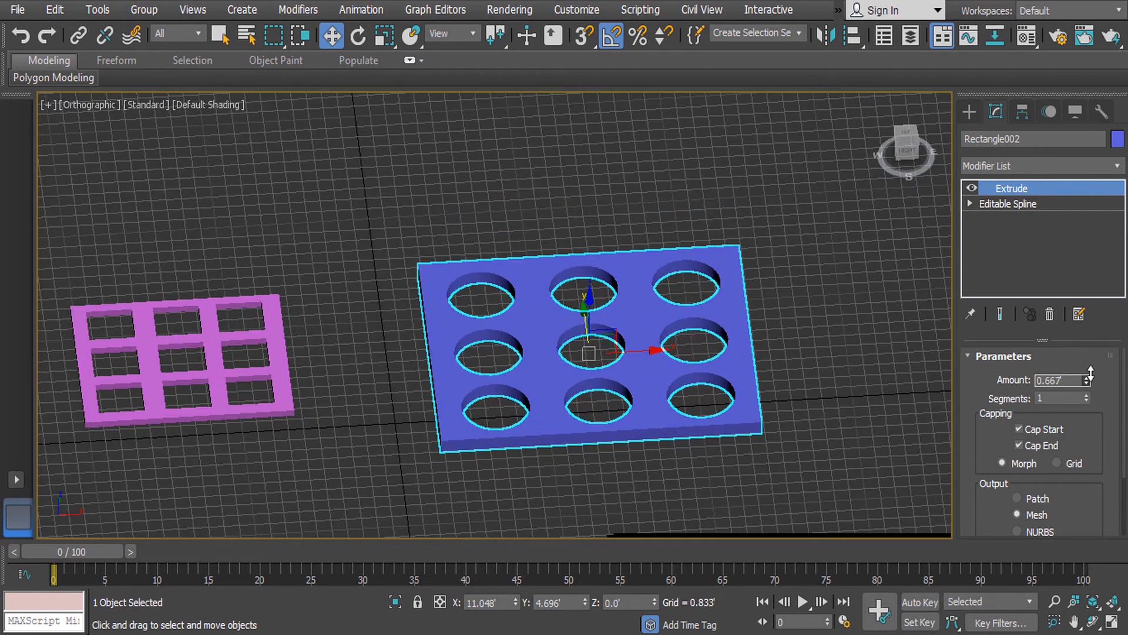
Examine the extruded panel with circular openings from above and in the Top view beside the square-grid panel.
middle_click_drag(801, 376, 710, 344, "alt")
left_click(710, 344)
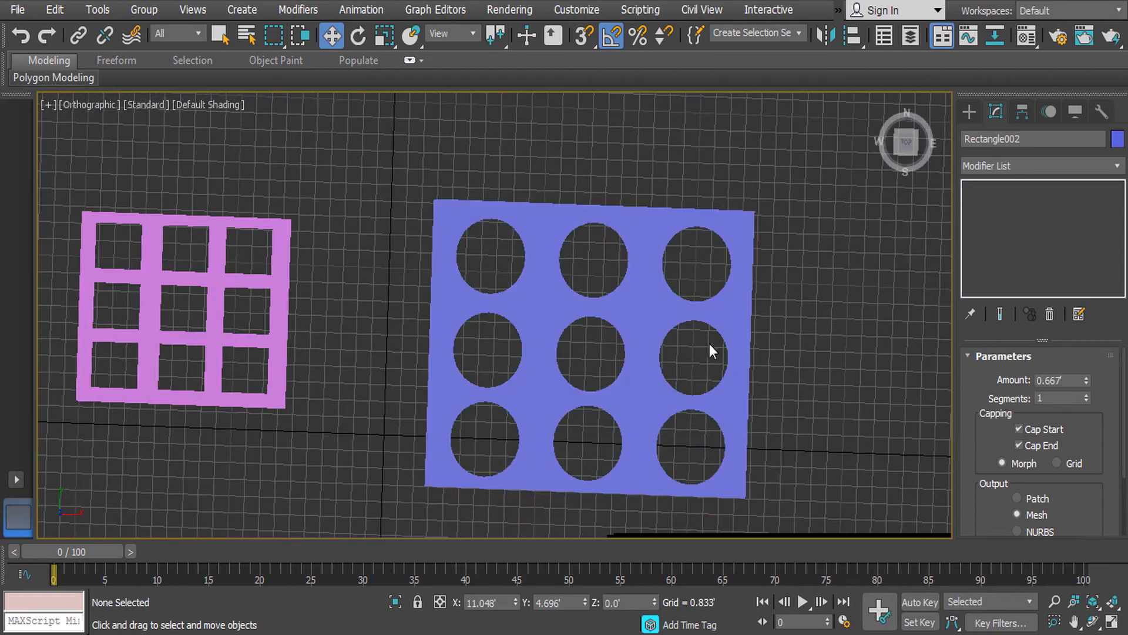
scroll(710, 344, "up", 2)
left_click(640, 313)
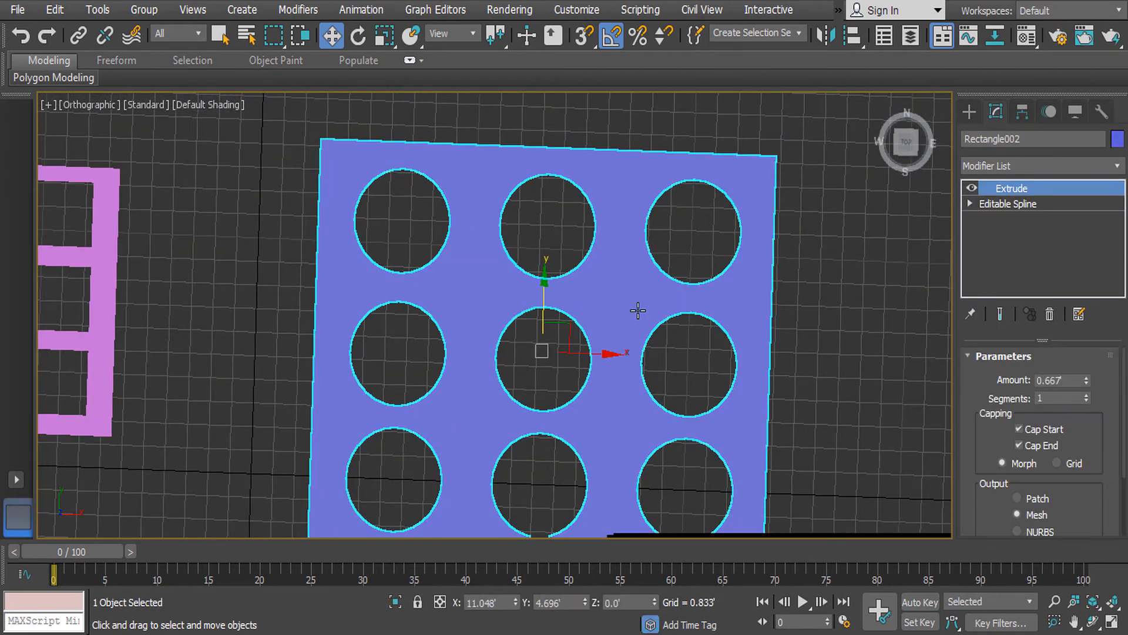
key("t")
scroll(735, 314, "down", 5)
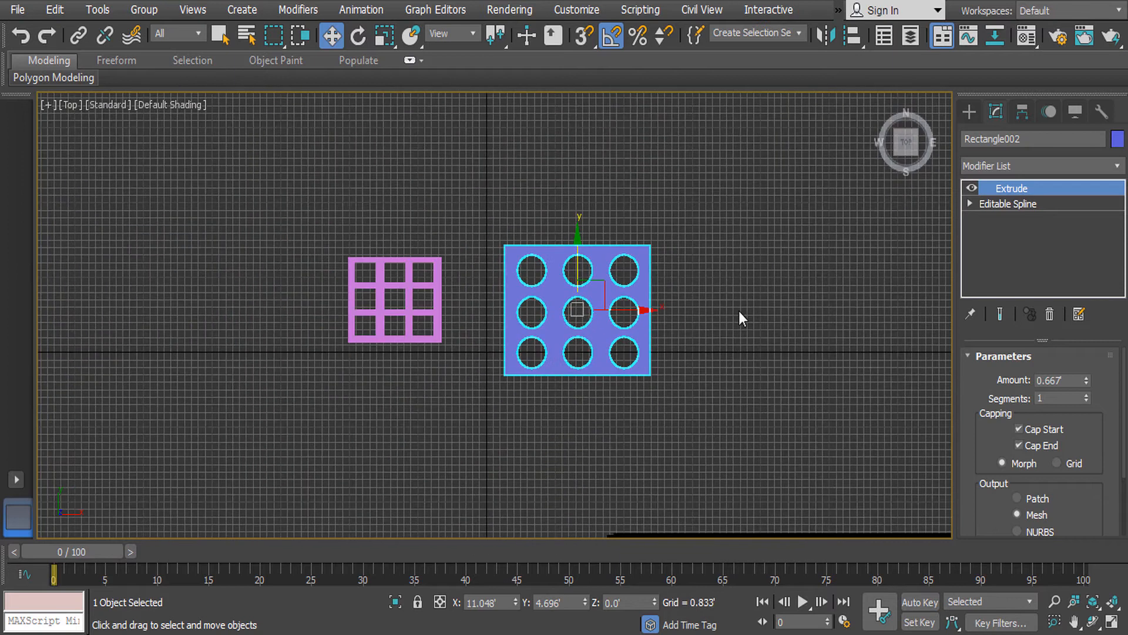
left_click(739, 312)
scroll(609, 302, "up", 4)
left_click(572, 298)
middle_click_drag(609, 304, 508, 308)
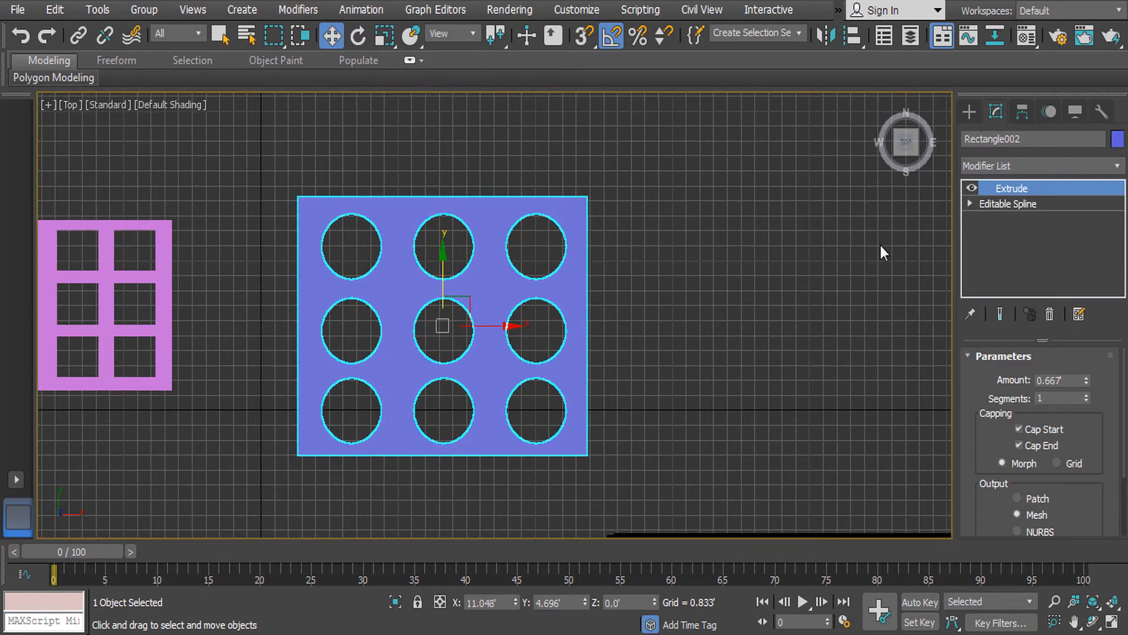
Draw a new large rectangle spline in empty space above the two panels, centred at about X 6.8', Y 23.5'.
left_click(968, 111)
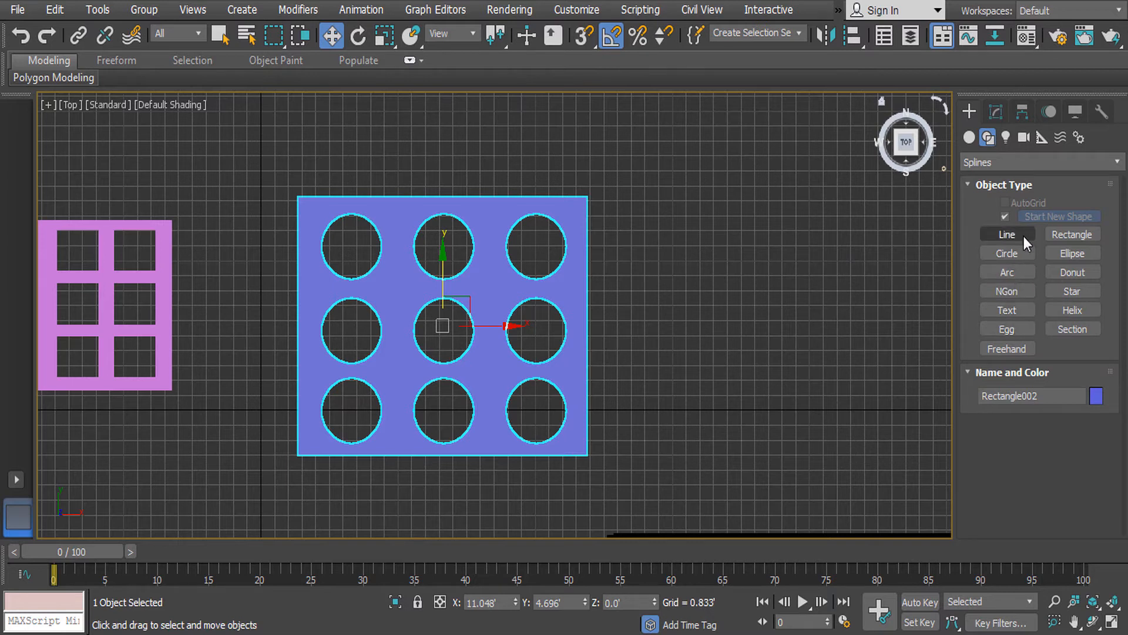
left_click(1071, 238)
scroll(700, 267, "down", 2)
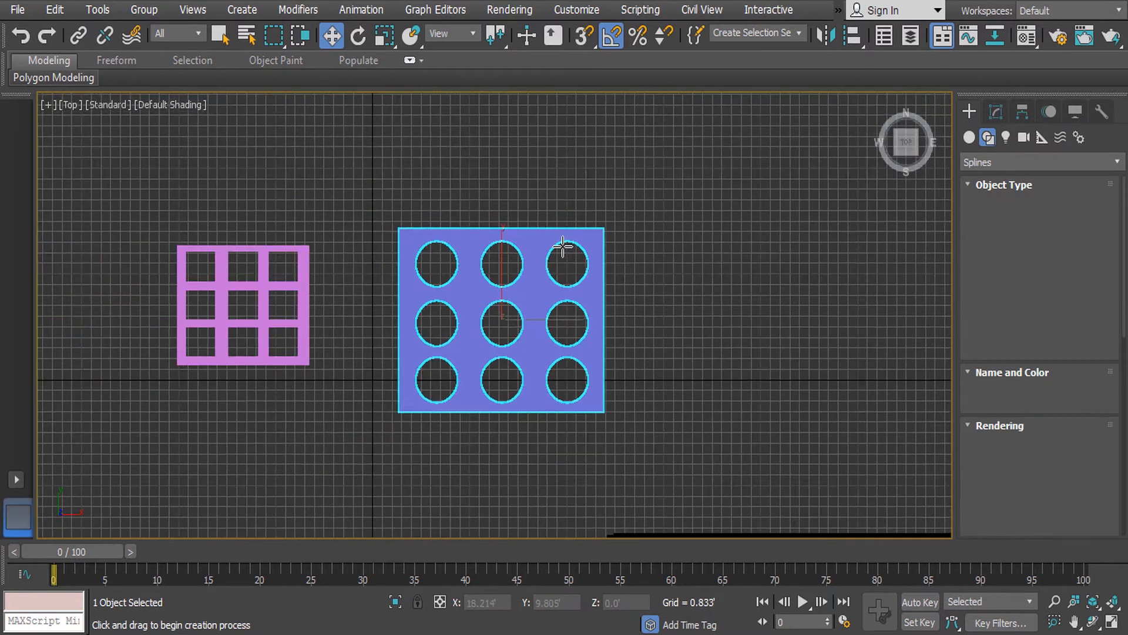
scroll(563, 246, "down", 2)
middle_click_drag(522, 225, 640, 277)
scroll(693, 328, "up", 4)
middle_click_drag(694, 328, 701, 509)
middle_click_drag(558, 282, 582, 390)
left_click_drag(410, 203, 458, 272)
left_click_drag(492, 317, 765, 500)
key("e")
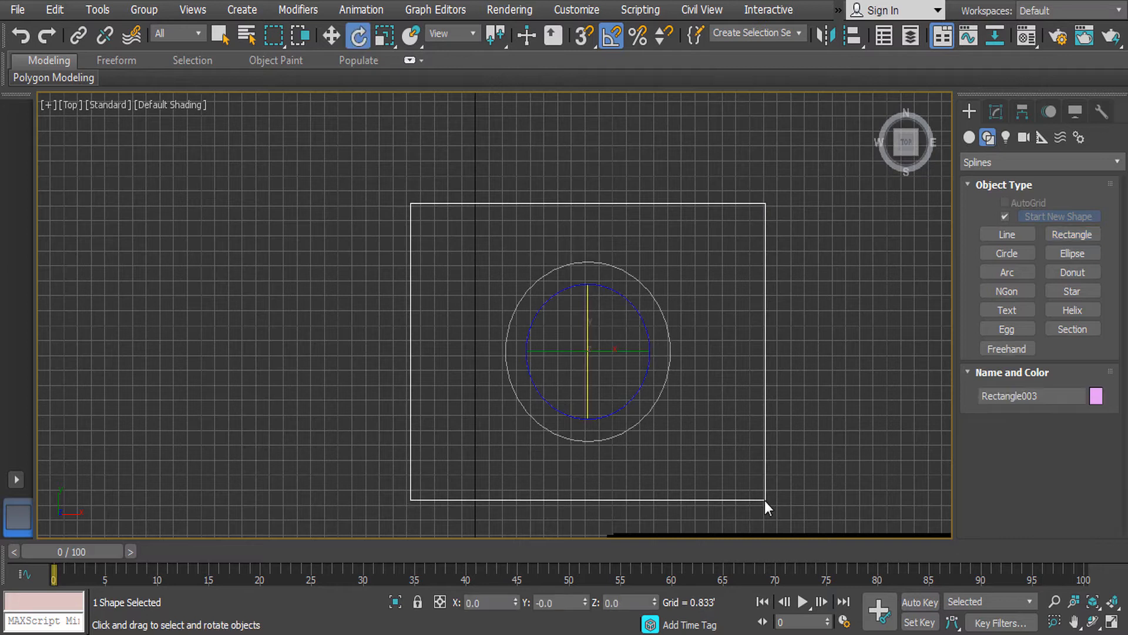
key("w")
Convert the newly drawn rectangle to an editable spline.
left_click(996, 112)
scroll(680, 270, "down", 3)
scroll(688, 273, "up", 3)
right_click(698, 270)
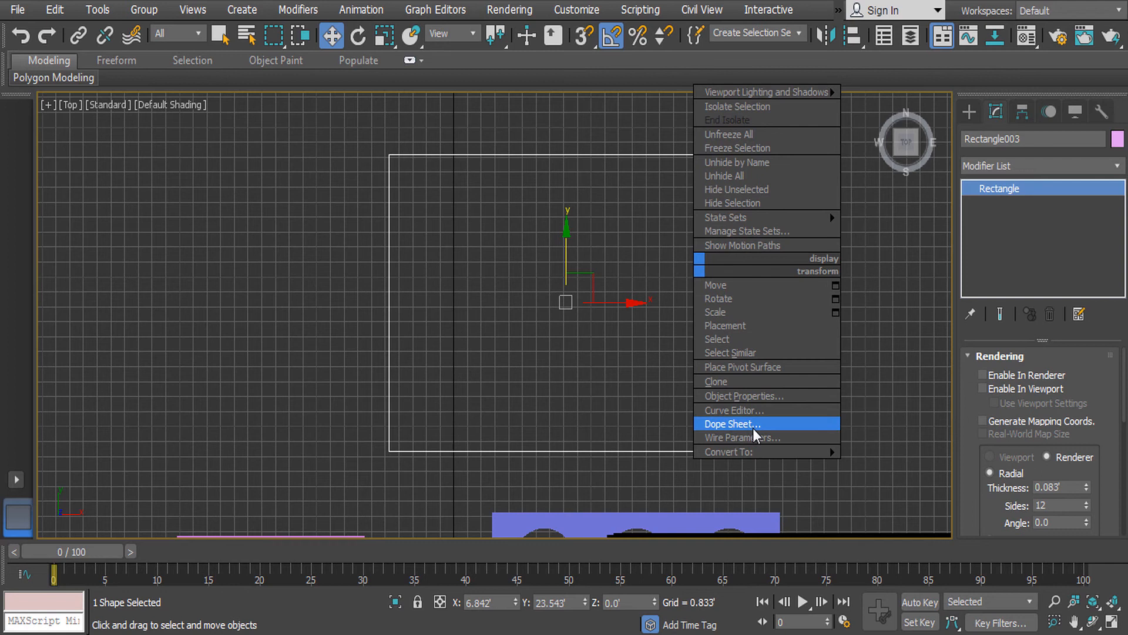
mouse_move(759, 450)
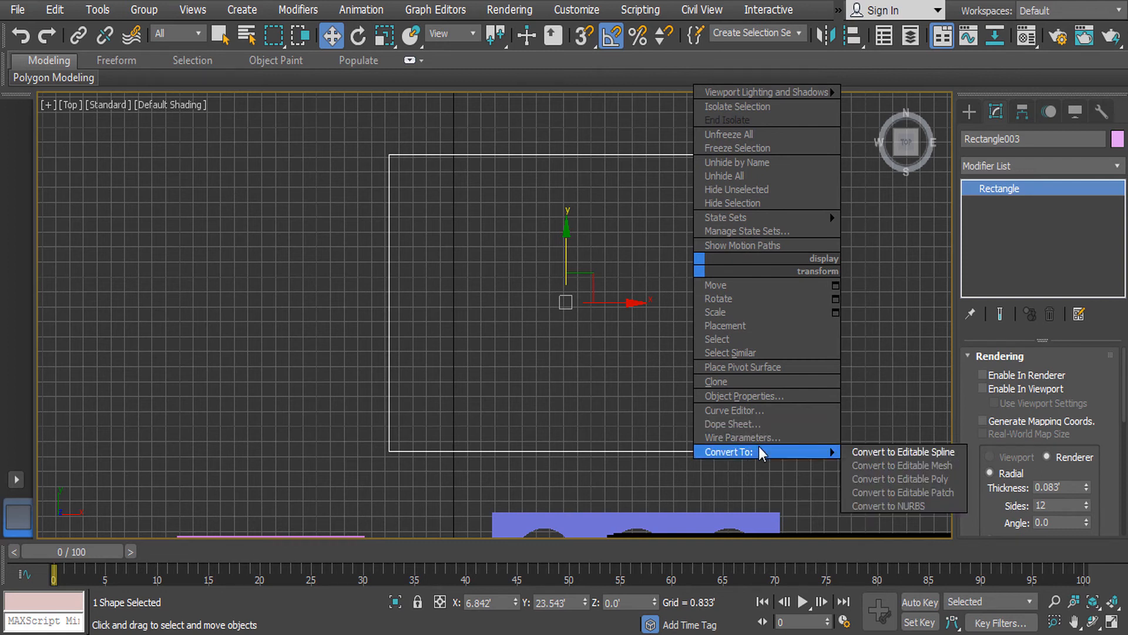
left_click(882, 452)
At Spline level, make a scaled-down copy of the outline as a tall, narrow rectangle inside it, centred at about X 6.9'.
left_click(968, 187)
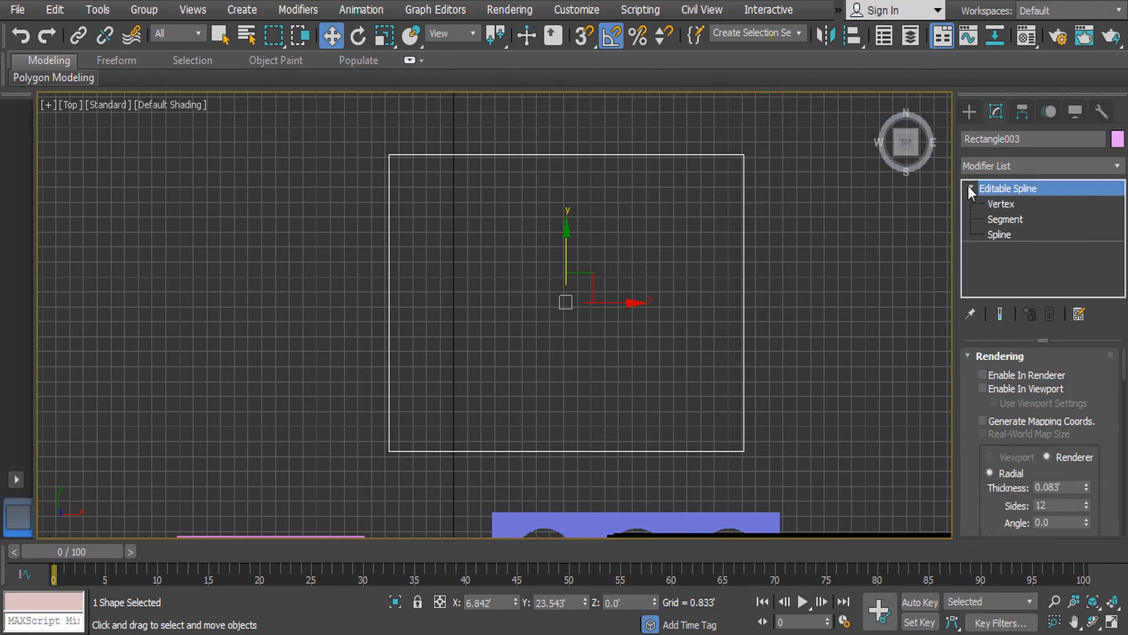
left_click(993, 234)
left_click(605, 155)
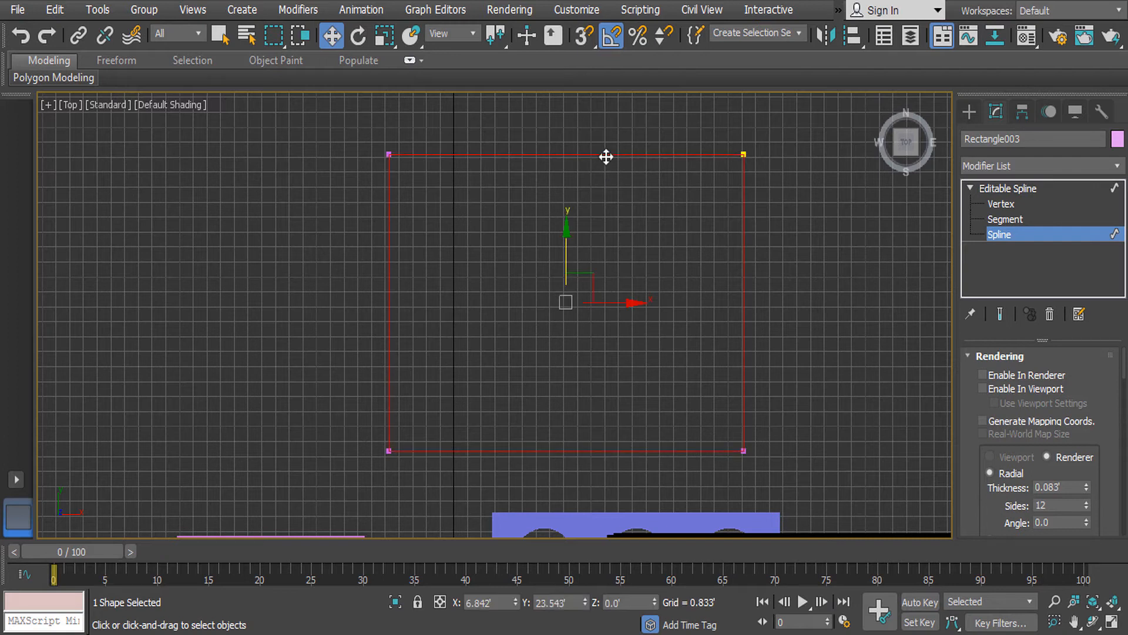
key("r")
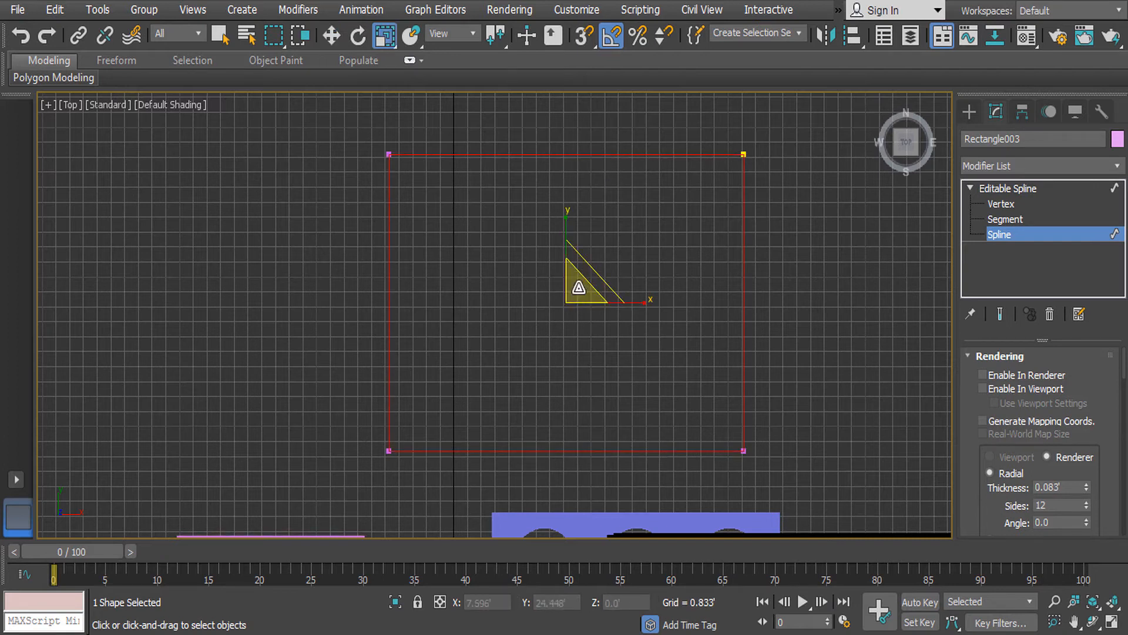
left_click_drag(533, 289, 488, 273, "shift")
key("e")
key("w")
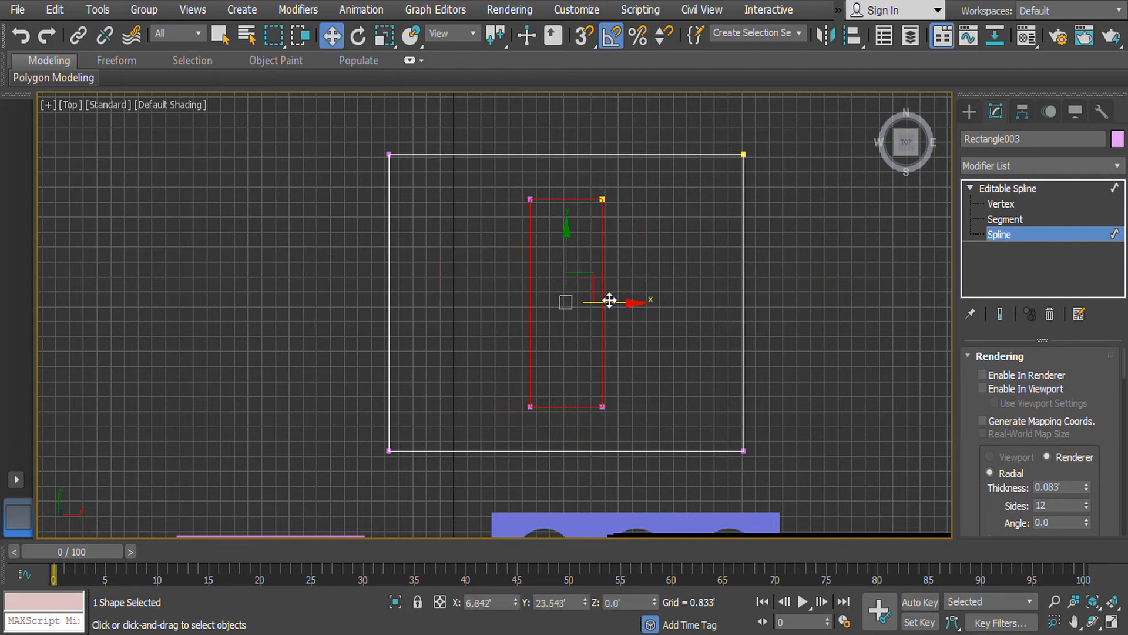
mouse_move(618, 303)
left_mouse_down()
mouse_move(559, 302)
mouse_move(635, 320)
mouse_move(618, 318)
left_mouse_up()
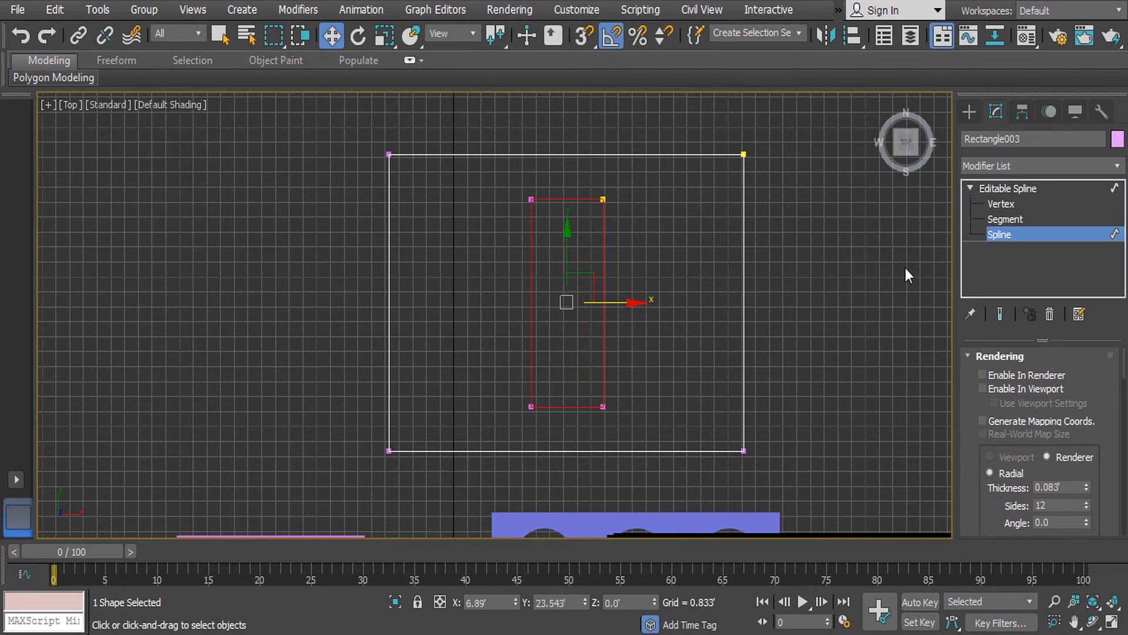
Copy the tall inner spline to its left at about X -0.3', then scale the copy shorter in Y and wider in X.
left_click_drag(636, 303, 517, 296, "shift")
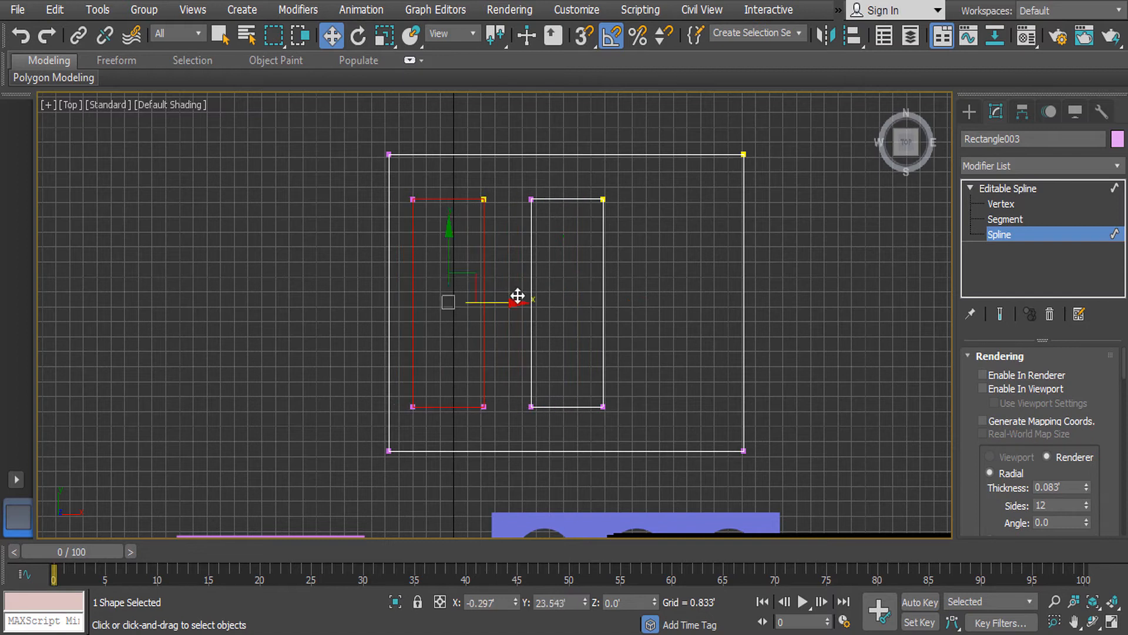
key("e")
key("r")
left_click_drag(451, 222, 463, 315)
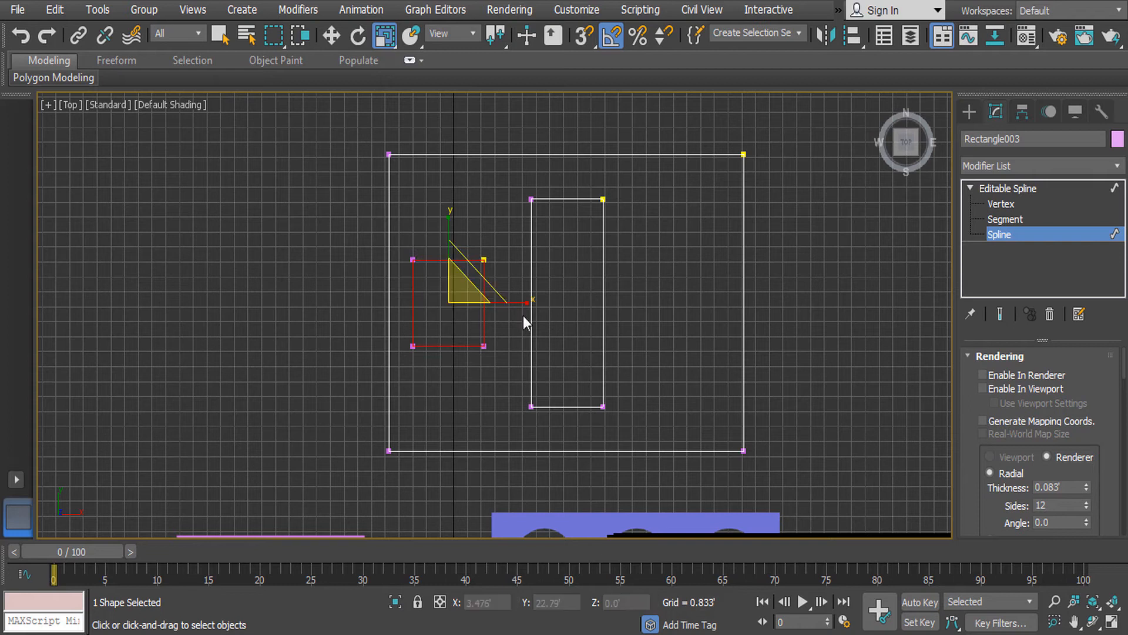
mouse_move(529, 302)
left_mouse_down()
mouse_move(544, 312)
mouse_move(530, 305)
left_mouse_up()
key("e")
key("w")
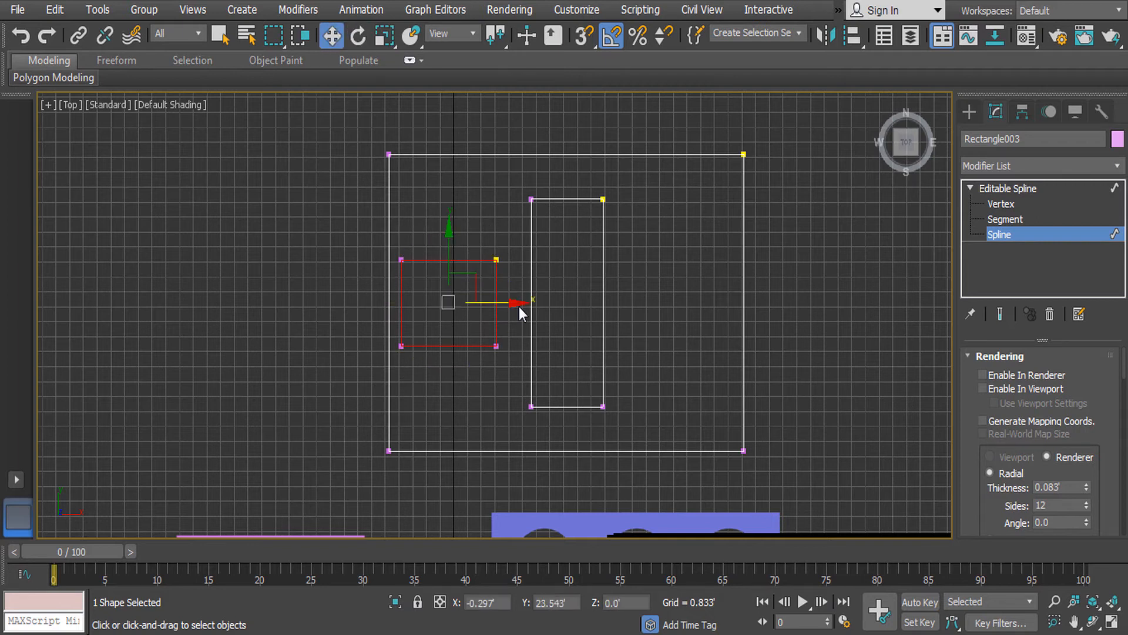
Move the short, wide inner rectangle to about X 0.3', Y 24.2', left of the tall one.
scroll(517, 307, "up", 2)
left_click_drag(486, 301, 500, 308)
left_click_drag(438, 255, 490, 235)
middle_click_drag(601, 282, 475, 300)
scroll(475, 299, "down", 2)
scroll(475, 297, "up", 2)
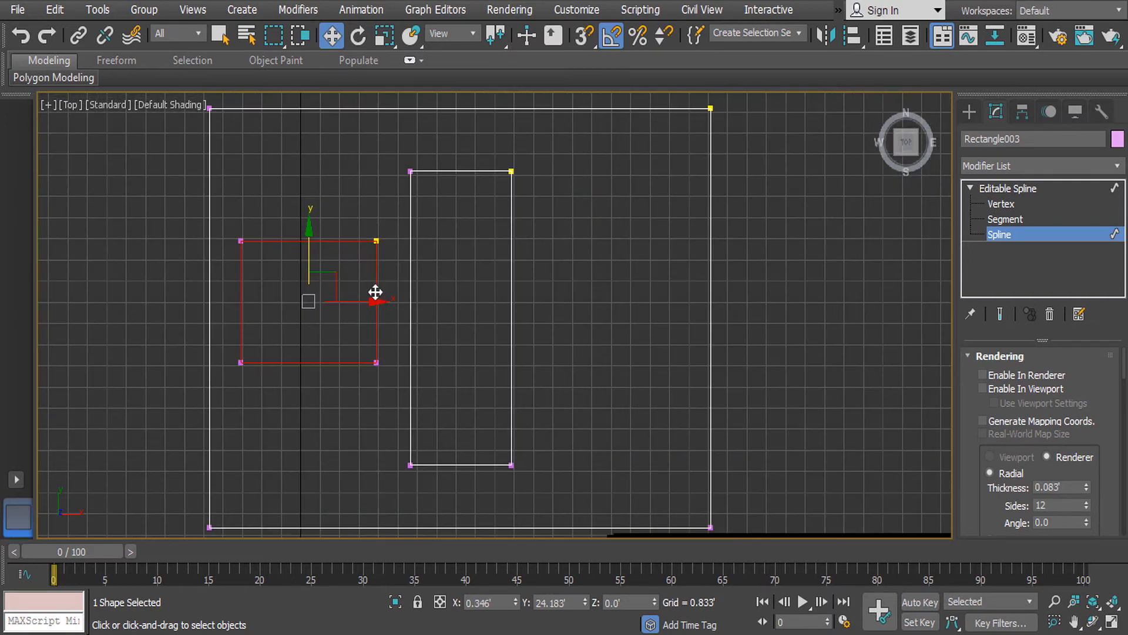
Copy the short inner rectangle along X to the other side of the tall one, at about X 13.6'.
mouse_move(378, 300)
left_mouse_down("shift")
mouse_move(618, 335)
mouse_move(685, 358)
left_mouse_up("shift")
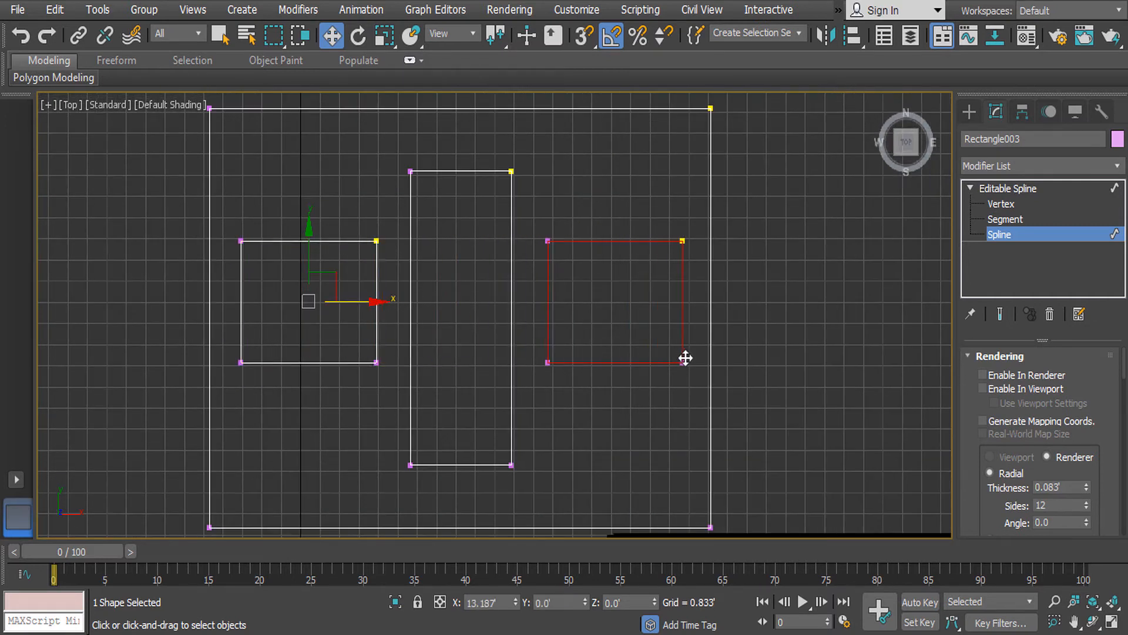
scroll(685, 358, "down", 3)
scroll(690, 383, "up", 2)
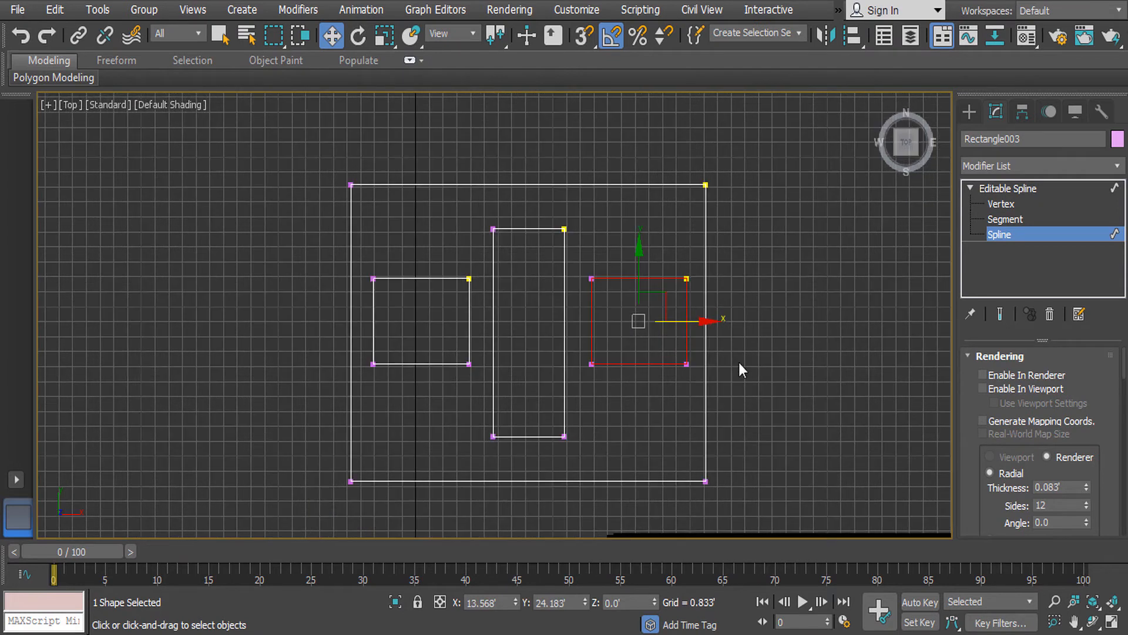
Extrude the outline with its three inner rectangles by 0.667'.
left_click(1009, 188)
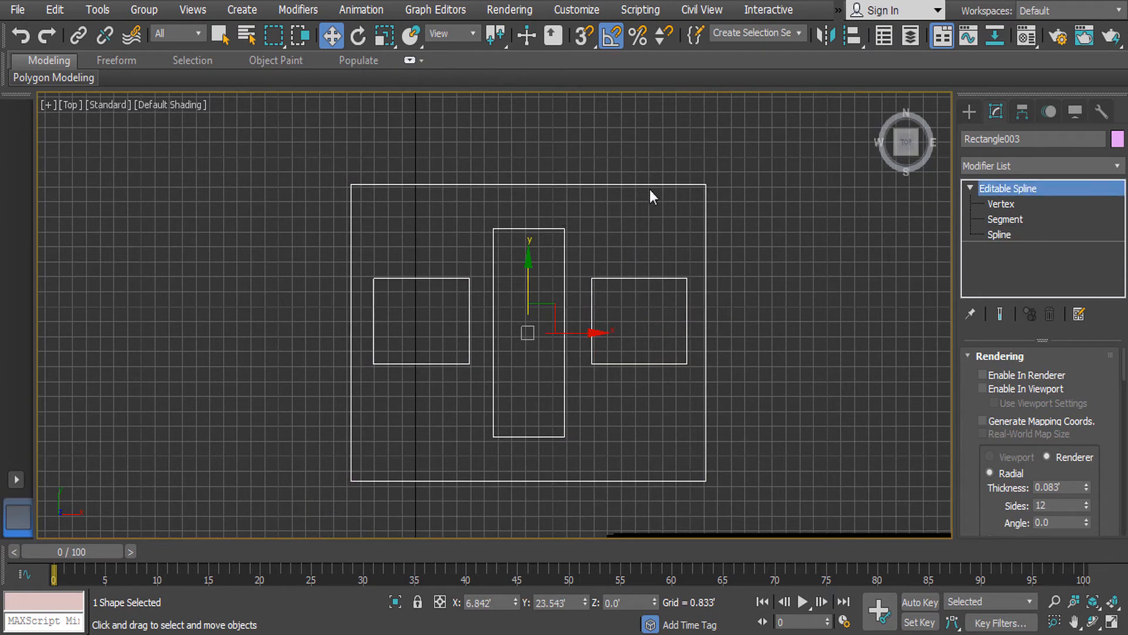
left_click(1011, 165)
scroll(1010, 165, "down", 2)
key("e")
left_click(1009, 259)
middle_click_drag(737, 329, 635, 294)
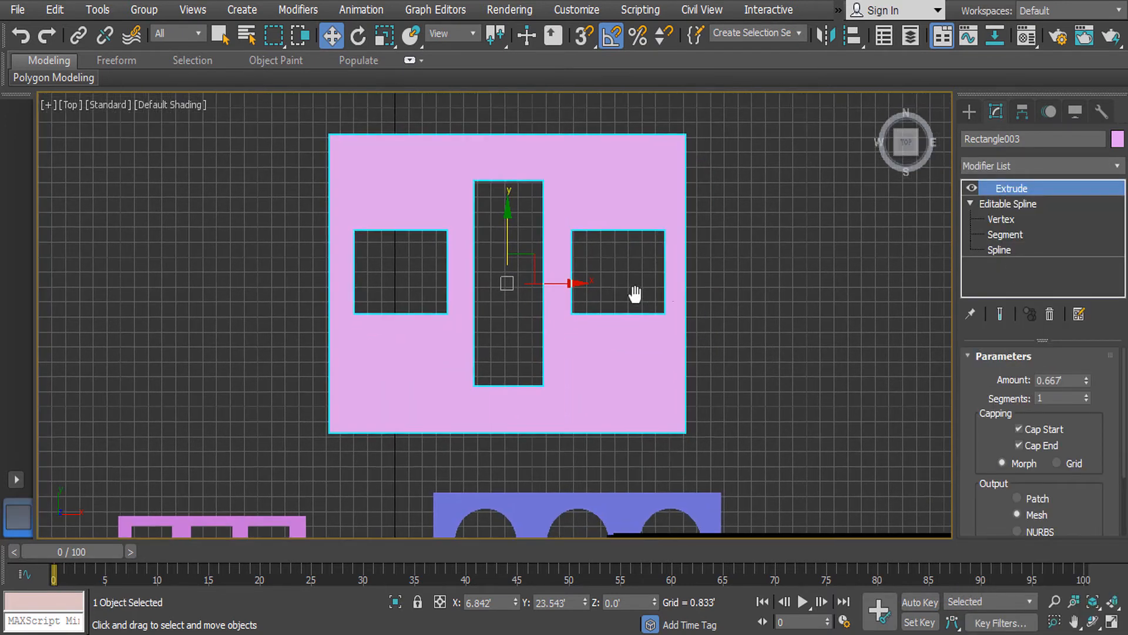
At Vertex level, move all four vertices of the tall inner rectangle down in Y until its base nears the outline's lower edge.
left_click(1027, 221)
left_click_drag(549, 398, 560, 410)
key("e")
key("w")
left_click_drag(546, 321, 550, 353)
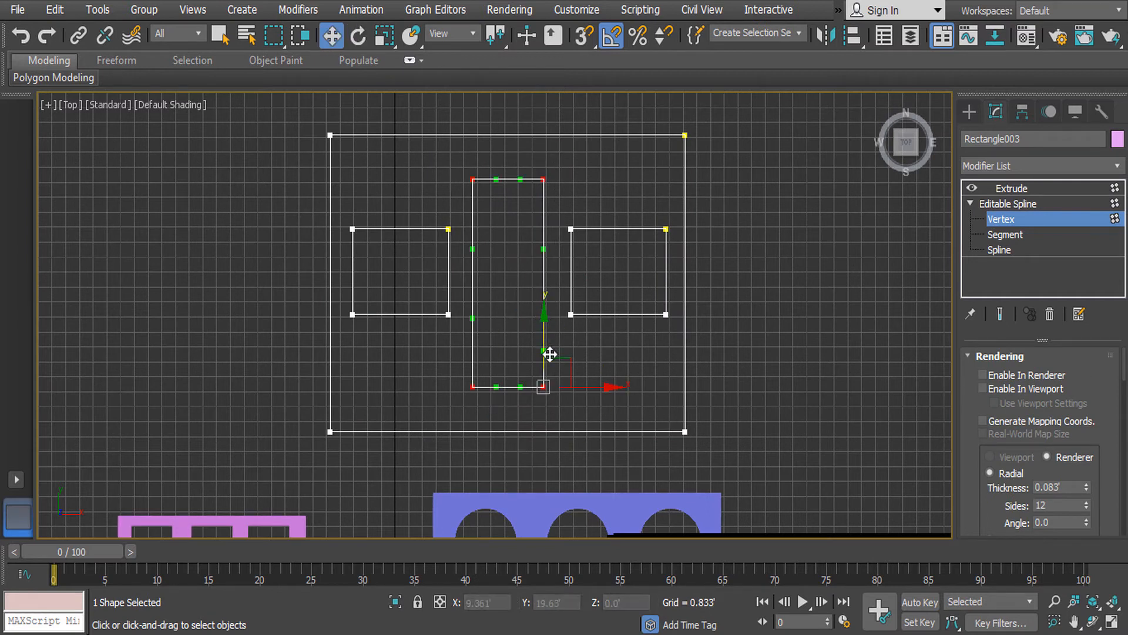
key("e")
key("w")
left_click_drag(545, 334, 546, 354)
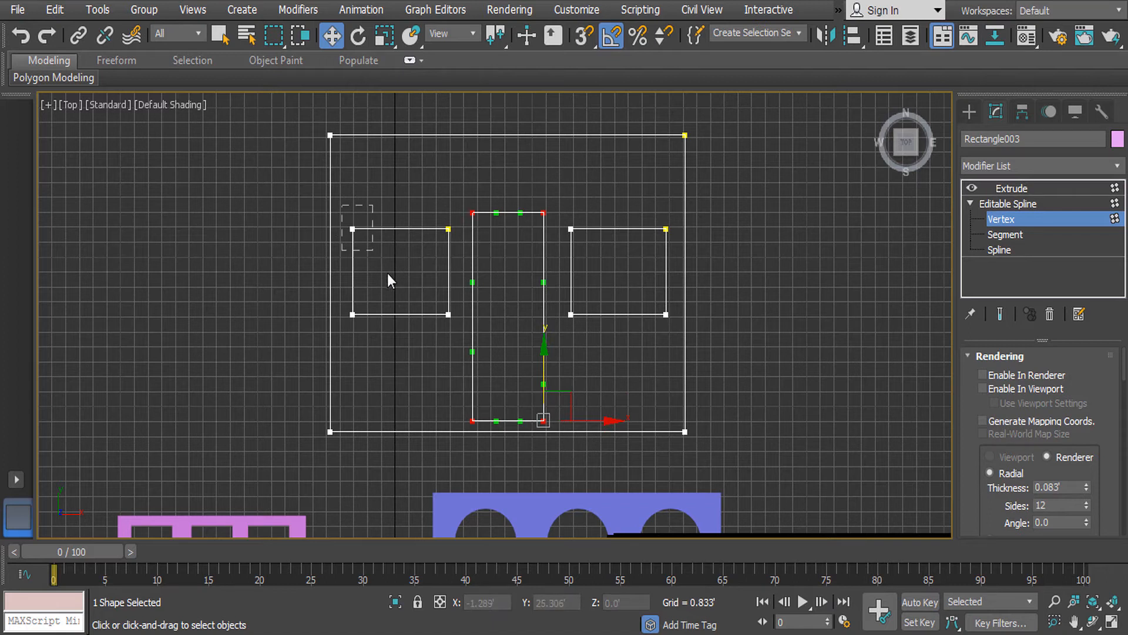
left_click_drag(440, 344, 457, 350)
key("e")
key("w")
mouse_move(449, 249)
left_mouse_down()
mouse_move(449, 239)
mouse_move(454, 271)
left_mouse_up()
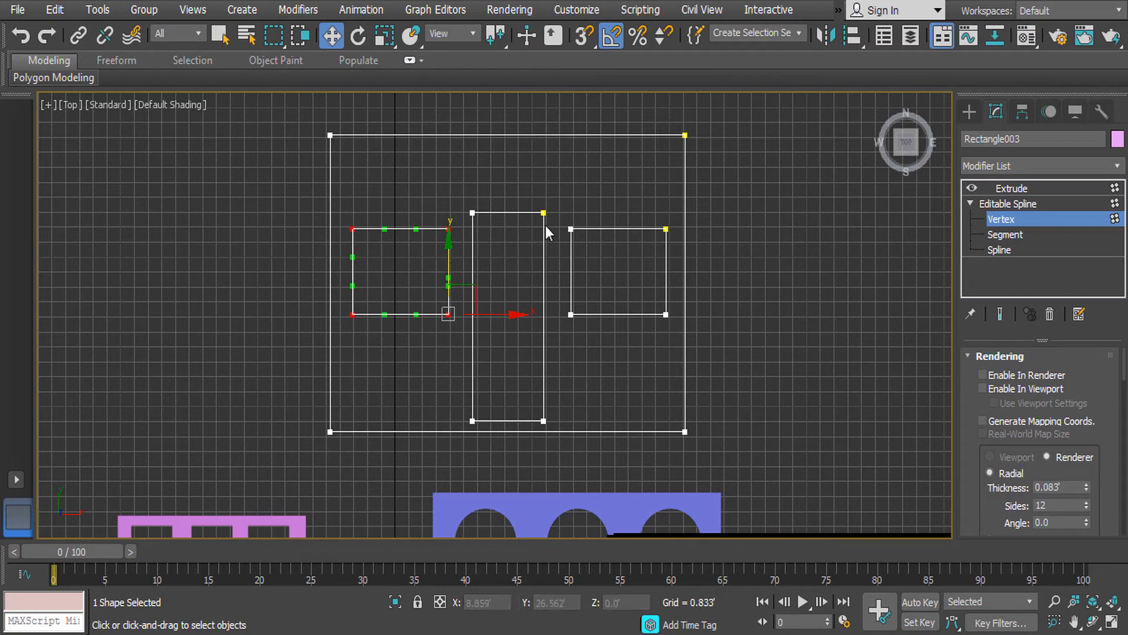
Select the vertices of both short inner rectangles and move them down together by about 0.5' in Y.
left_click_drag(556, 206, 672, 338)
key("e")
key("w")
left_click_drag(665, 250, 662, 282)
key("ctrl+z")
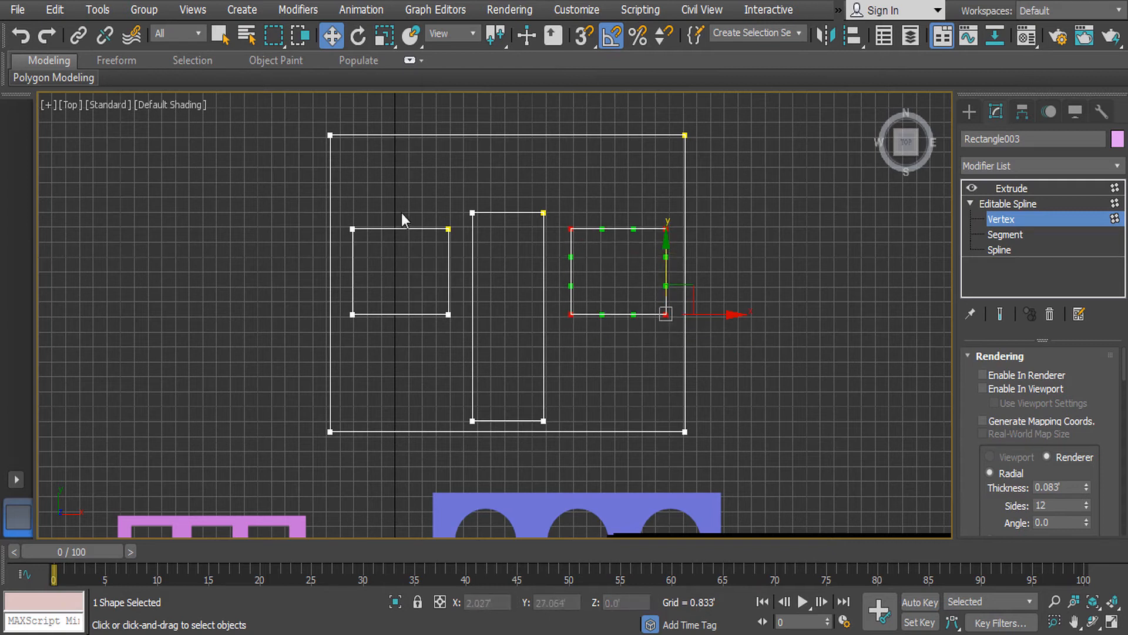
left_click_drag(344, 202, 461, 357)
left_click_drag(346, 207, 469, 319)
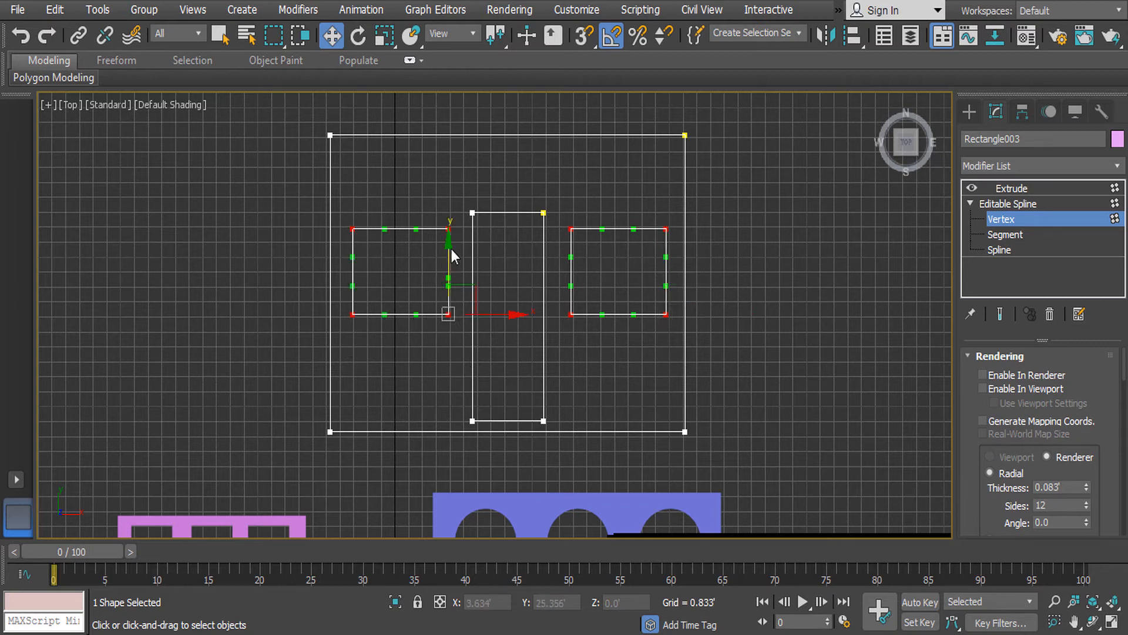
mouse_move(448, 253)
left_mouse_down()
mouse_move(450, 285)
mouse_move(446, 270)
left_mouse_up()
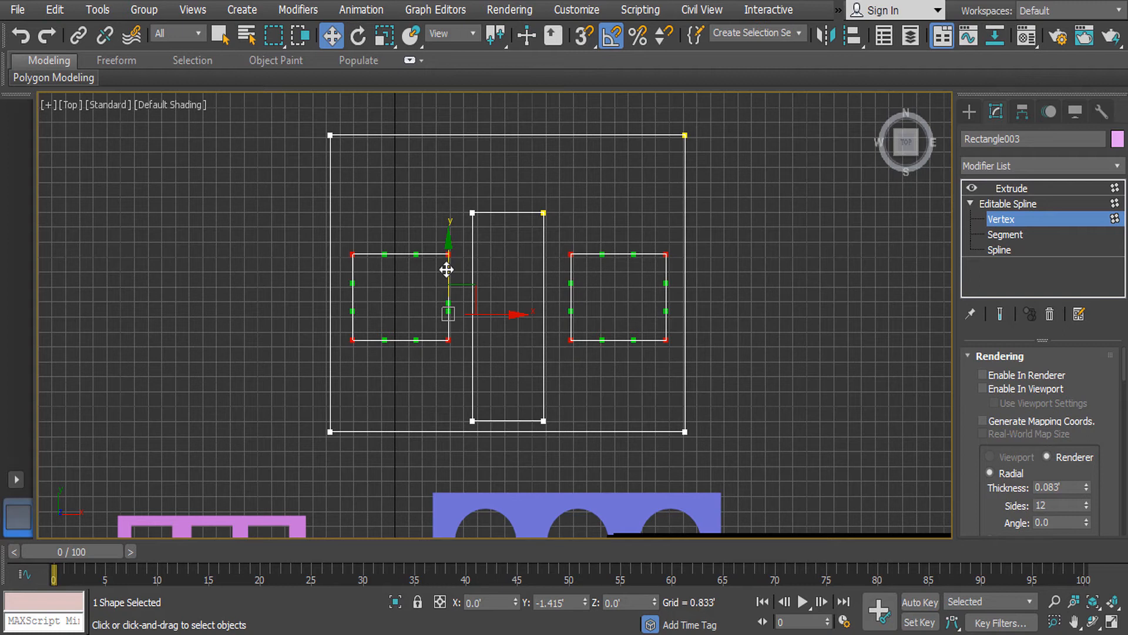
left_click_drag(446, 269, 453, 248)
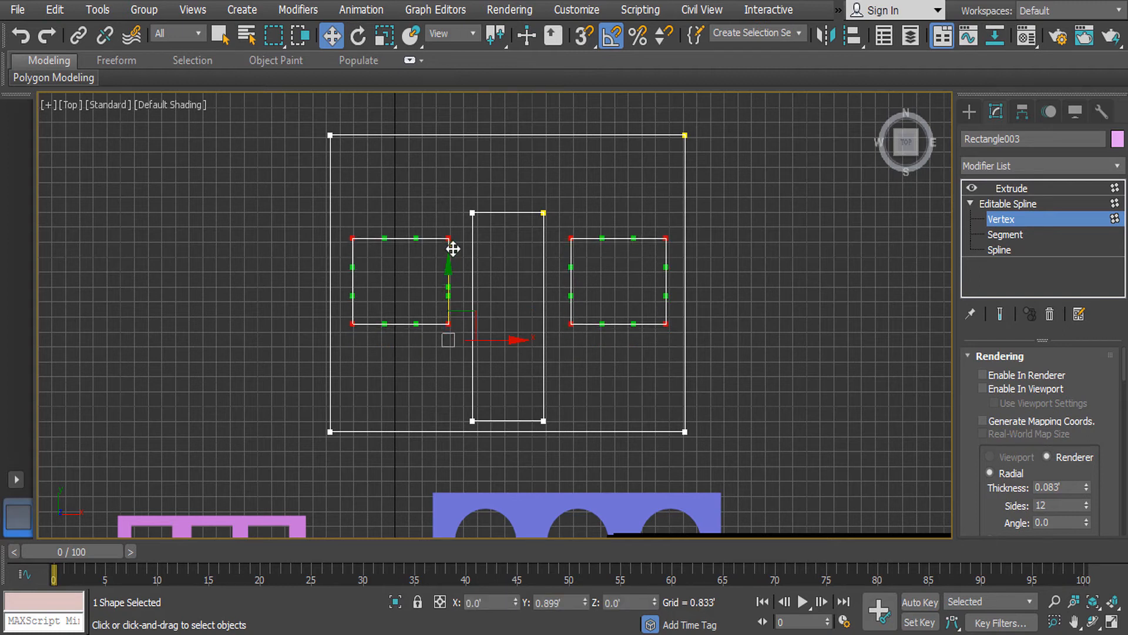
left_click_drag(453, 248, 453, 246)
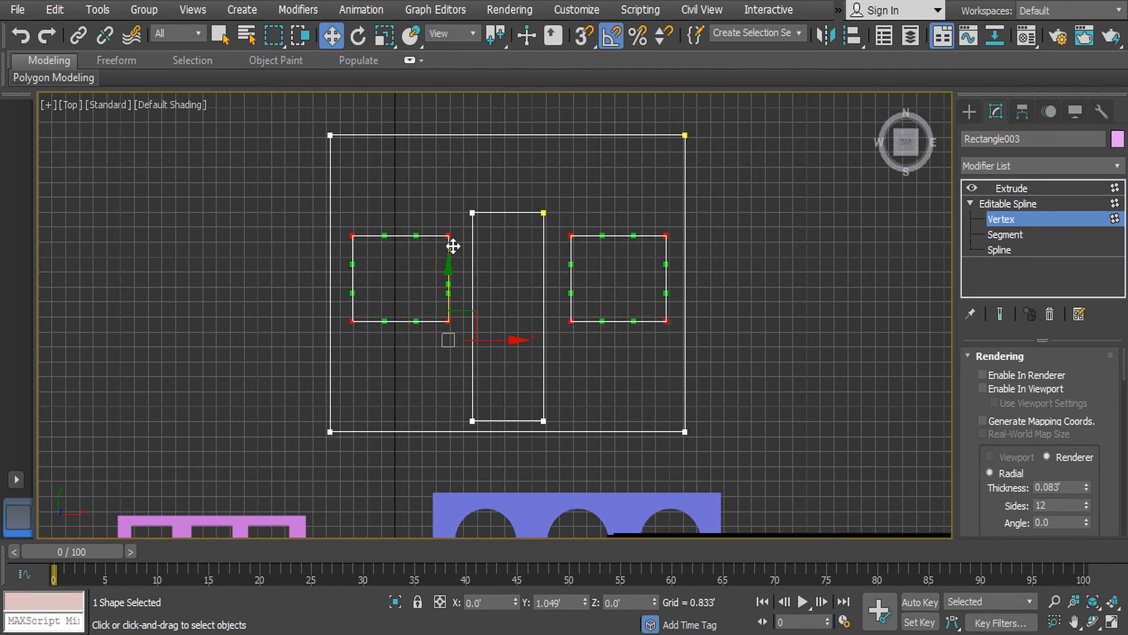
left_click_drag(453, 246, 453, 248)
Return to the Extrude level of the edited panel and restore the top view framed around it.
middle_click_drag(646, 287, 597, 256, "alt")
left_click(1028, 187)
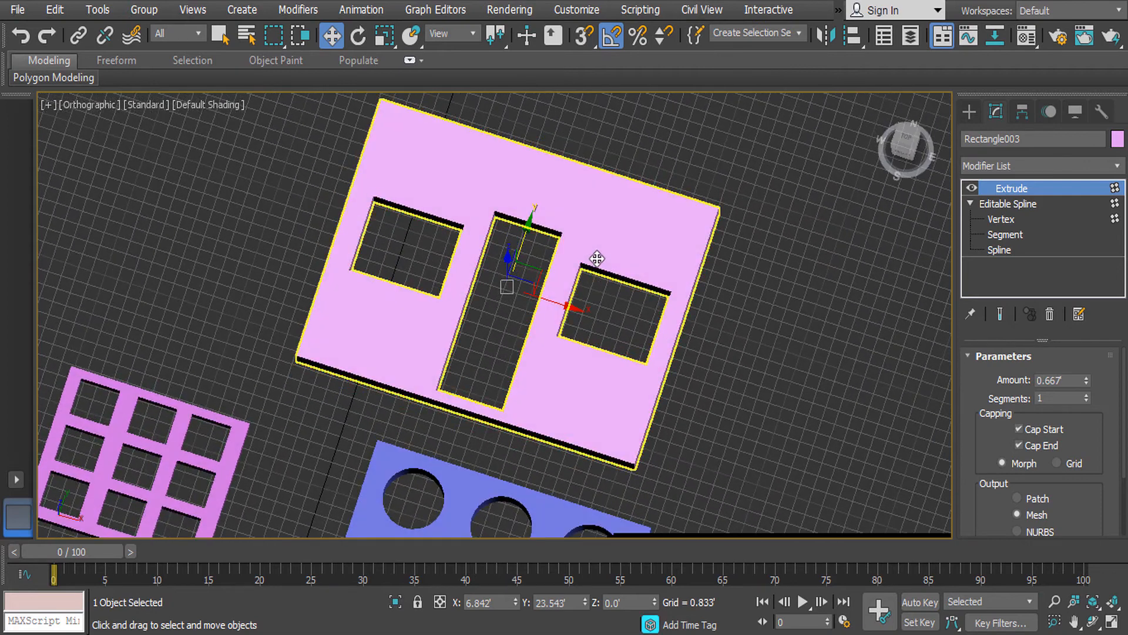
key("t")
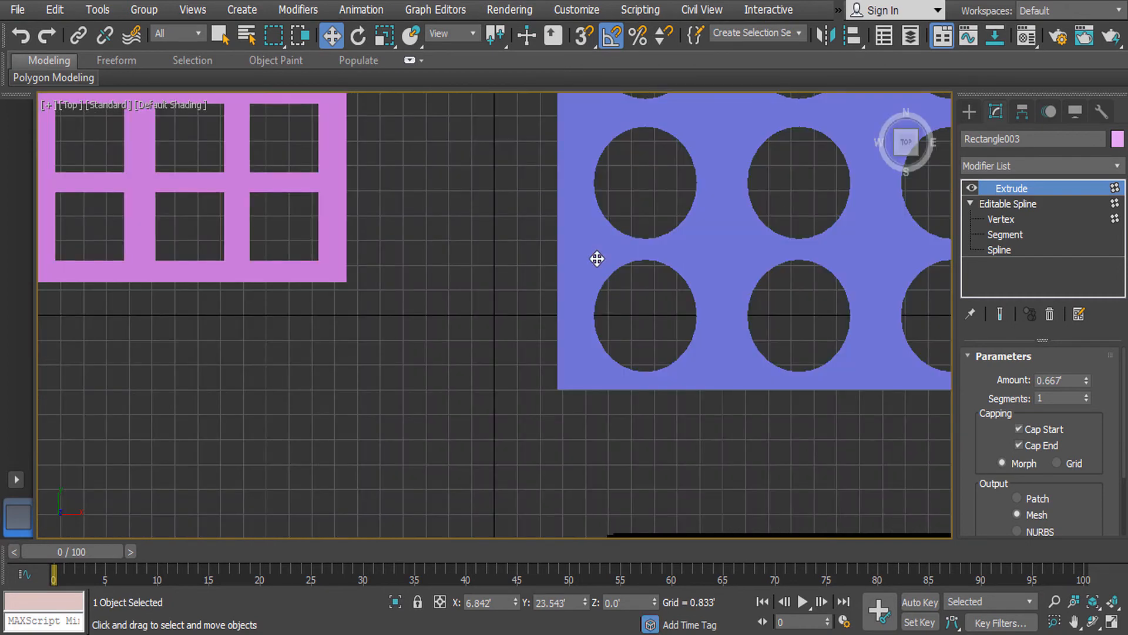
key("z")
middle_click_drag(597, 268, 597, 289)
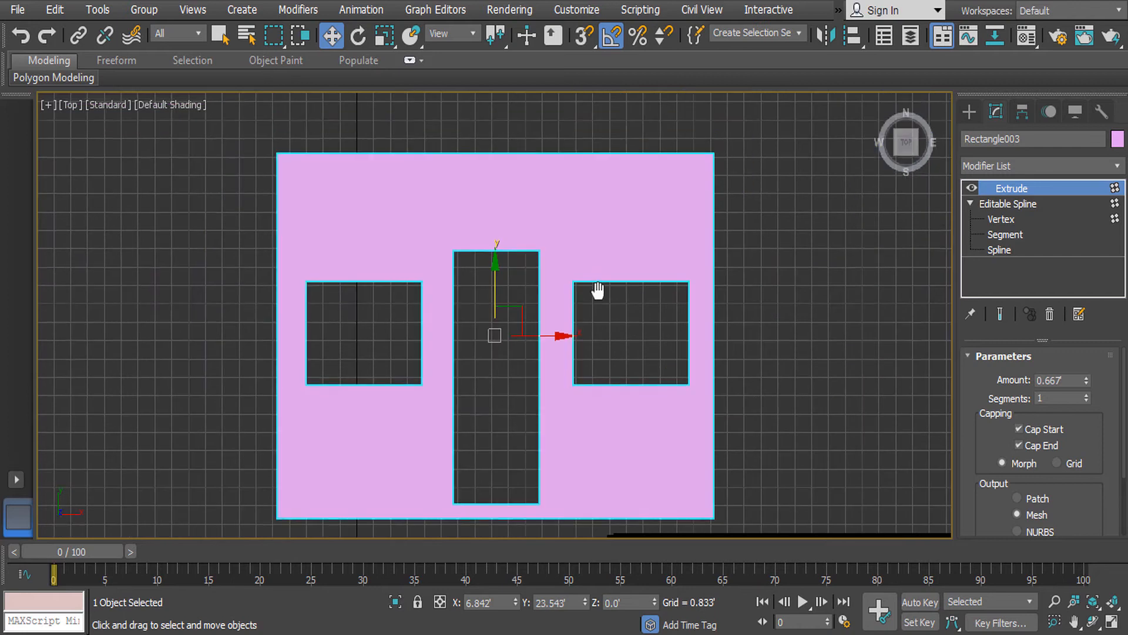
scroll(598, 289, "down", 3)
scroll(784, 291, "up", 1)
left_click(478, 276)
left_click(480, 276)
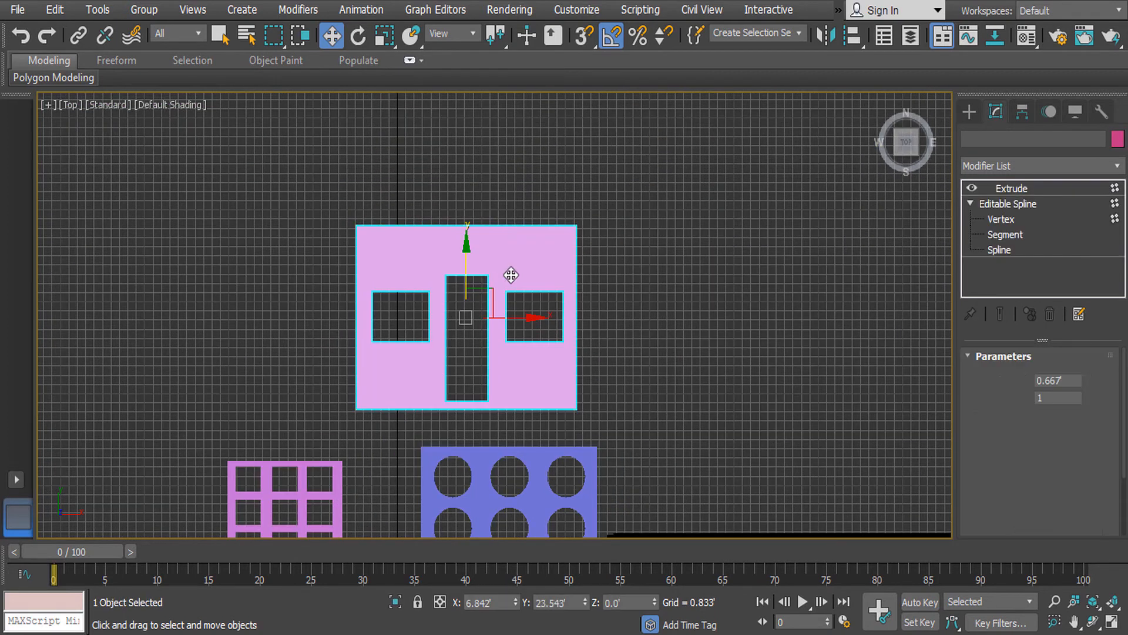
Draw a new large rectangle spline in the empty space beside the third panel, centred at about X 35.7', Y 21.7'.
left_click(971, 112)
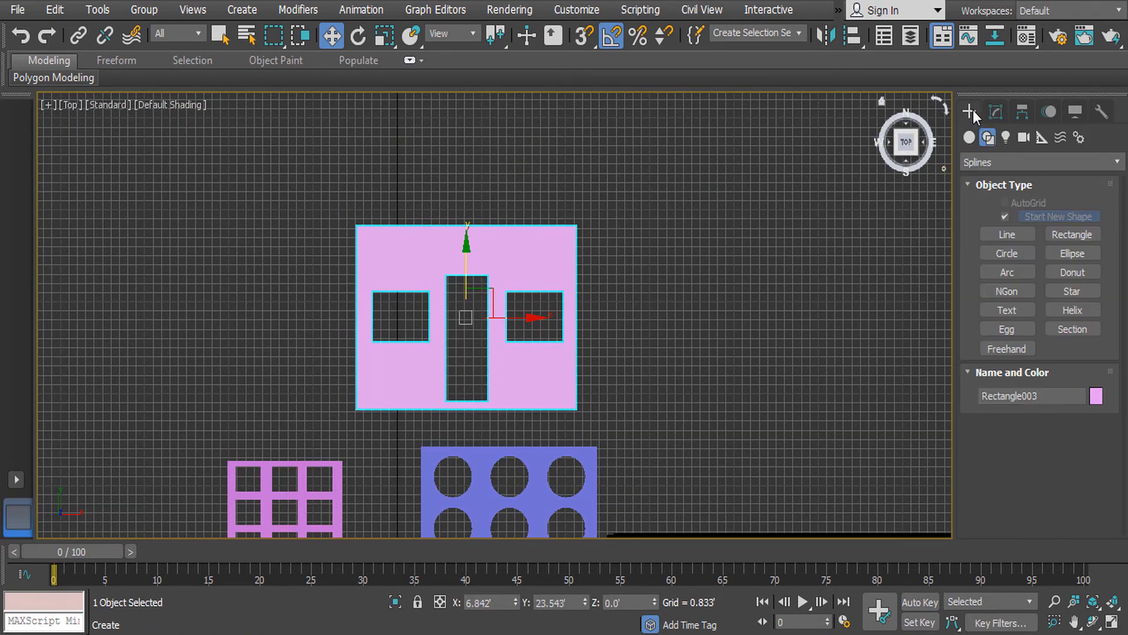
left_click(1057, 234)
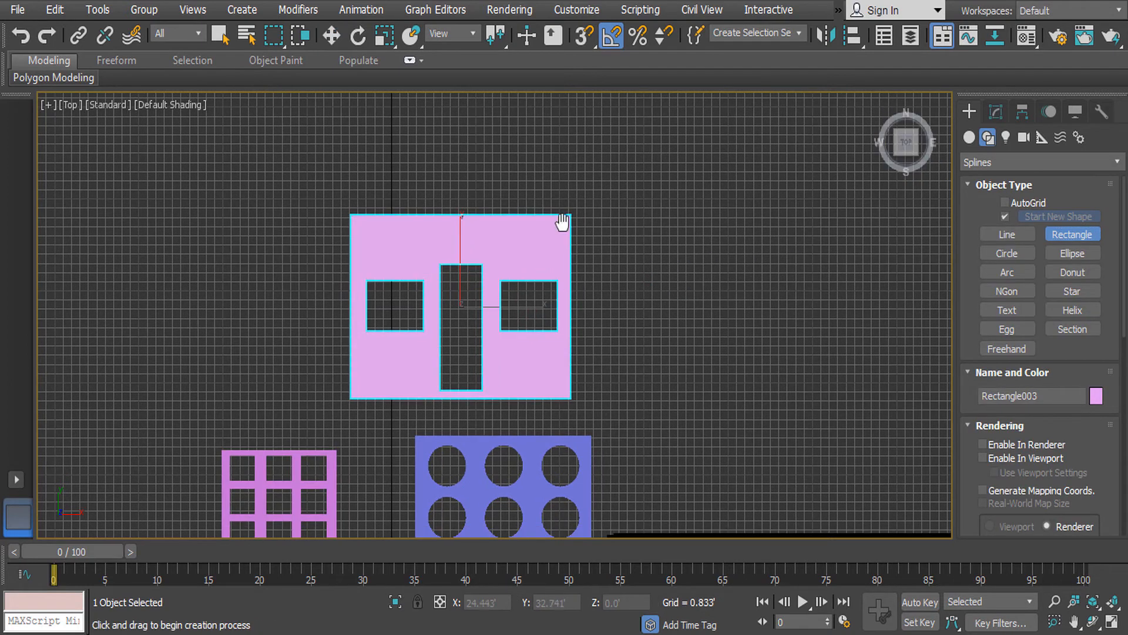
middle_click_drag(563, 223, 410, 212)
left_click_drag(410, 211, 632, 424)
key("e")
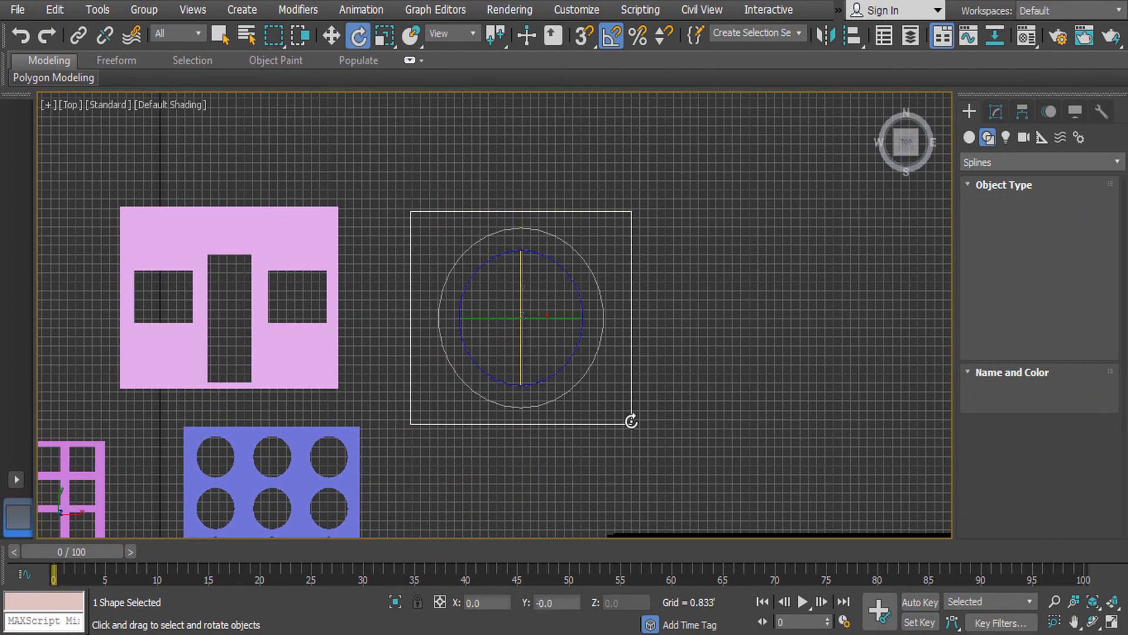
key("w")
left_click(1072, 291)
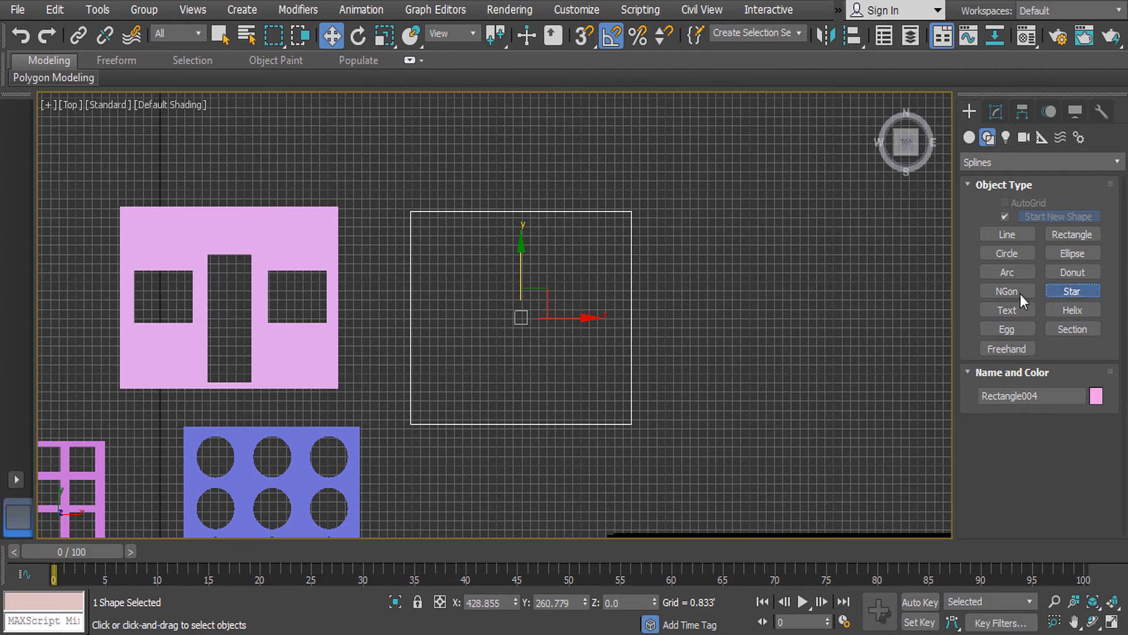
left_click_drag(503, 284, 521, 315)
scroll(525, 319, "up", 2)
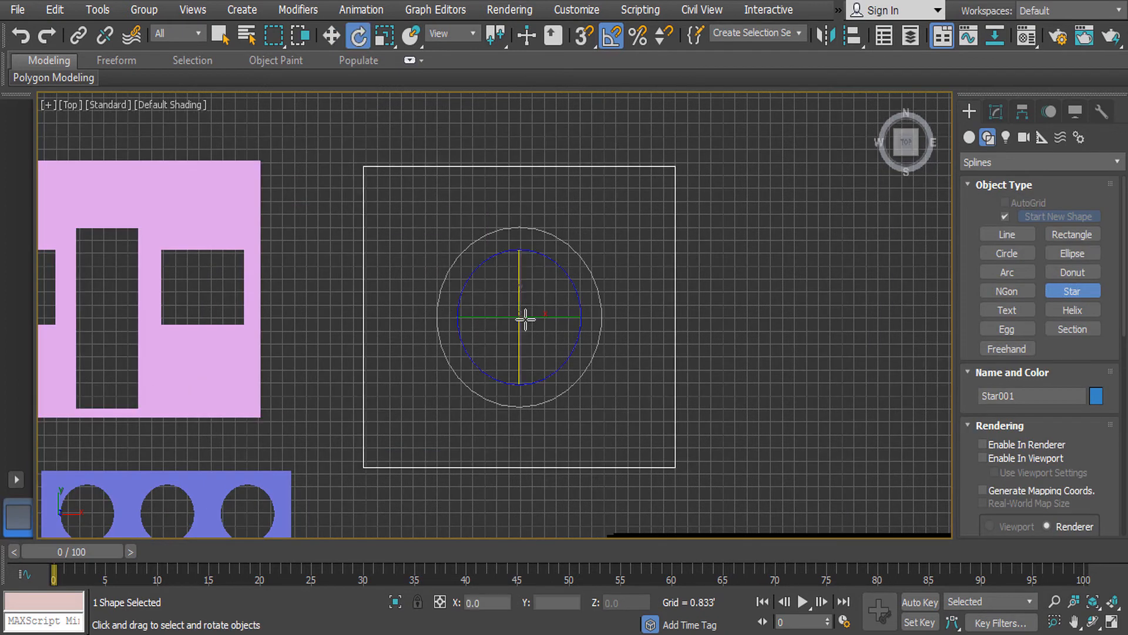
right_click(525, 319)
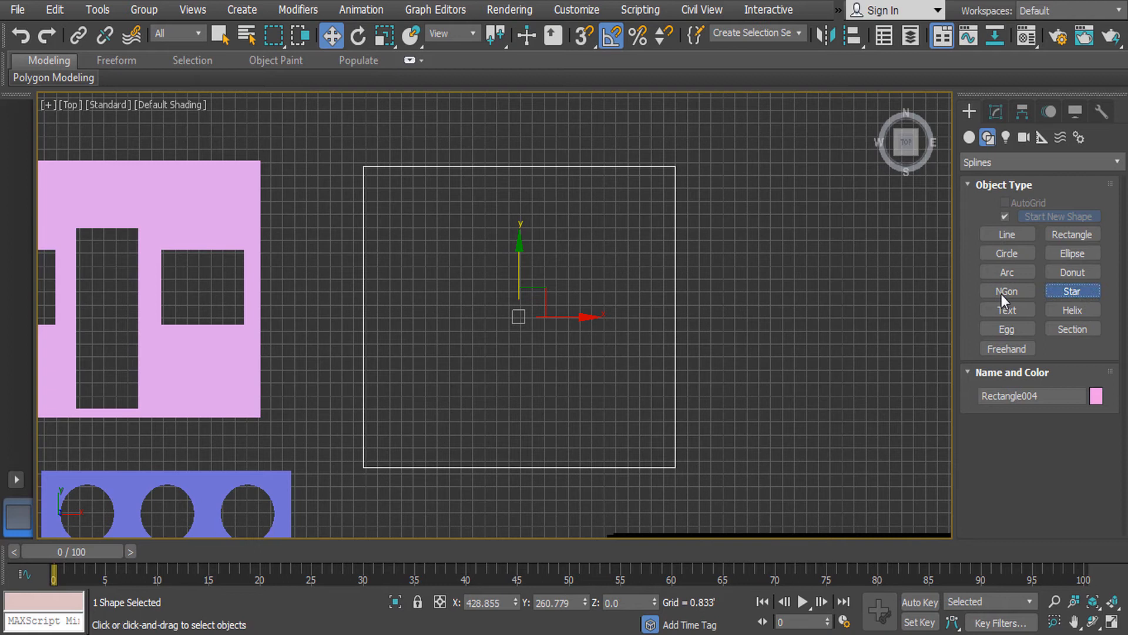
left_click(1072, 291)
left_click_drag(503, 263, 530, 304)
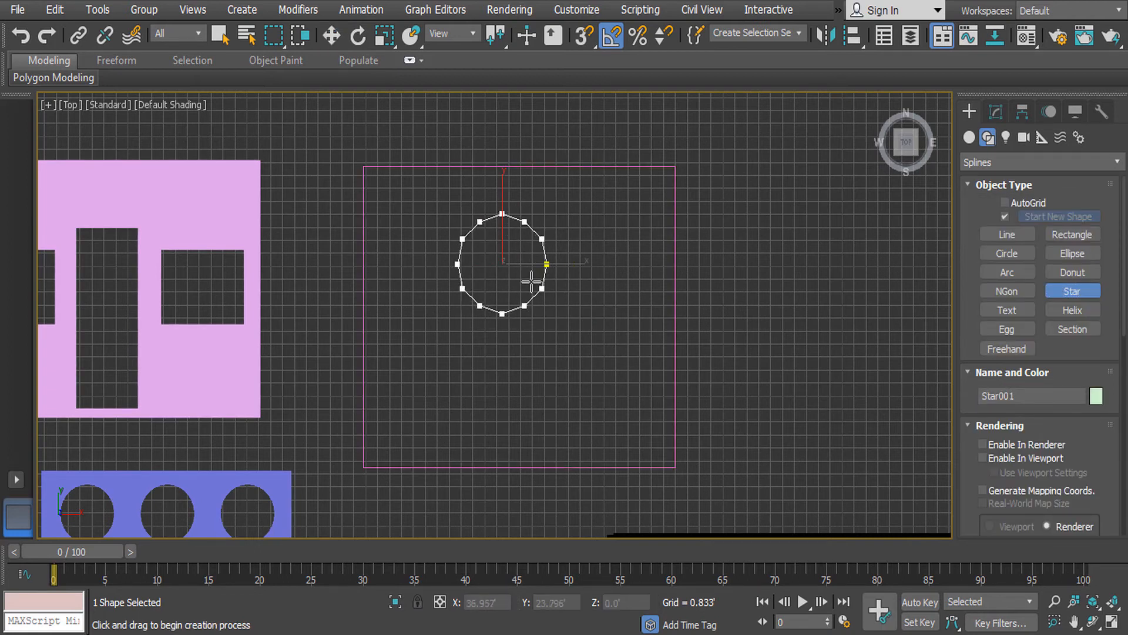
right_click(517, 275)
key("e")
key("w")
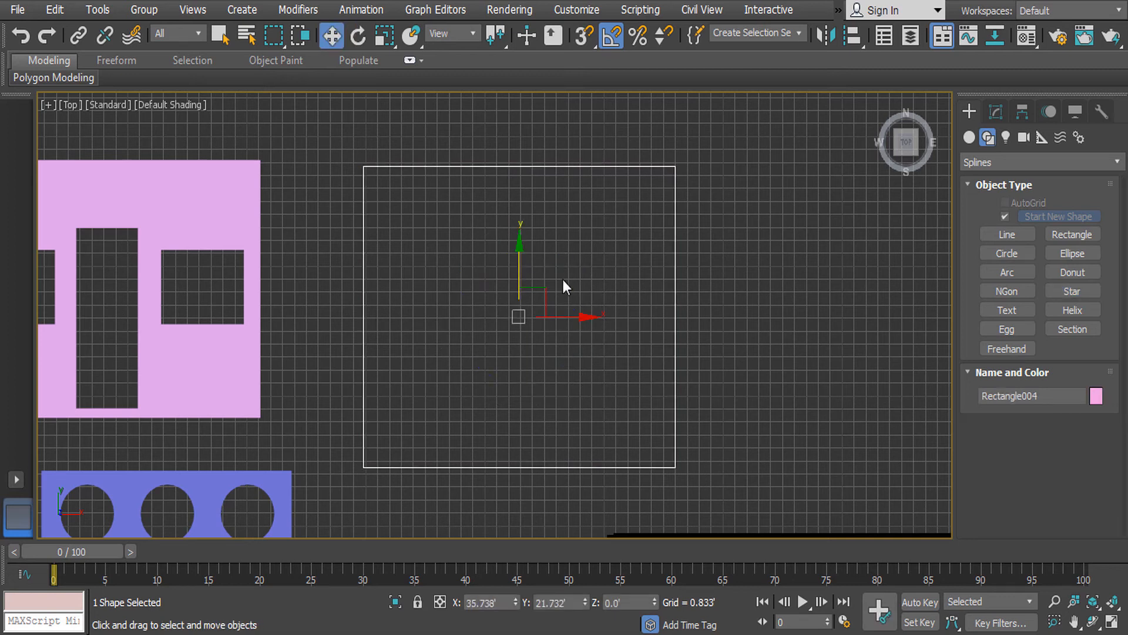
Draw a small six-pointed star inside the new rectangle's upper-left corner and move it to about X 29.6', Y 27.5'.
left_click(1067, 292)
left_click_drag(433, 245, 453, 273)
left_click(449, 254)
key("e")
key("w")
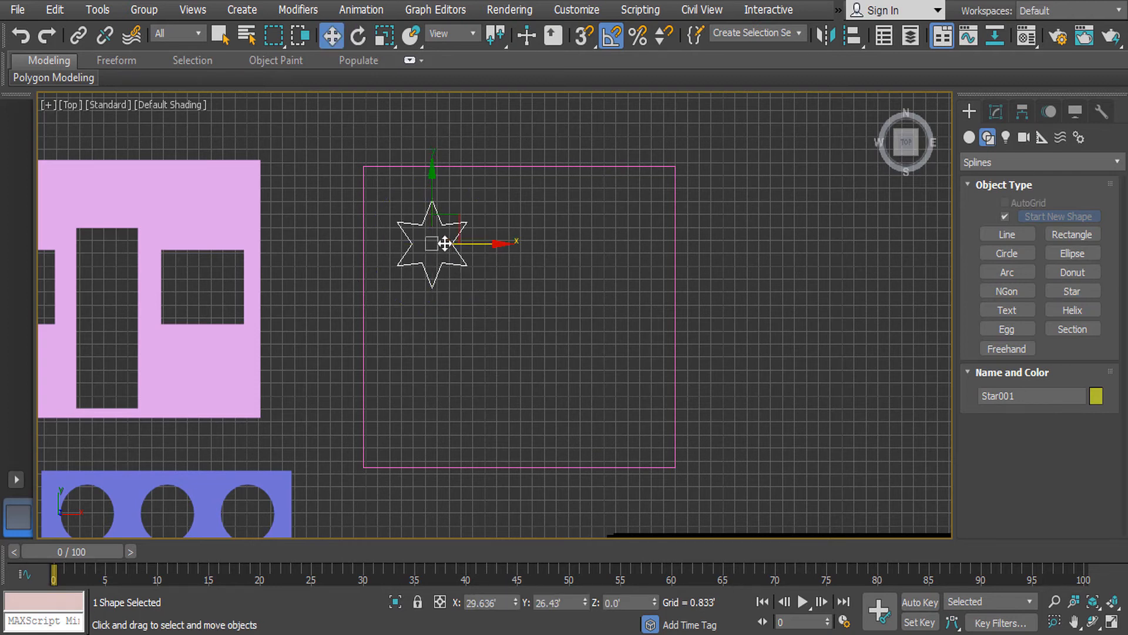
left_click_drag(433, 175, 433, 160)
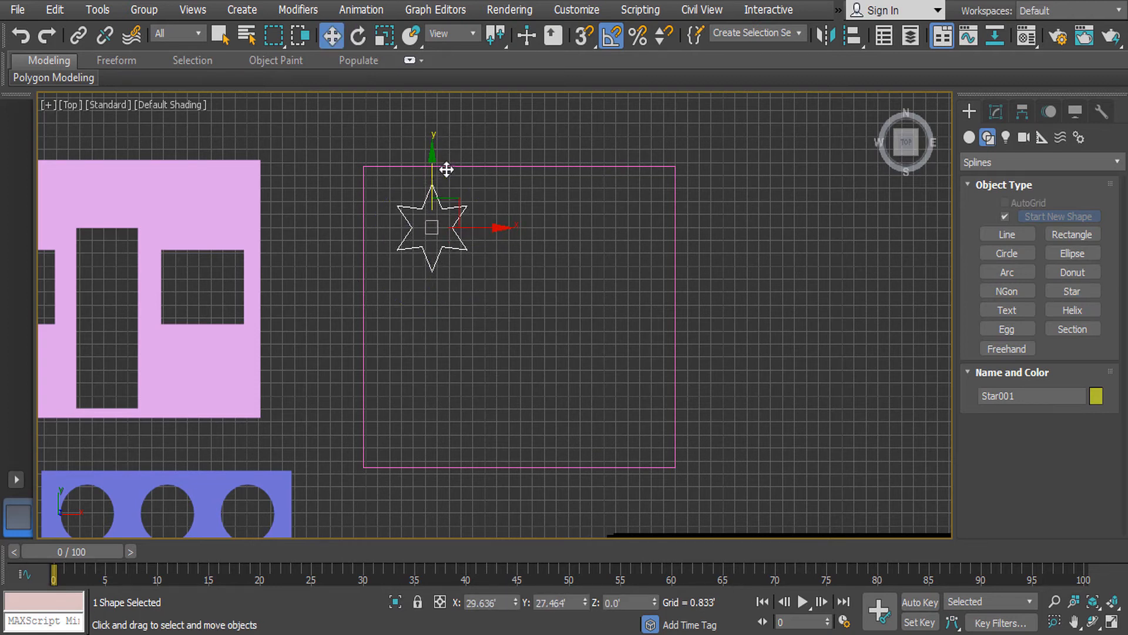
Convert the rectangle surrounding the star to an editable spline.
left_click(478, 167)
left_click(1002, 120)
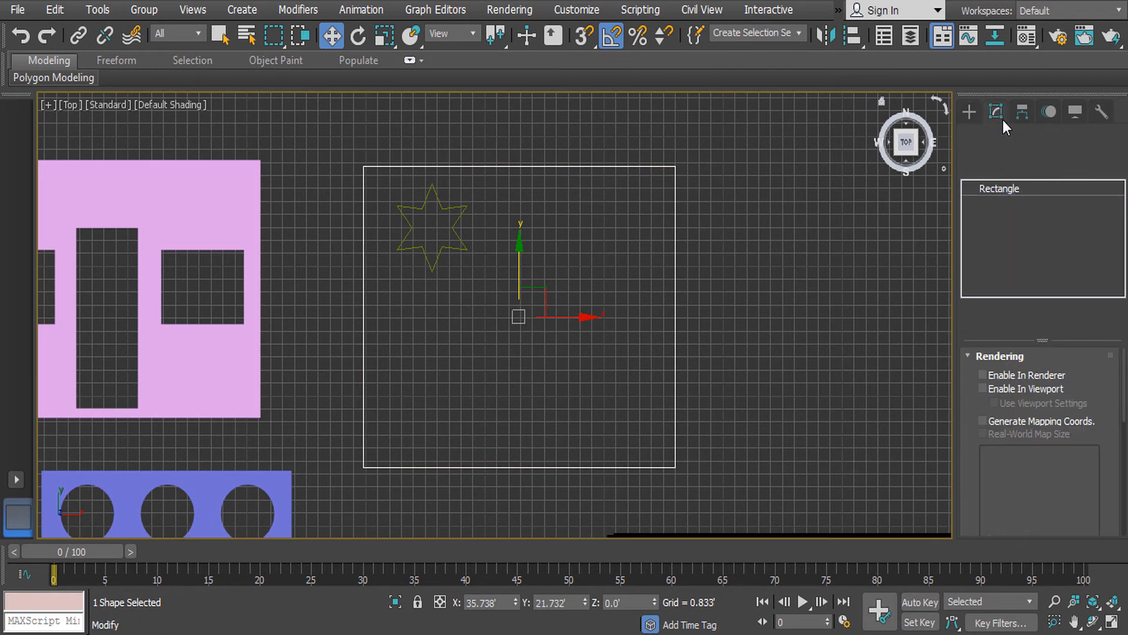
right_click(553, 222)
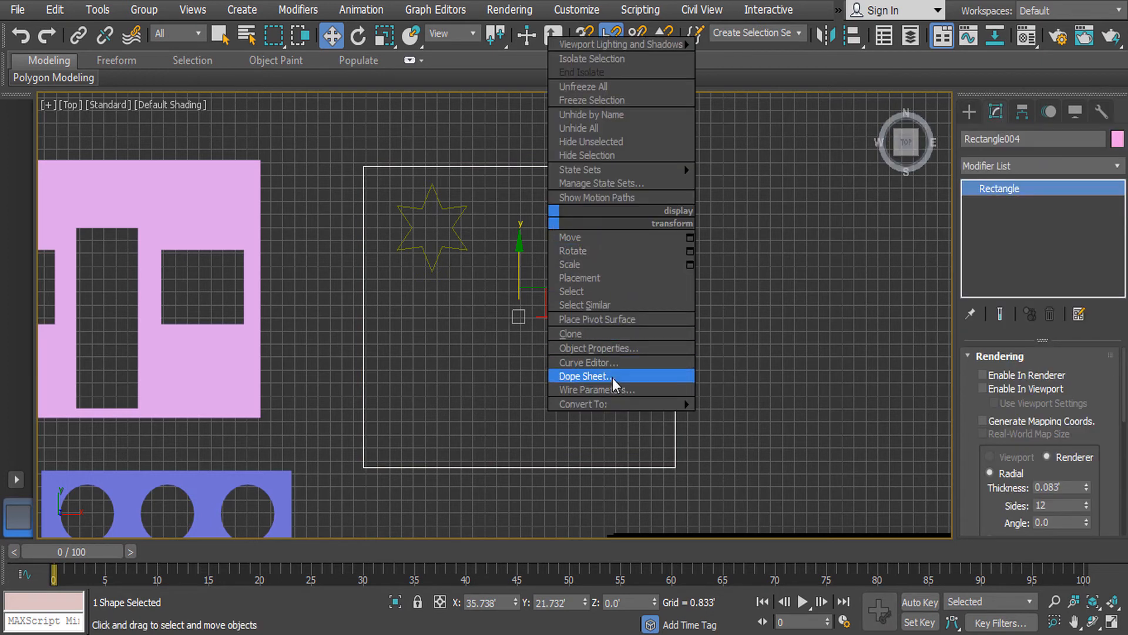
mouse_move(676, 404)
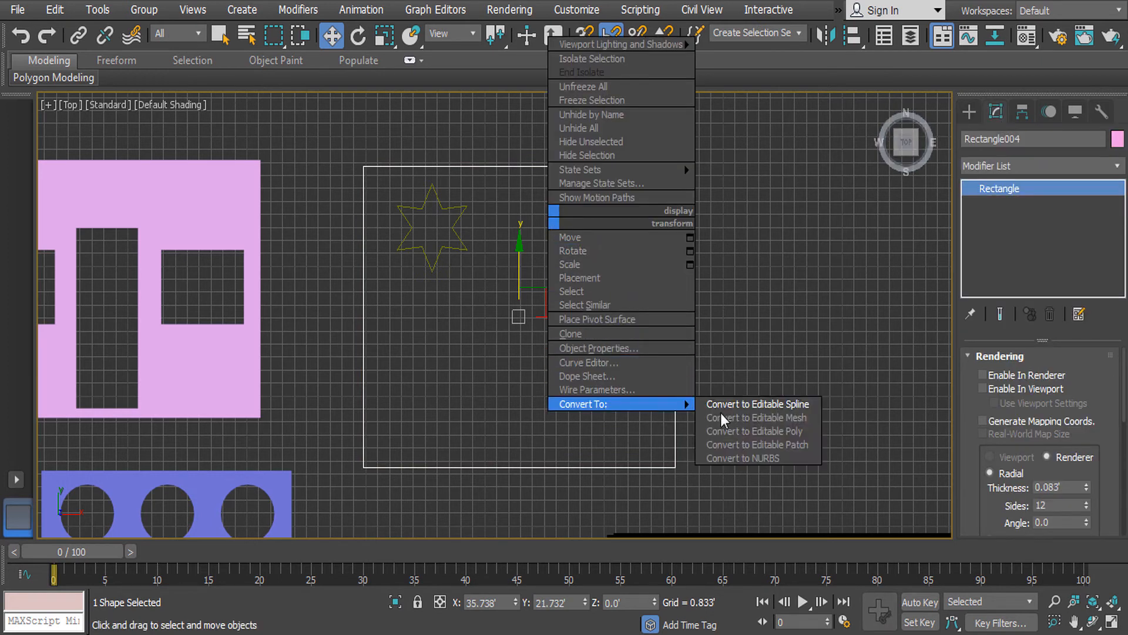
left_click(758, 406)
right_click(471, 251)
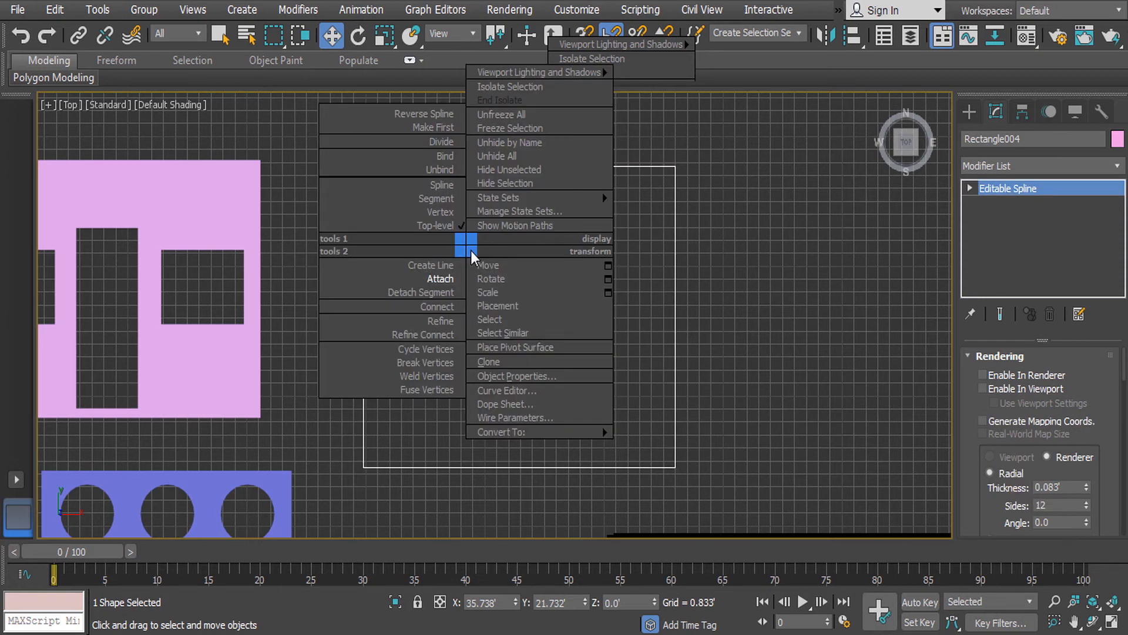
left_click(429, 281)
key("e")
key("w")
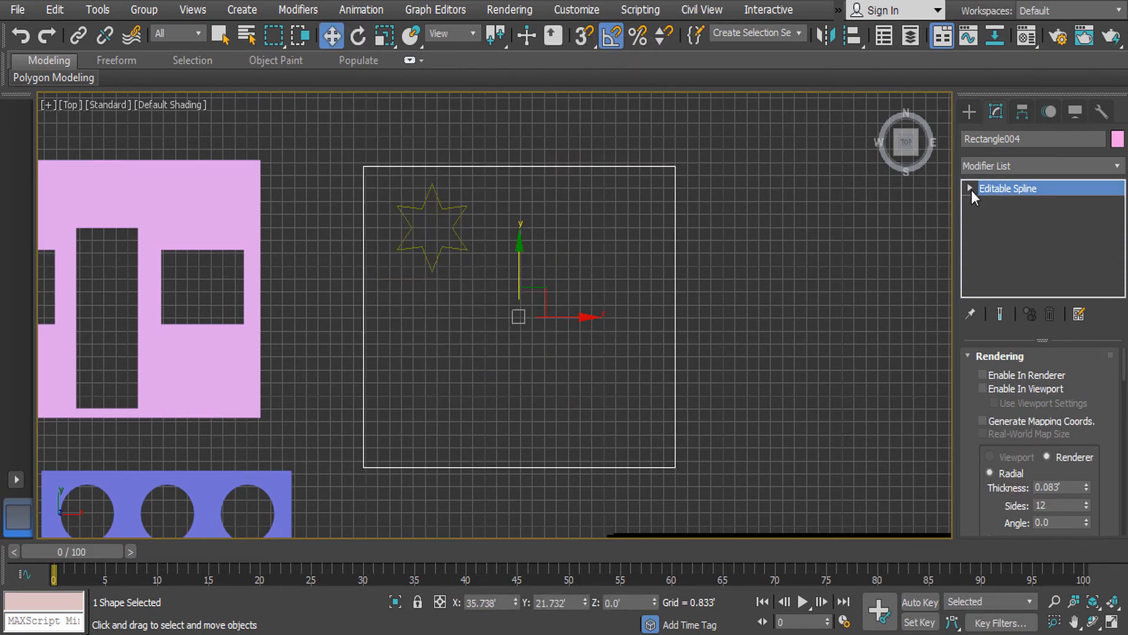
Clone the star as two evenly spaced copies along X at about 36.9' and 44.1', and select the surrounding rectangle.
left_click(460, 224)
left_click_drag(496, 229, 588, 227, "shift")
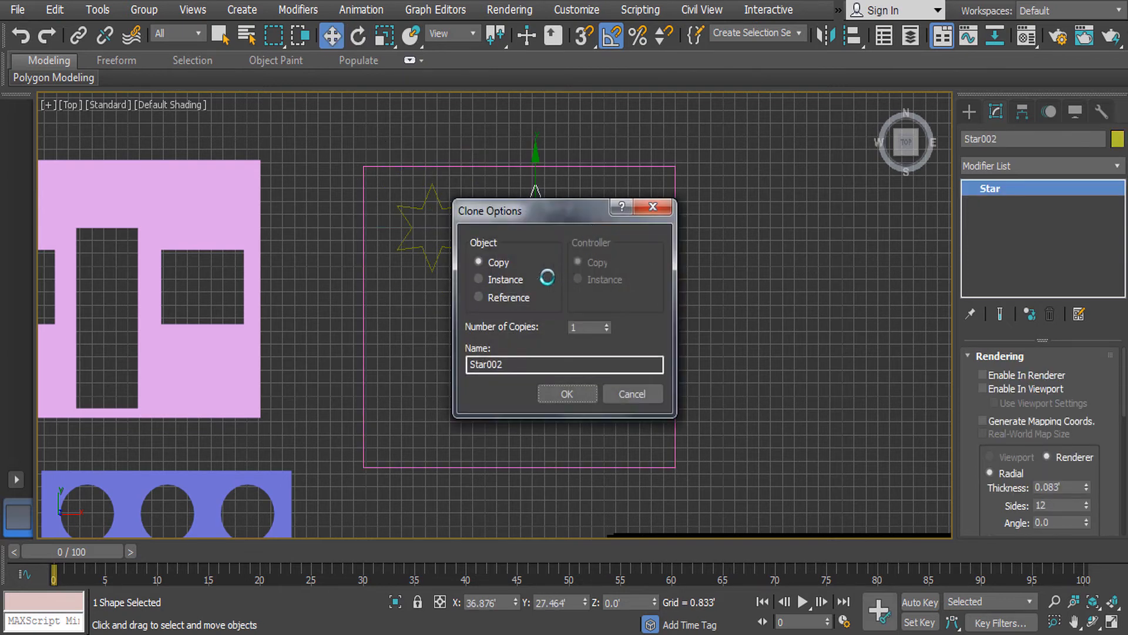
left_click(567, 394)
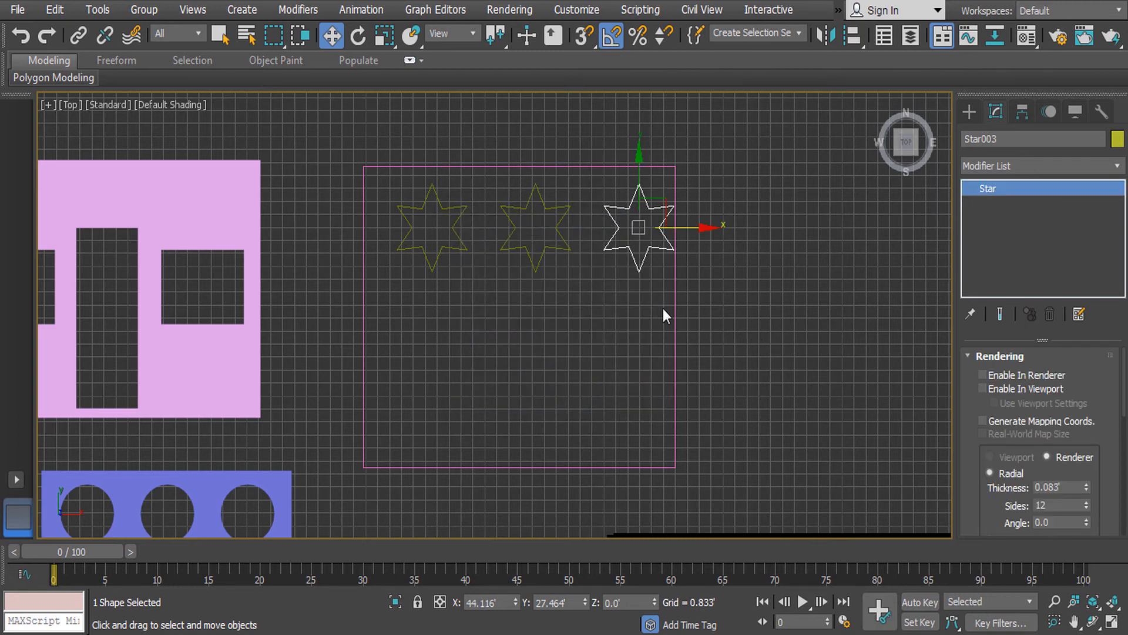
left_click_drag(573, 153, 594, 179)
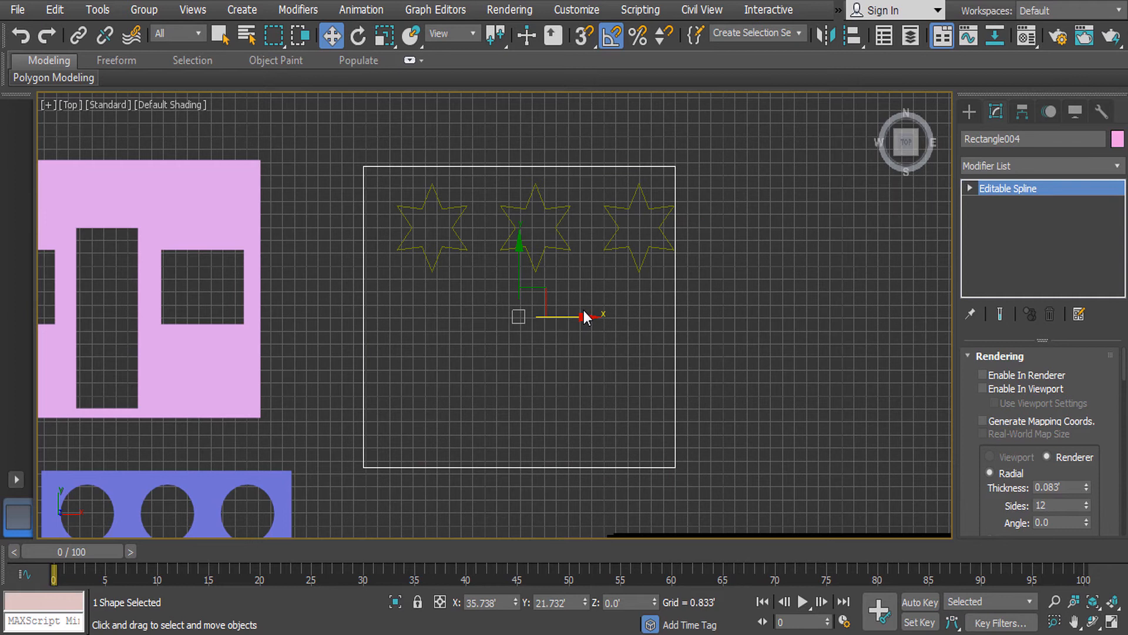
Move the rectangle to about X 36.5' and clone the row of three stars downward as two evenly spaced copies.
left_click_drag(583, 318, 594, 319)
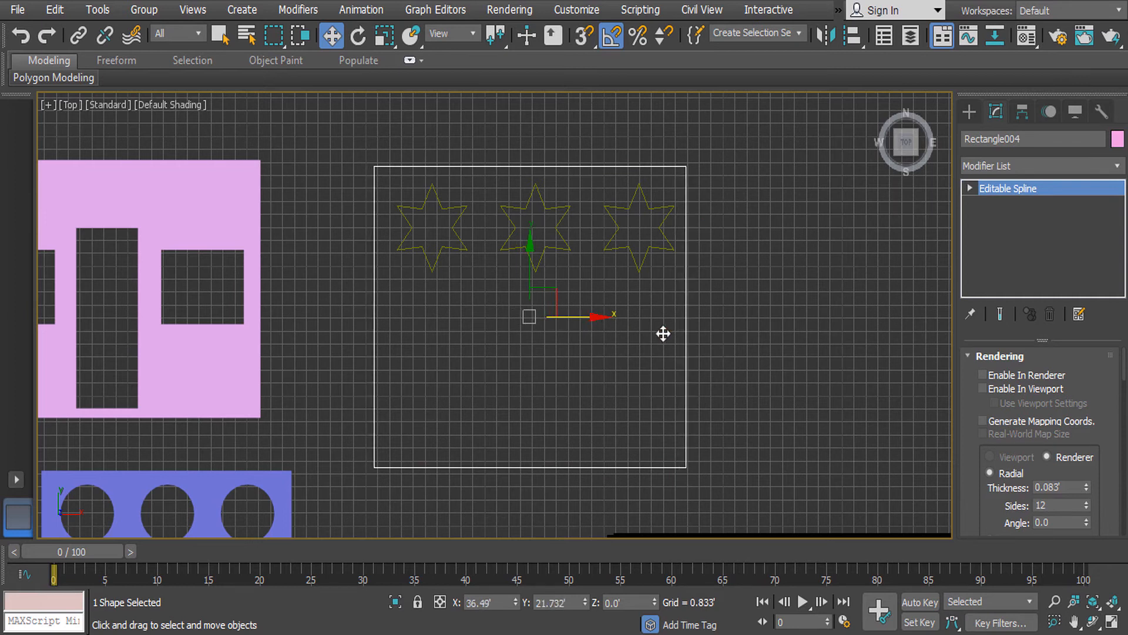
left_click(646, 290)
left_click_drag(645, 289, 400, 225)
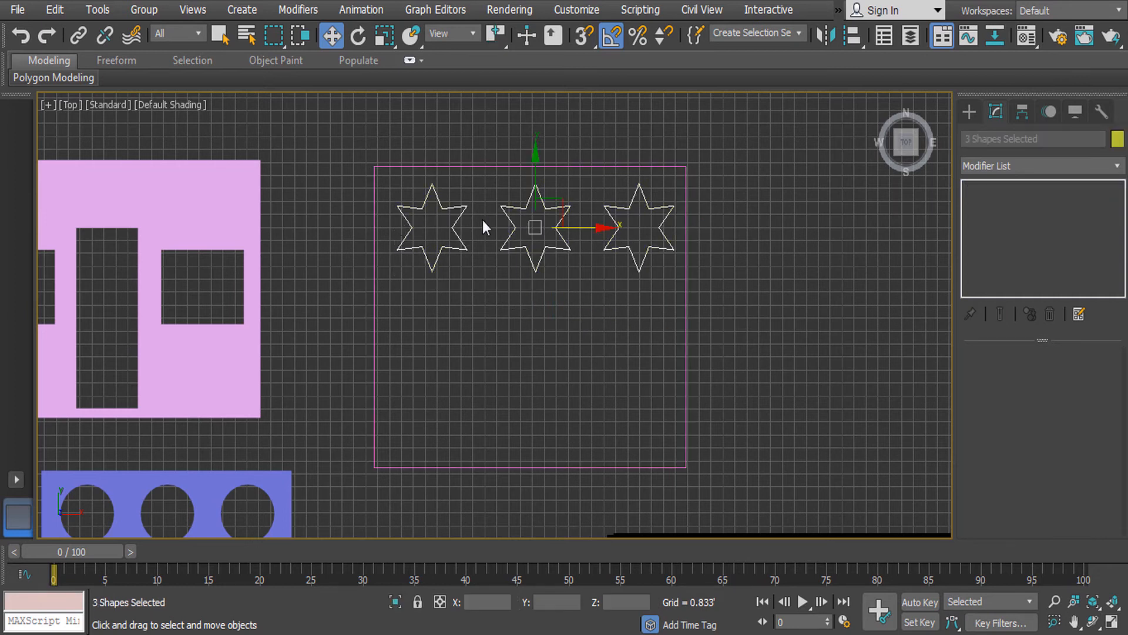
left_click_drag(535, 175, 532, 266, "shift")
left_click(606, 325)
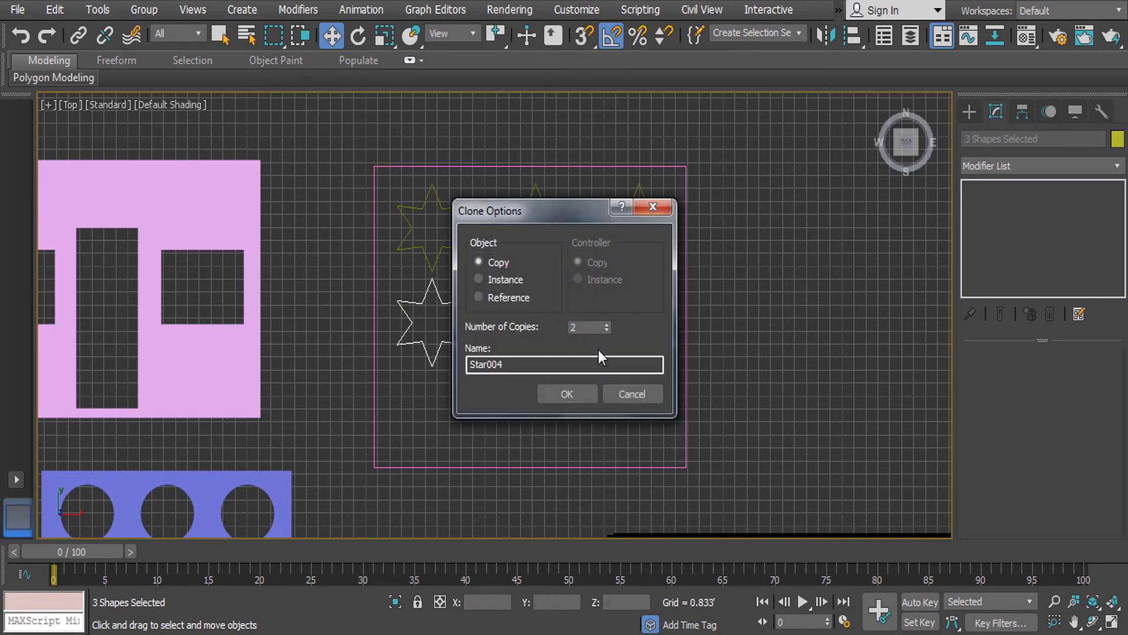
left_click(568, 394)
Enlarge the surrounding rectangle to about 108% in Y and 107% in X, centring it around the nine stars at about Y 21.2'.
left_click(738, 408)
left_click(685, 374)
key("r")
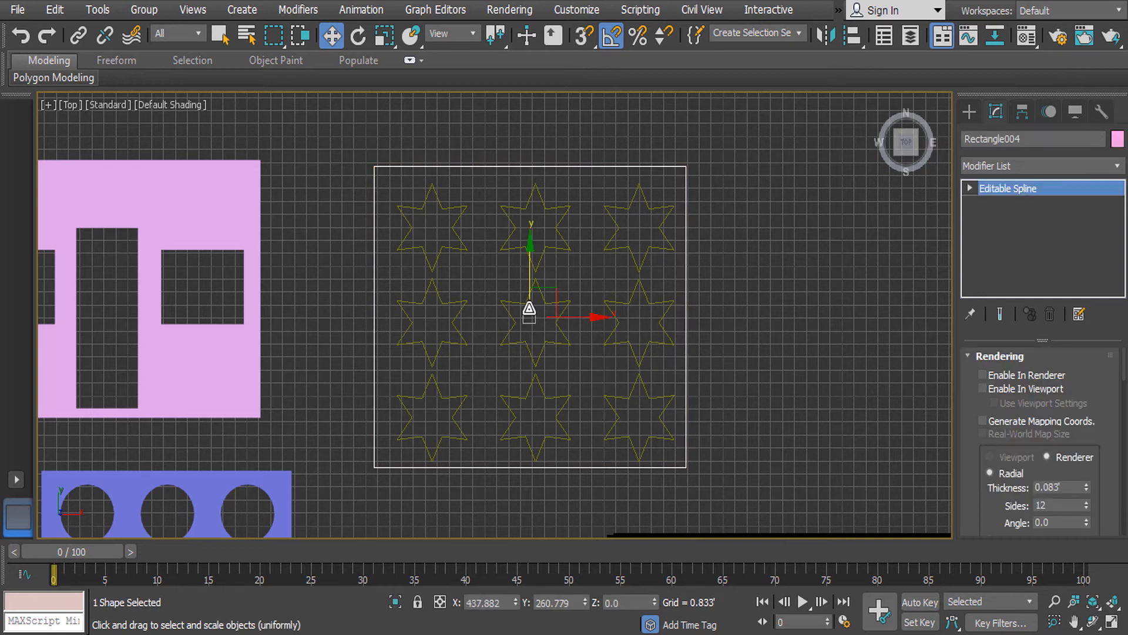
mouse_move(529, 252)
left_mouse_down()
mouse_move(531, 227)
mouse_move(530, 260)
left_mouse_up()
key("w")
key("r")
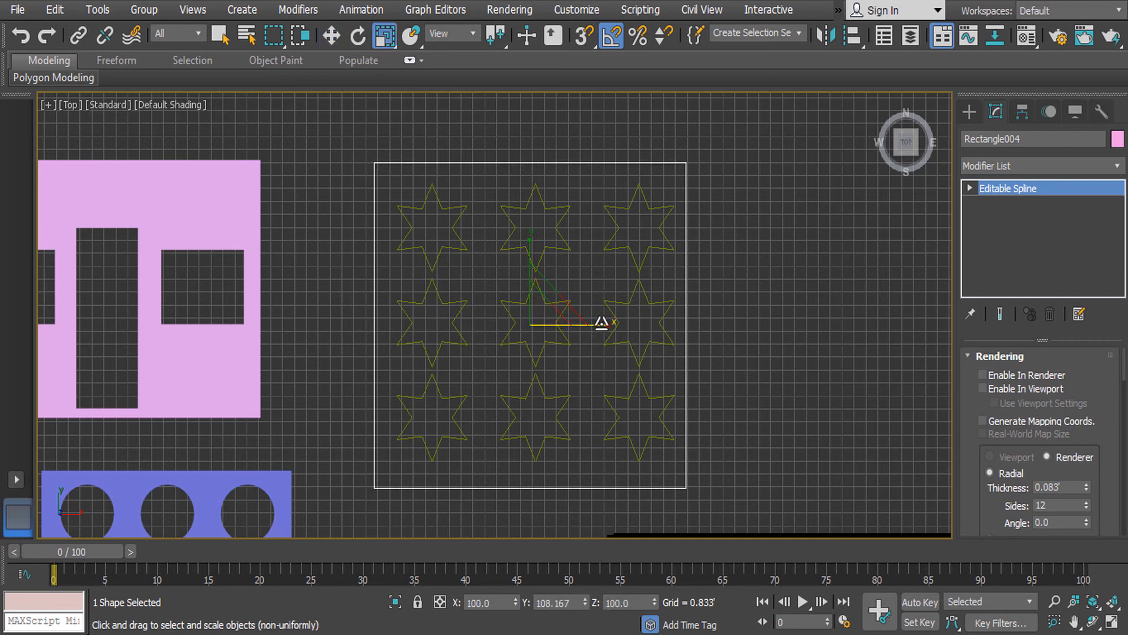
left_click_drag(610, 324, 612, 322)
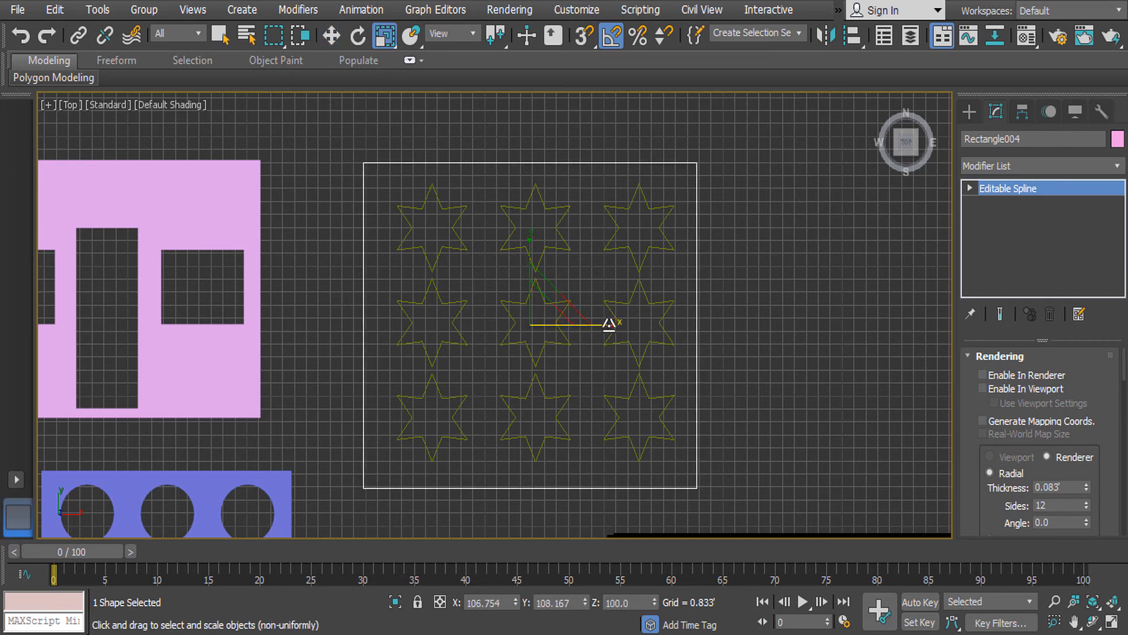
Attach all nine stars to the surrounding rectangle's editable spline.
left_click(758, 253)
left_click(649, 163)
right_click(649, 163)
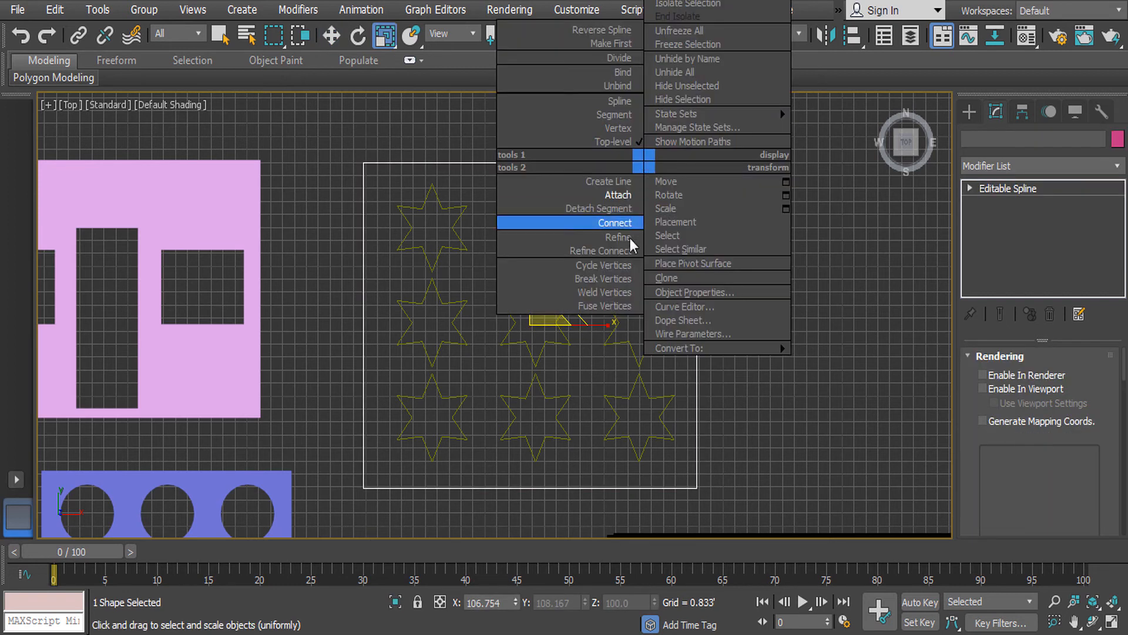
left_click(550, 195)
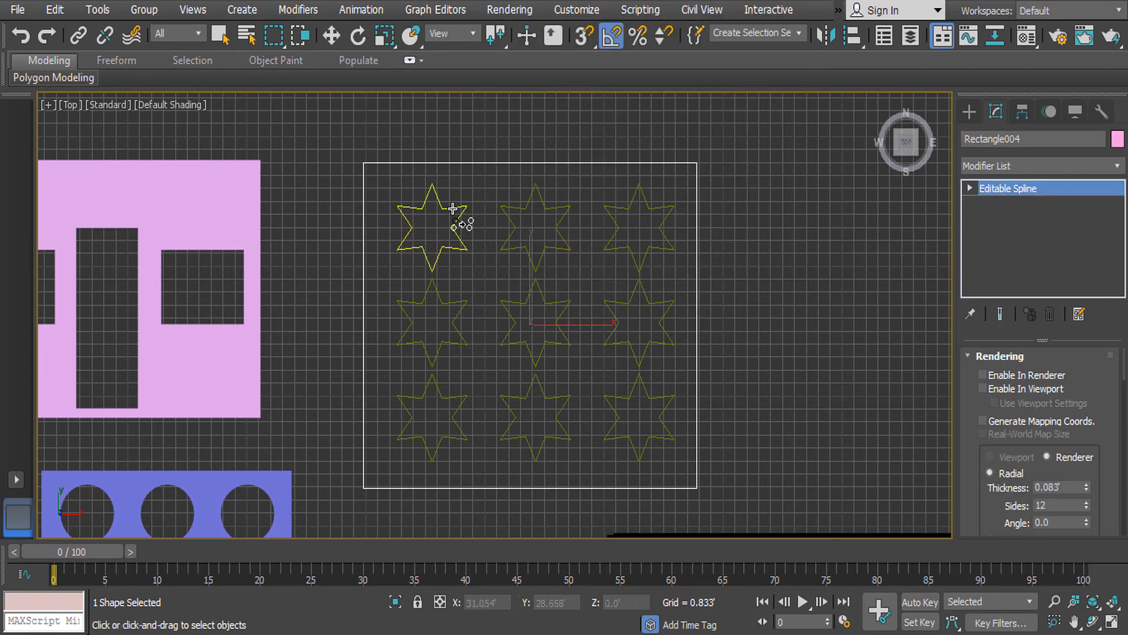
left_click(517, 207)
left_click(603, 209)
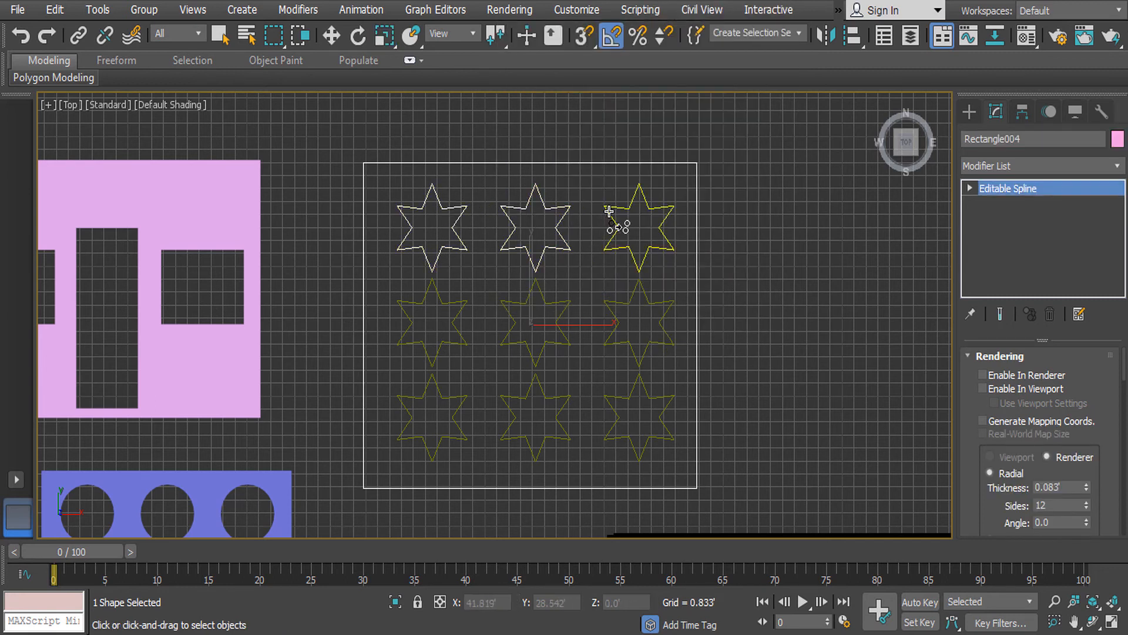
left_click(613, 321)
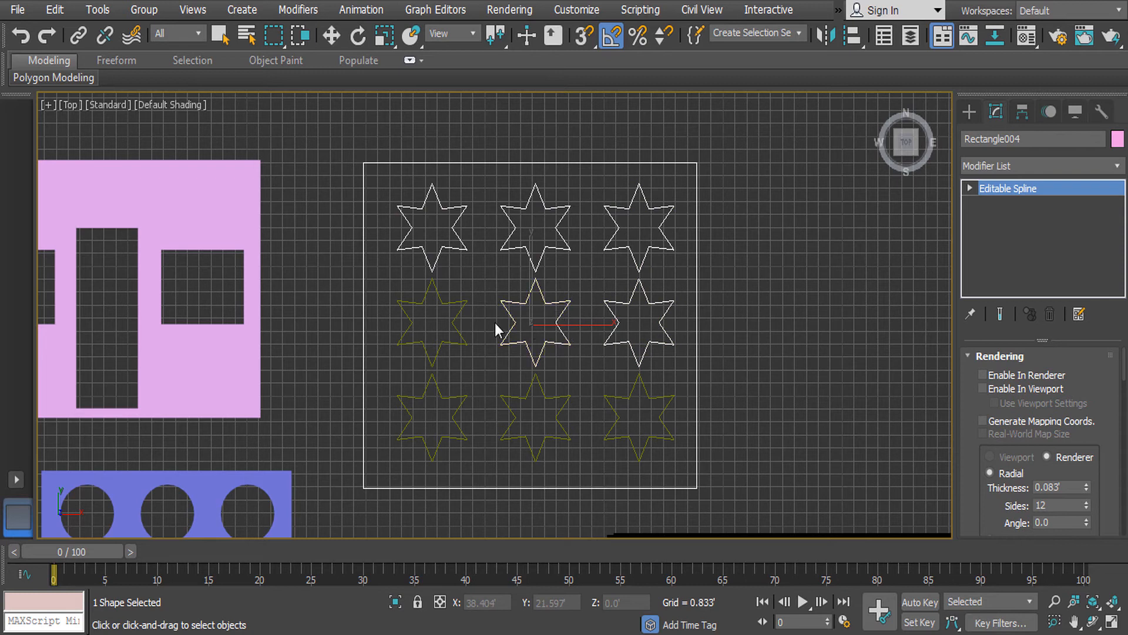
left_click(466, 317)
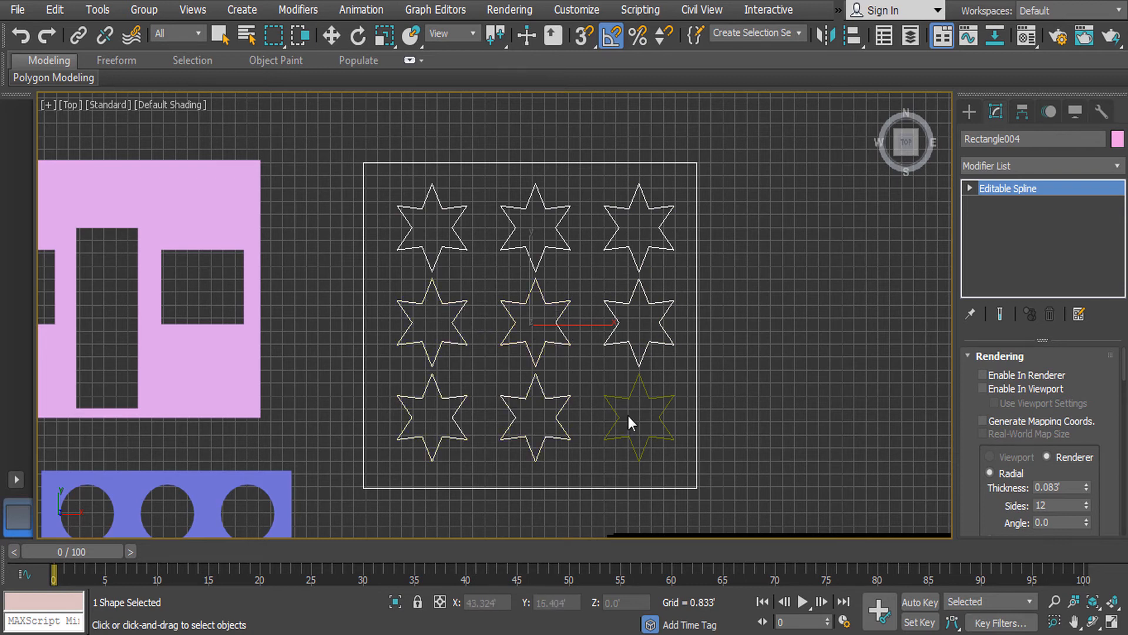
key("w")
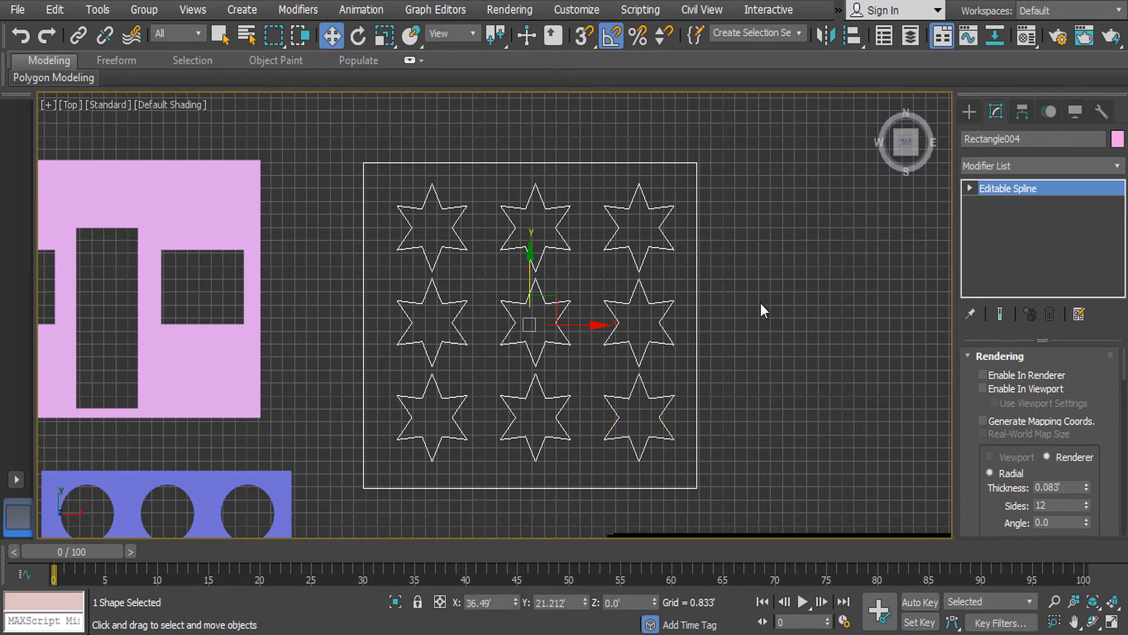
Apply an Extrude modifier to the star-patterned rectangle and set its amount to 1.375'.
left_click(1021, 166)
key("e")
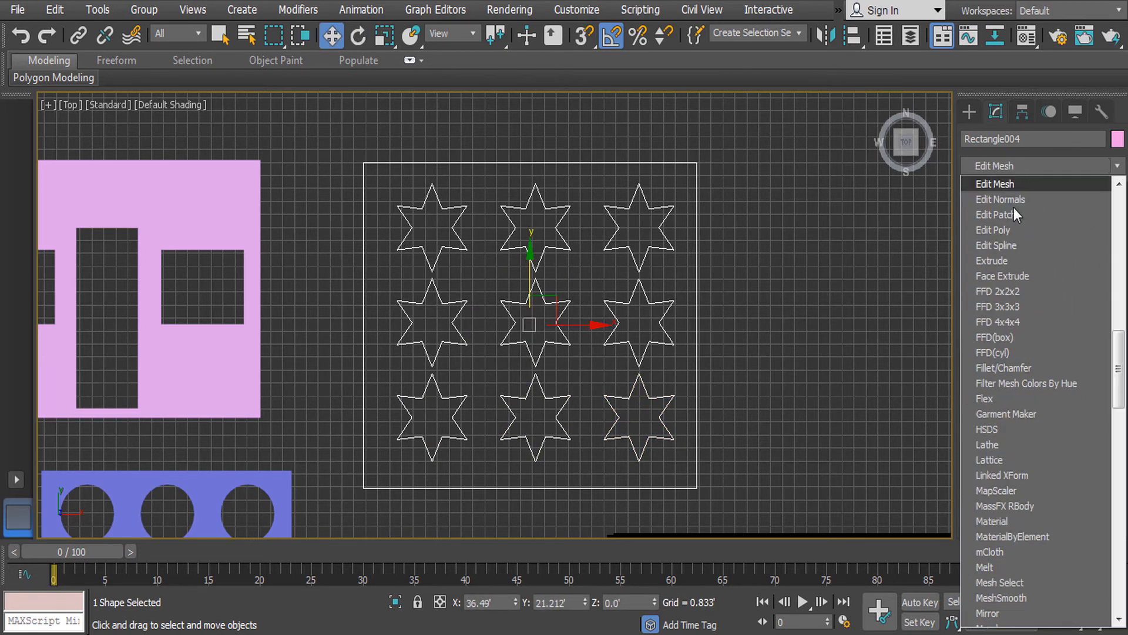
left_click(1006, 263)
middle_click_drag(700, 271, 729, 285, "alt")
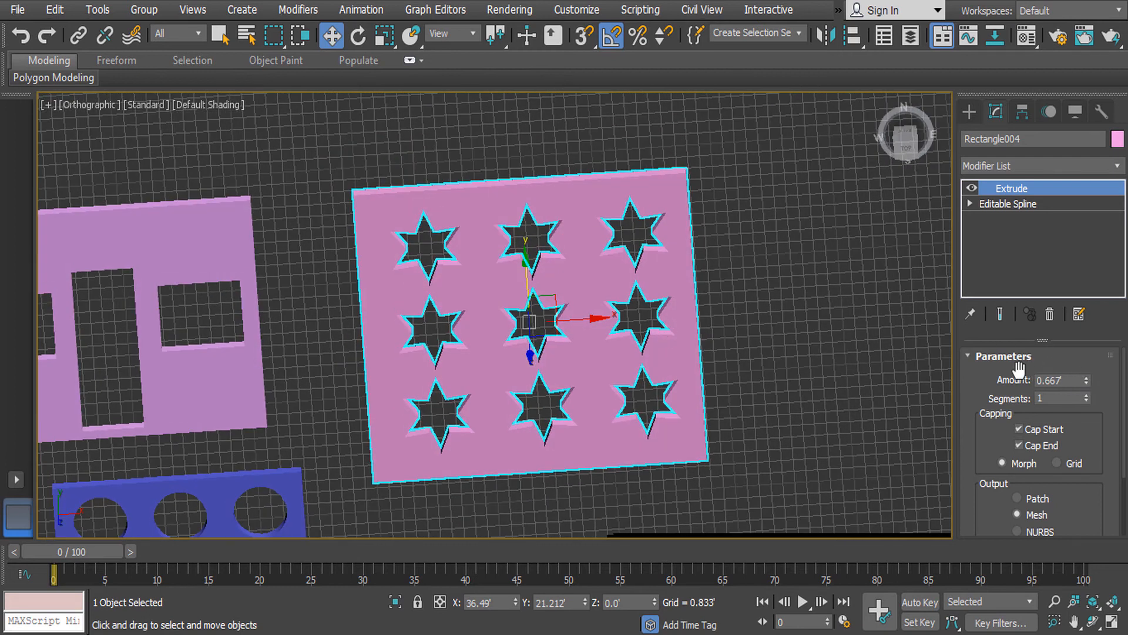
left_click_drag(1087, 382, 1067, 365)
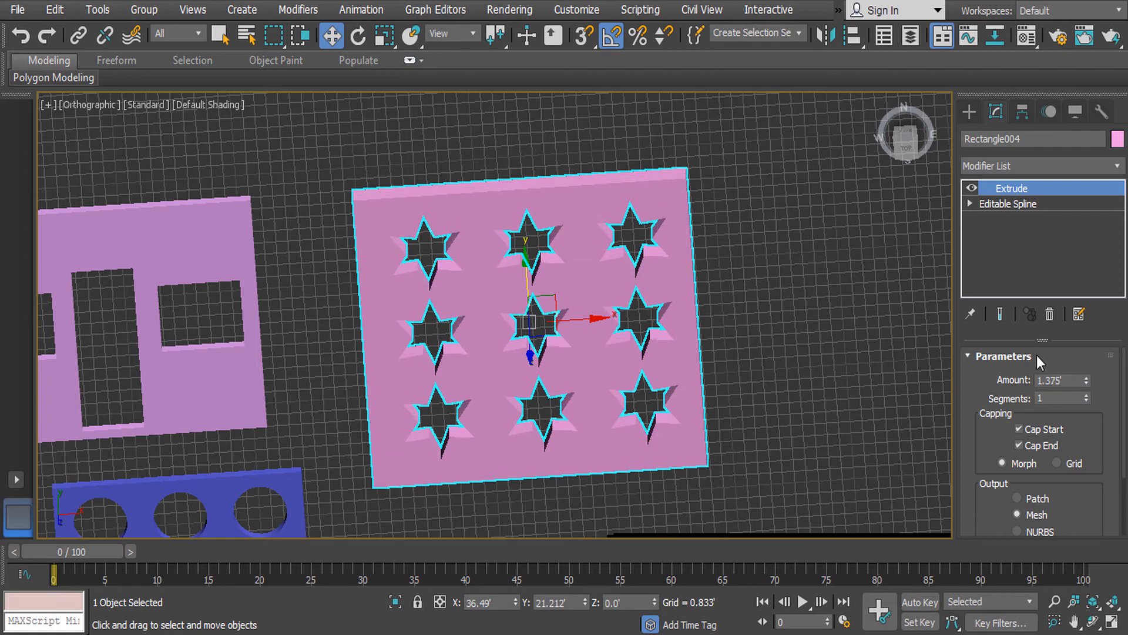
Examine the extruded star panel in the front view and in the top view beside the other panels.
key("f")
key("z")
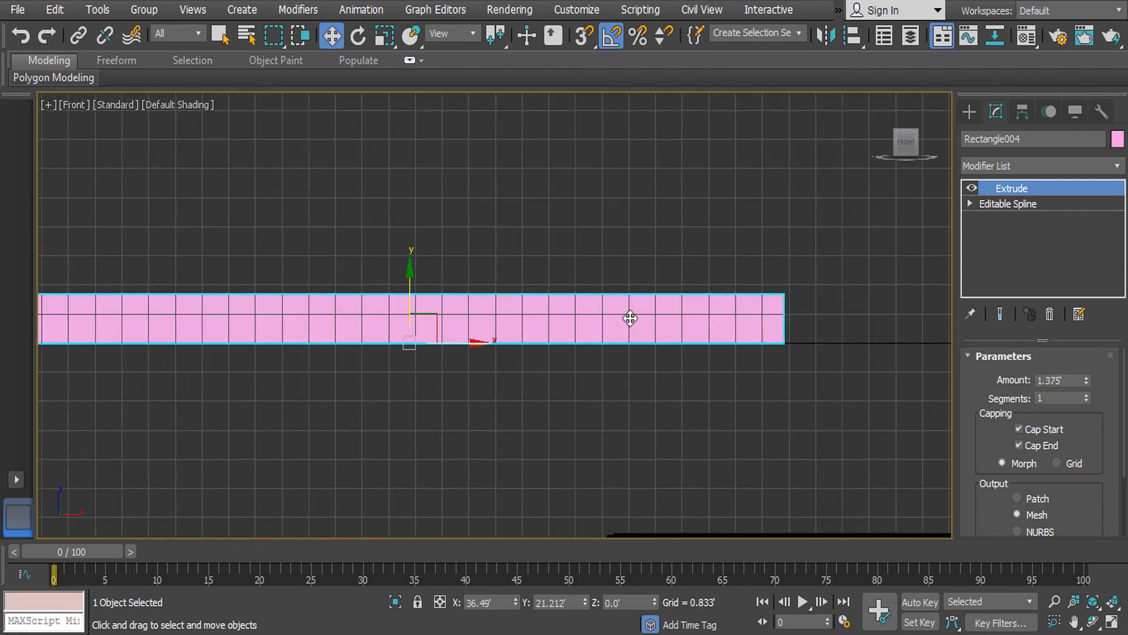
key("t")
key("z")
scroll(630, 316, "down", 4)
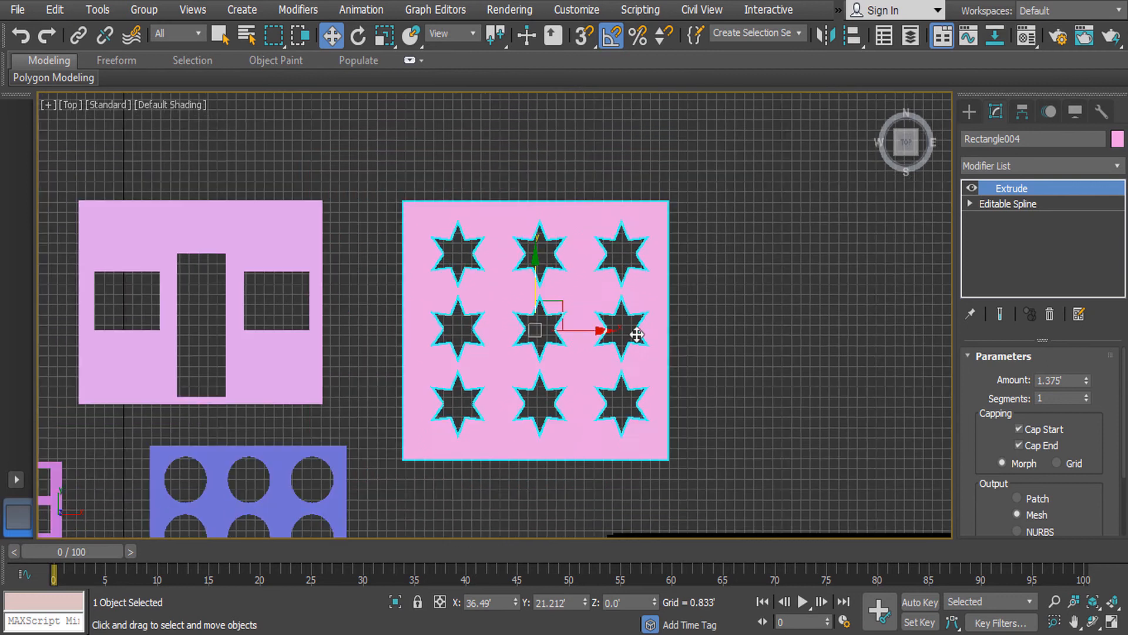
left_click(766, 312)
middle_click_drag(583, 304, 612, 254)
left_click(592, 195)
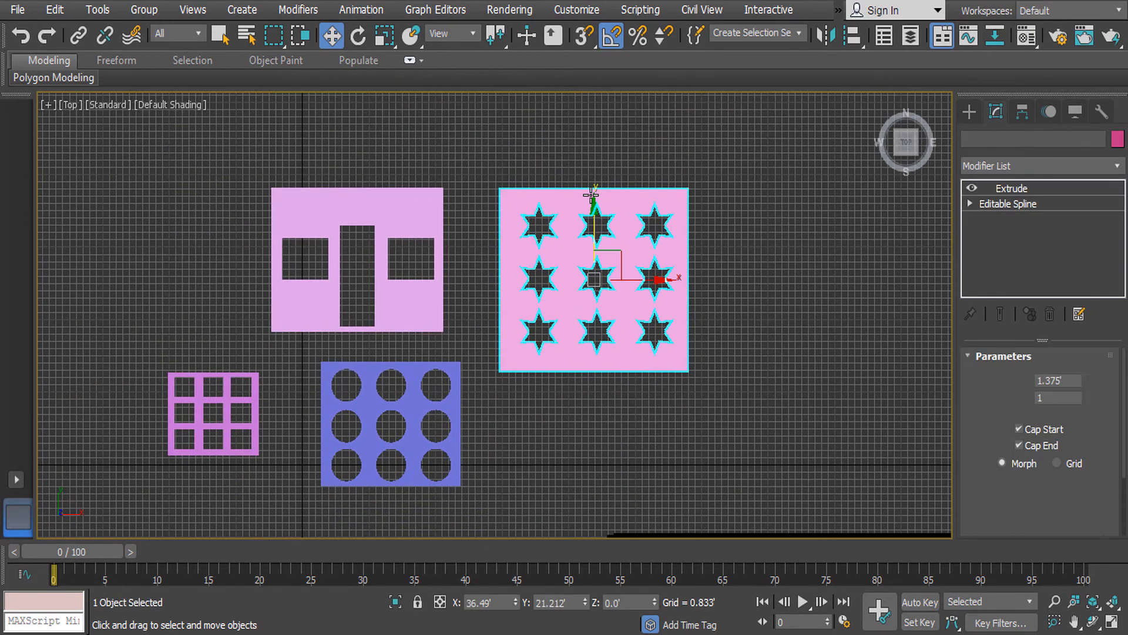
key("e")
key("w")
left_click_drag(599, 284, 658, 381)
key("ctrl+z")
left_click(464, 317)
left_click(388, 307)
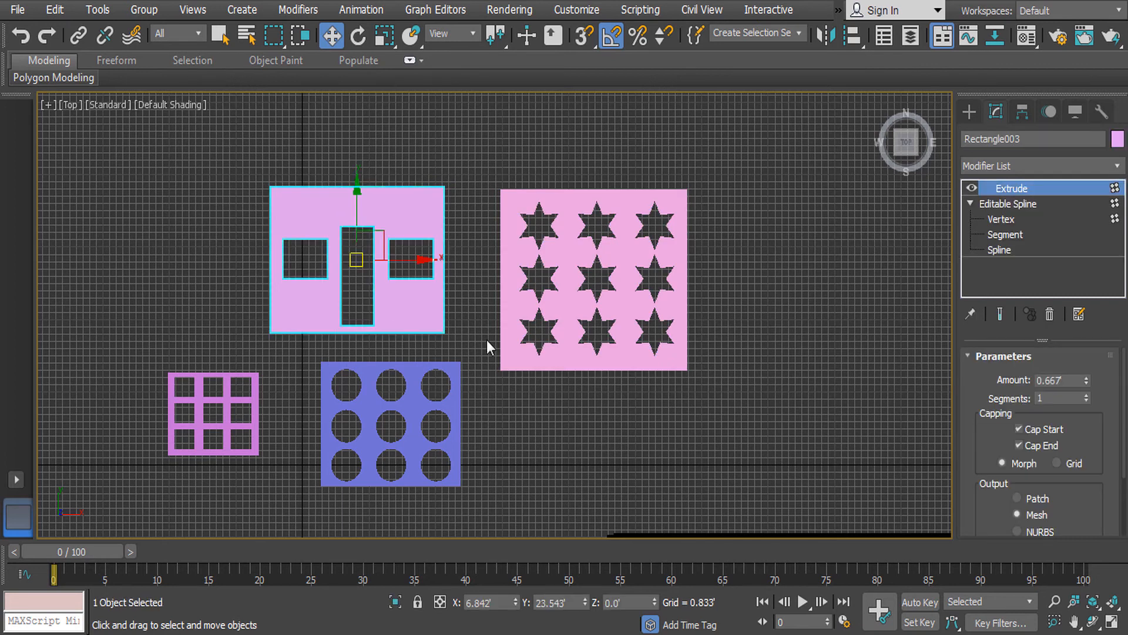
middle_click_drag(504, 343, 573, 327)
middle_click_drag(648, 364, 619, 312)
middle_click_drag(737, 342, 635, 360)
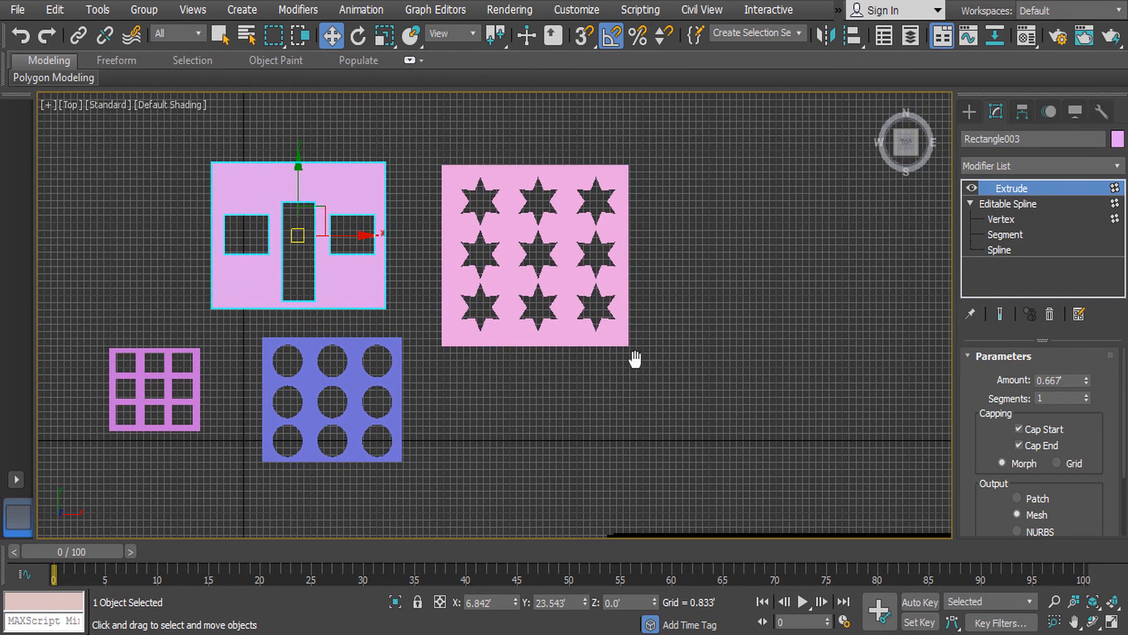
scroll(622, 237, "up", 2)
middle_click_drag(622, 237, 660, 281)
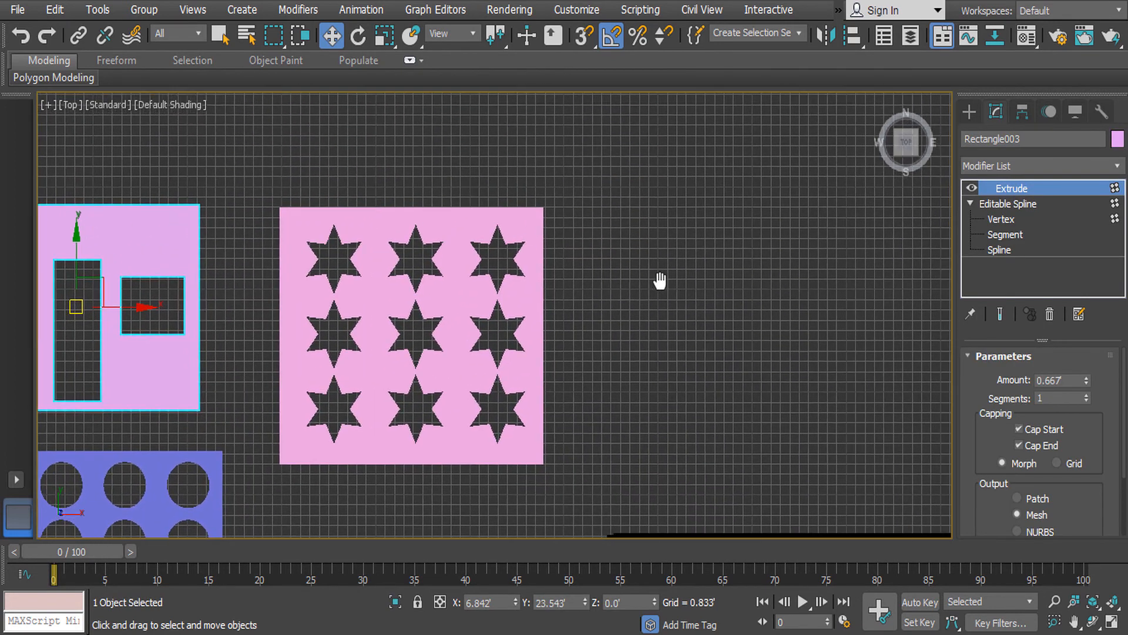
Draw a large rectangle spline in the empty space west of the door-and-window panel, centred at about X -21.0', Y 28.3'.
left_click(971, 112)
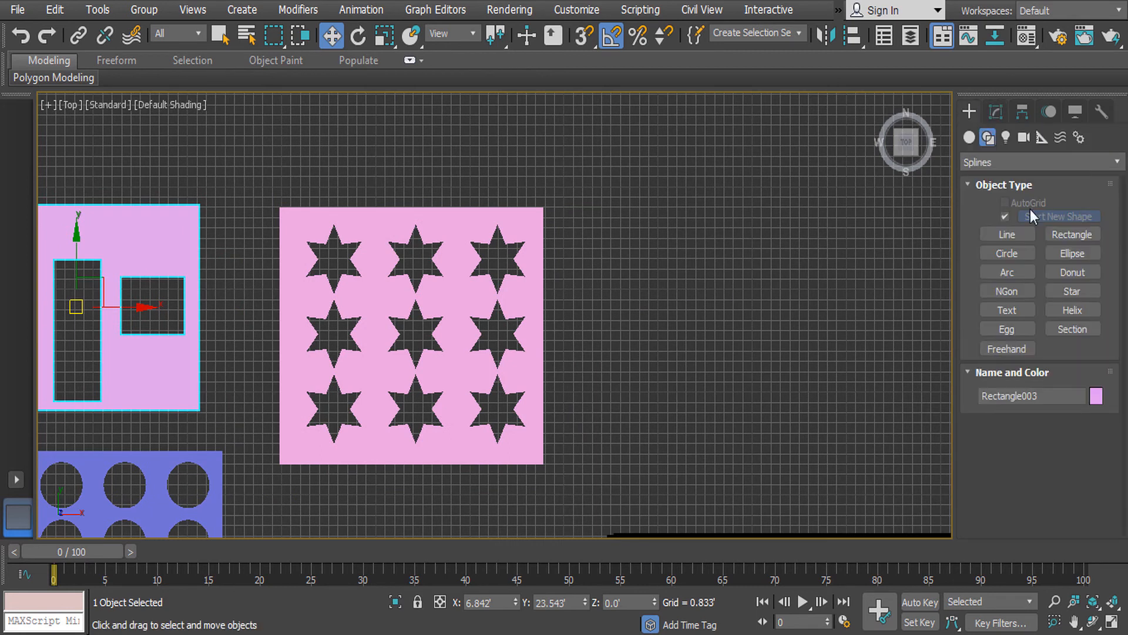
left_click(1072, 234)
middle_click_drag(524, 191, 706, 190)
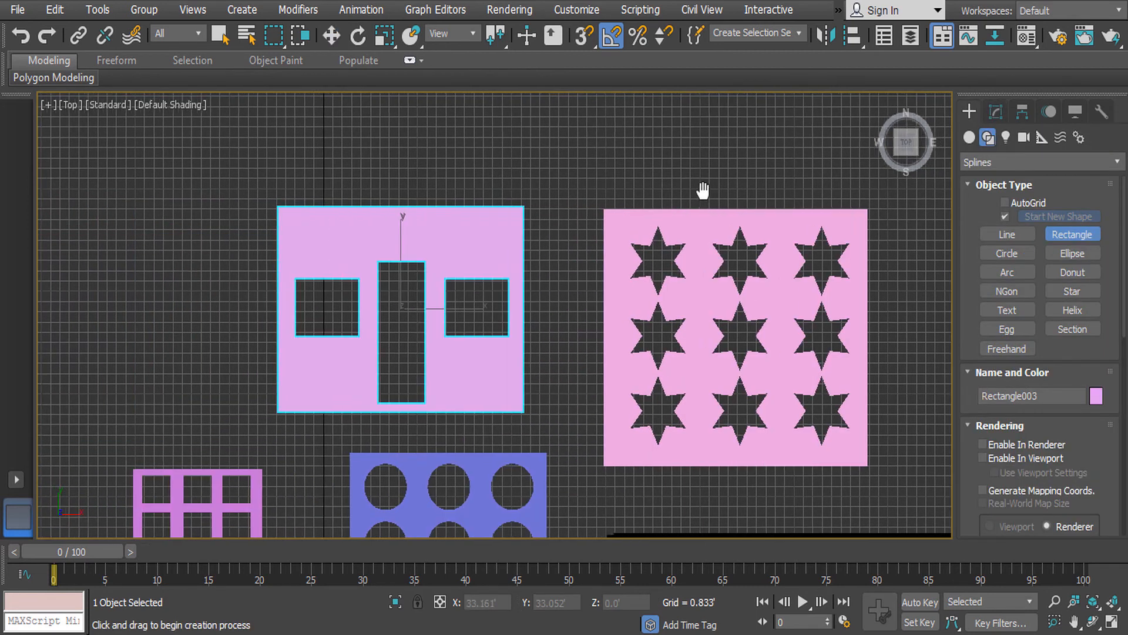
middle_click_drag(416, 196, 691, 202)
middle_click_drag(448, 214, 501, 282)
left_click_drag(293, 199, 569, 457)
key("w")
left_click_drag(436, 322, 414, 319)
Convert the new rectangle to an editable spline.
left_click(995, 112)
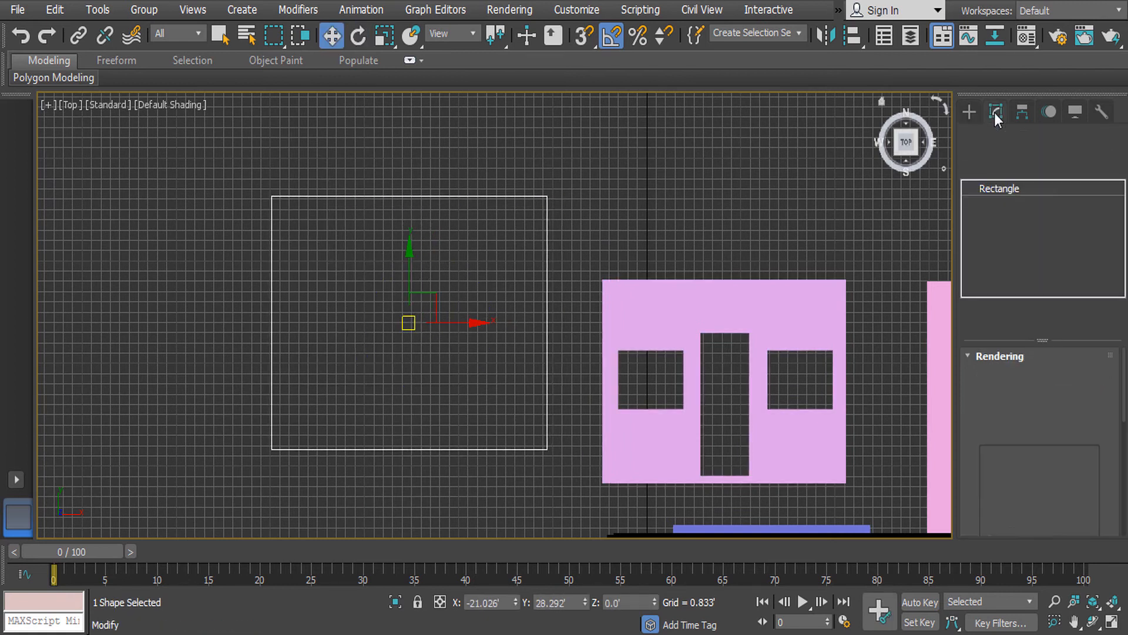
right_click(490, 254)
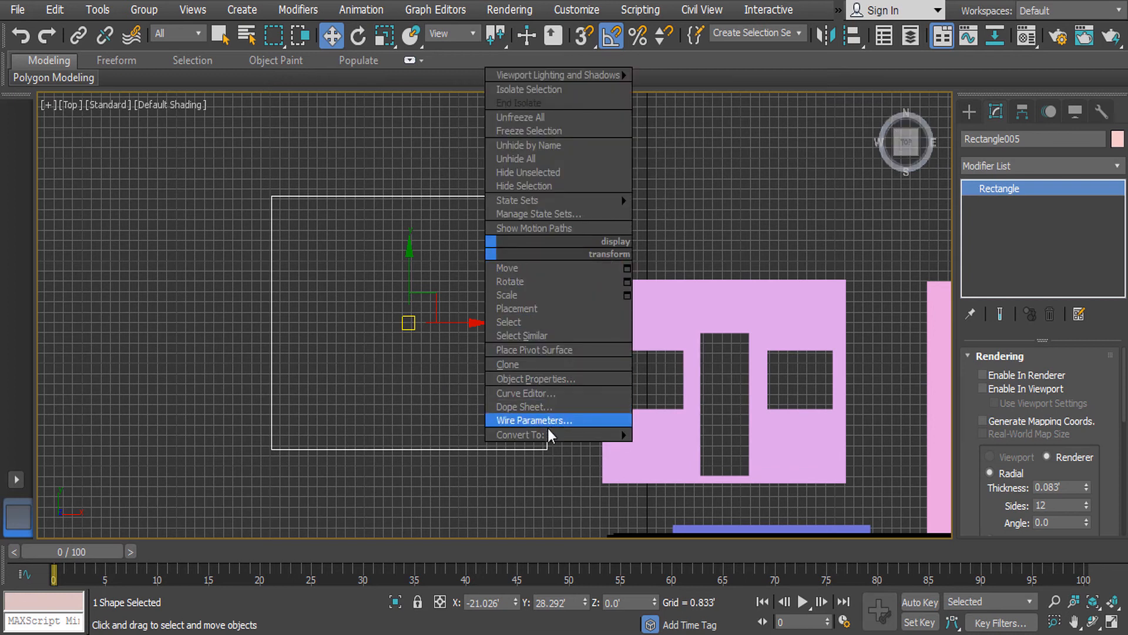
mouse_move(547, 434)
left_click(728, 441)
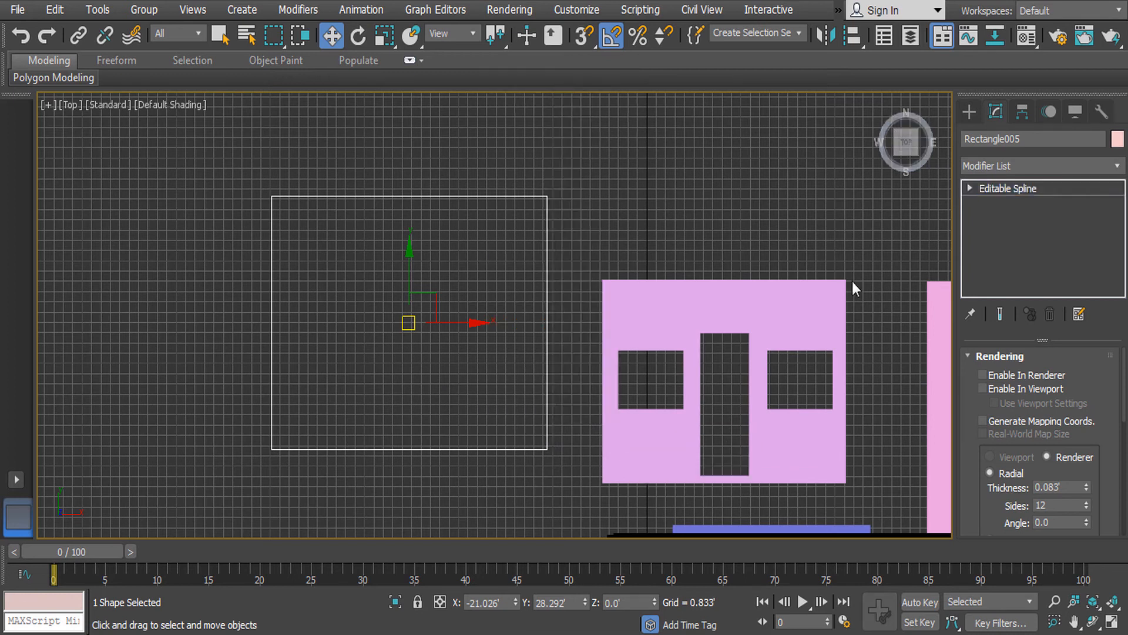
Clone the rectangle's outline at spline level as a concentric copy scaled to about 77%.
left_click(970, 188)
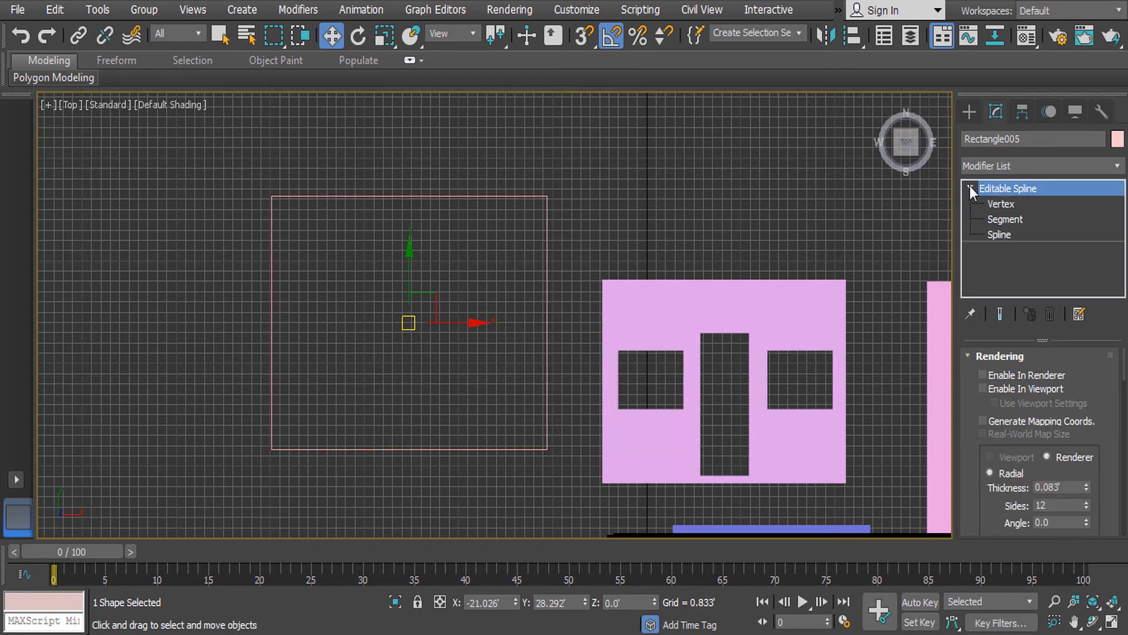
left_click(1015, 234)
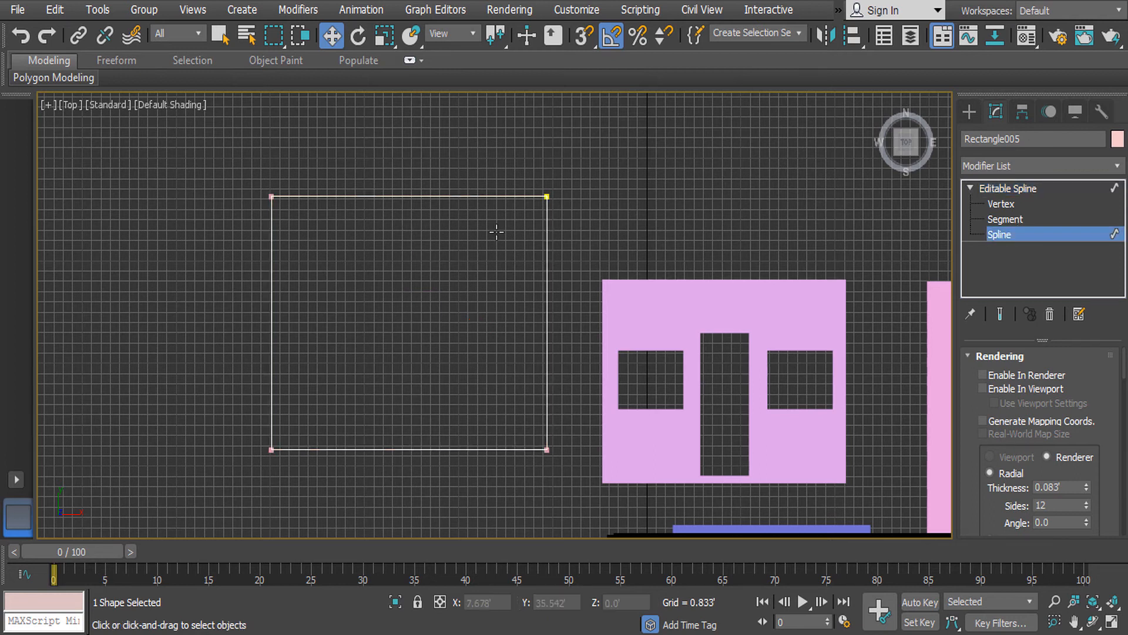
left_click(362, 196)
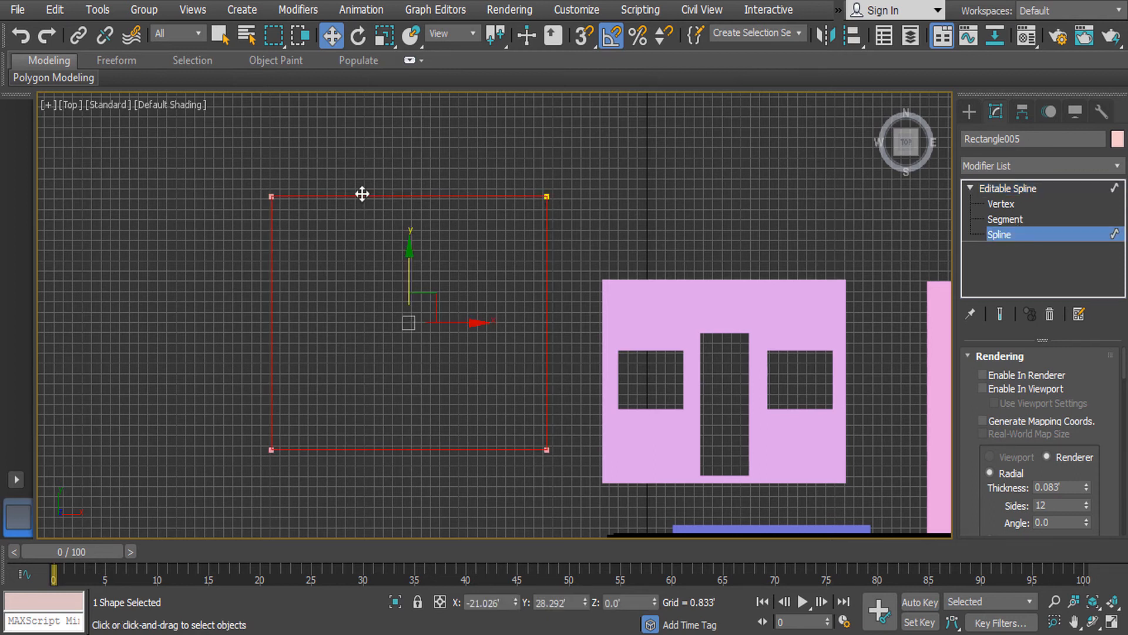
key("r")
left_click_drag(389, 303, 430, 344)
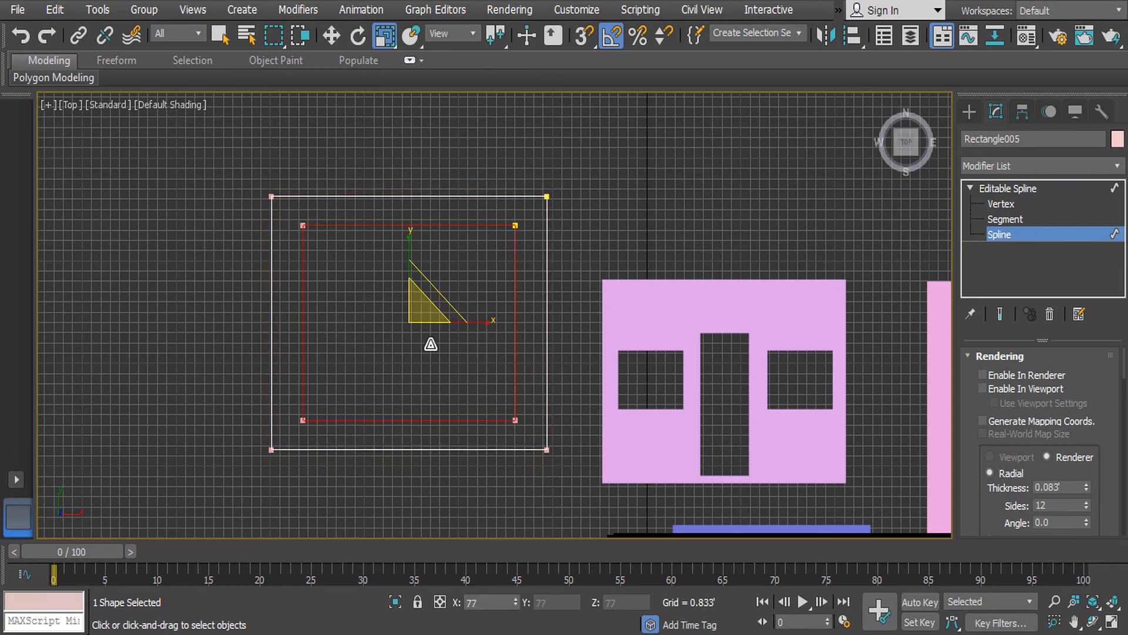
Narrow the inner copy into a tall slot, move it to about X -29.7', and stretch it nearly to the rectangle's full height.
left_click_drag(494, 315, 239, 281)
key("w")
left_click_drag(445, 321, 373, 315)
key("r")
left_click_drag(315, 244, 314, 225)
Clone the tall slot to the rectangle's opposite side, about 16.9' along X, and clone it again midway between the two.
key("w")
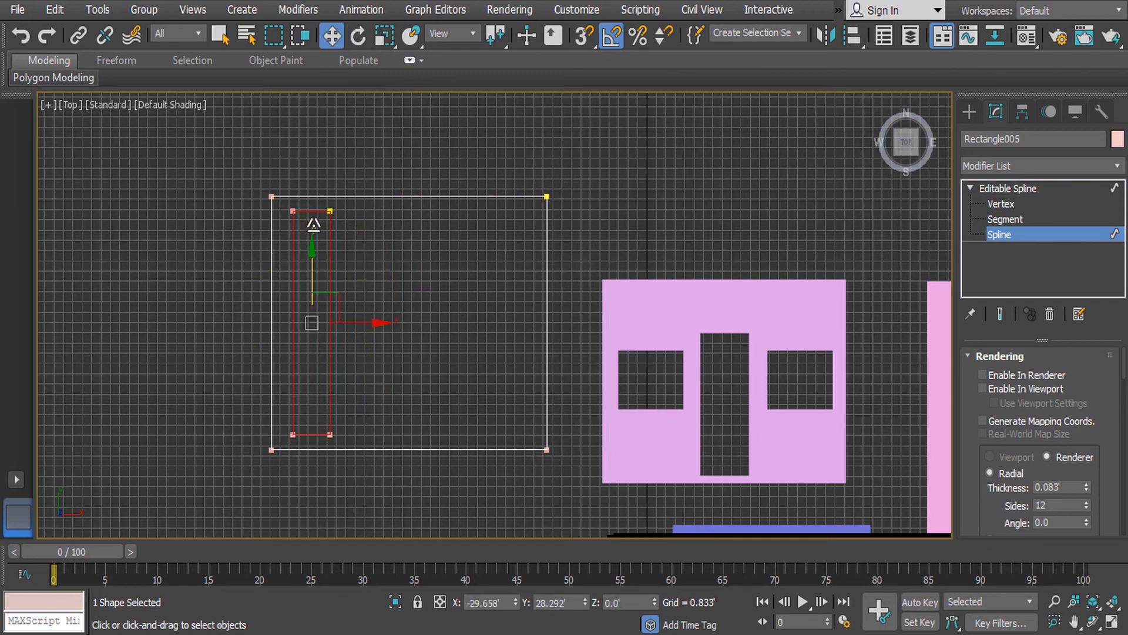
left_click_drag(372, 322, 560, 348, "shift")
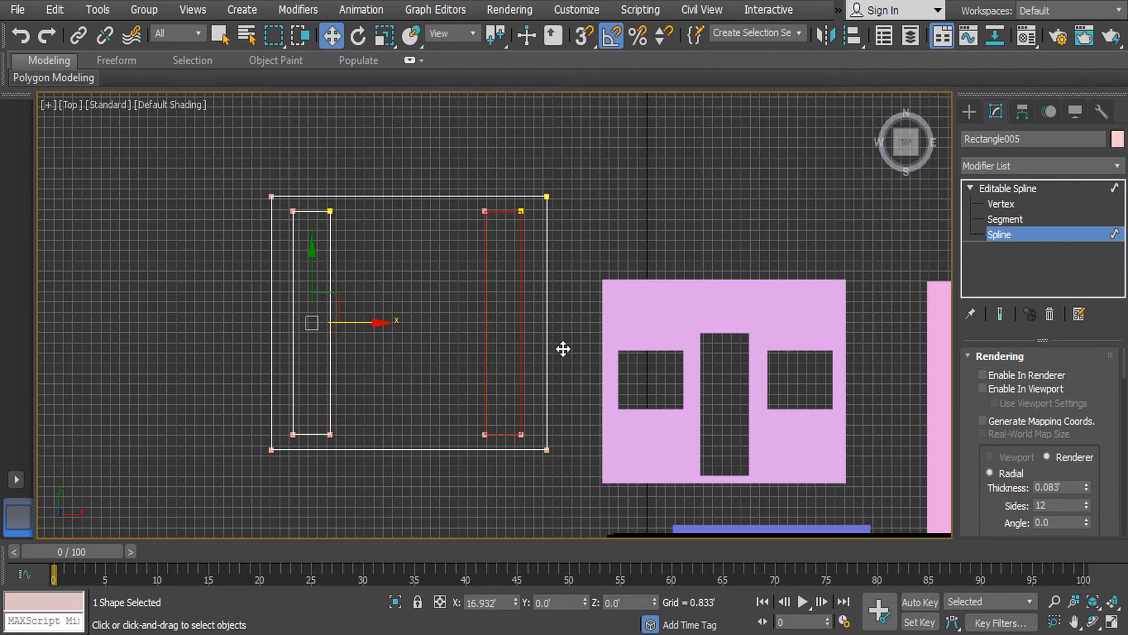
mouse_move(564, 349)
left_mouse_down("shift")
mouse_move(503, 318)
mouse_move(474, 320)
left_mouse_up("shift")
Shorten the middle slot to a small near-square opening and move it to about X -24.4', Y 34.7'.
key("r")
left_click_drag(411, 247, 460, 425)
key("w")
left_click_drag(410, 239, 413, 176)
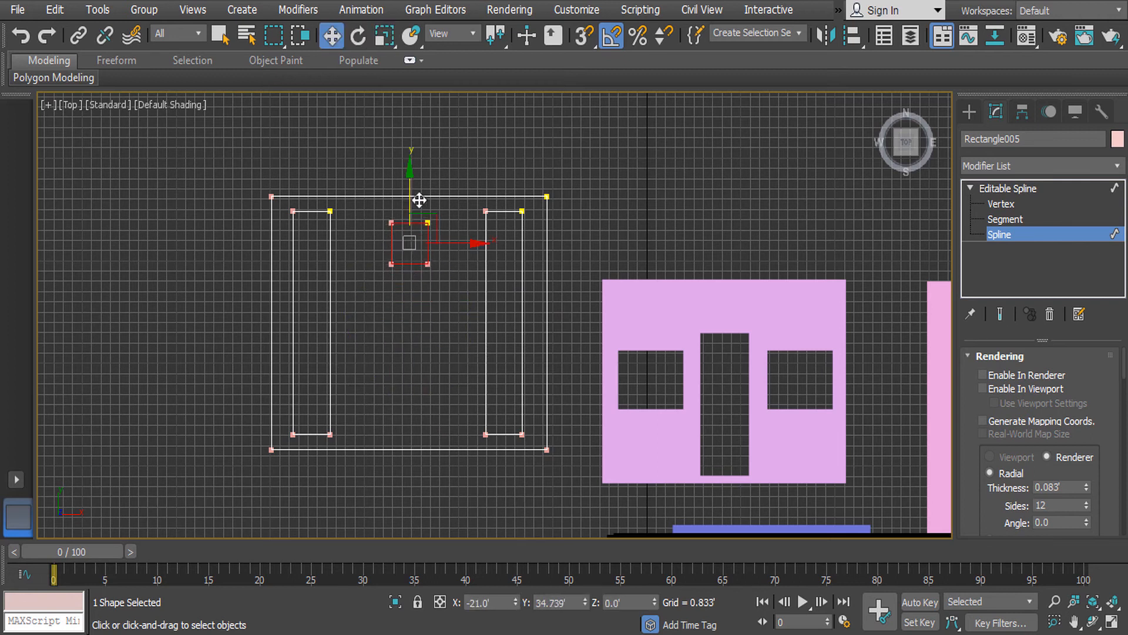
left_click_drag(459, 238, 422, 241)
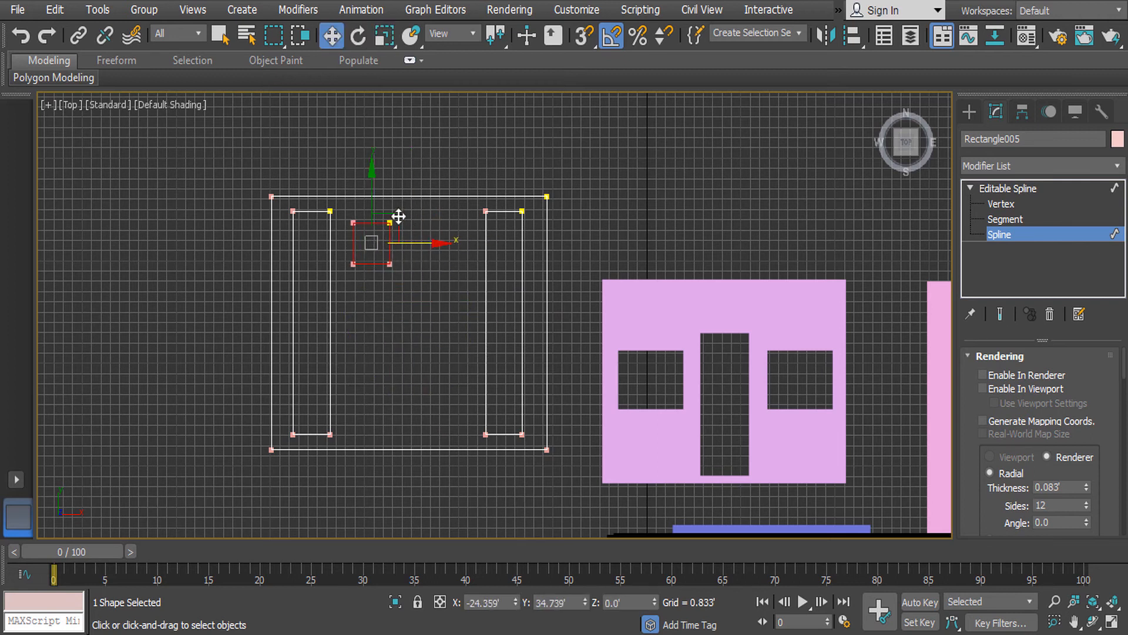
Raise the small square opening near the rectangle's upper edge and widen it to nearly fill the gap between the two tall slots.
left_click(377, 187)
key("ctrl+z")
left_click_drag(374, 182, 368, 223)
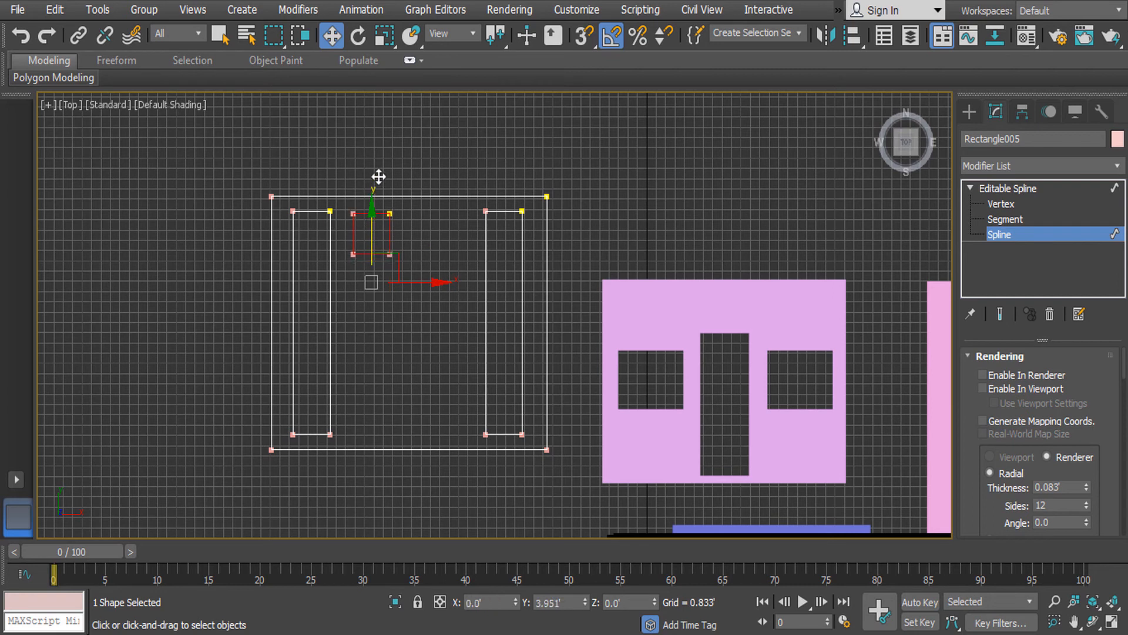
key("r")
left_click_drag(377, 176, 577, 245)
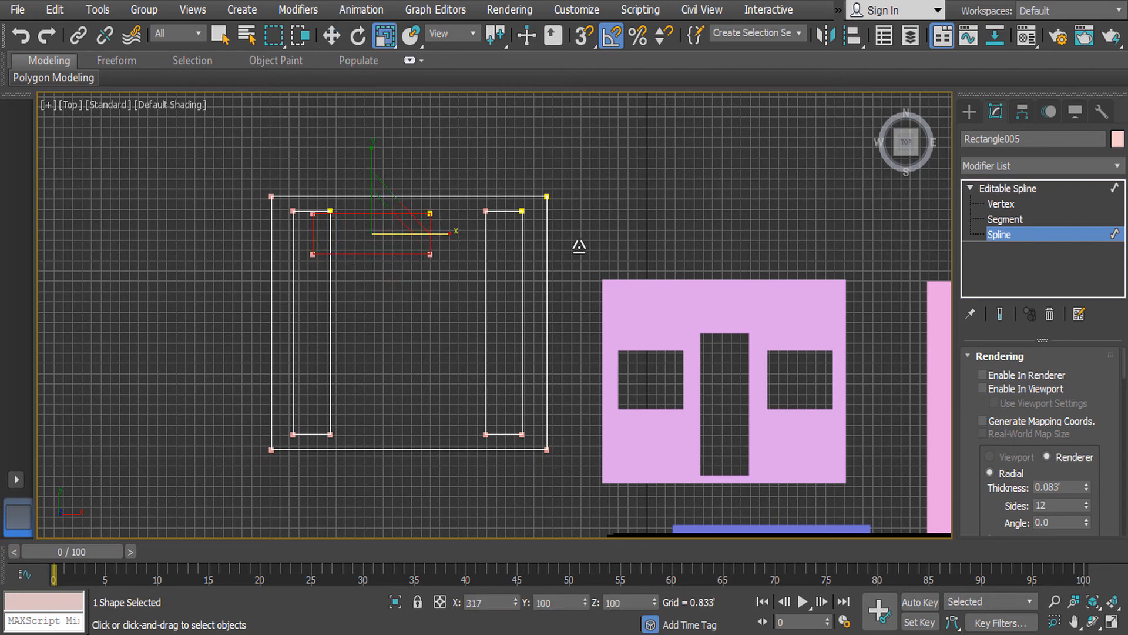
key("w")
left_click_drag(433, 233, 495, 233)
key("r")
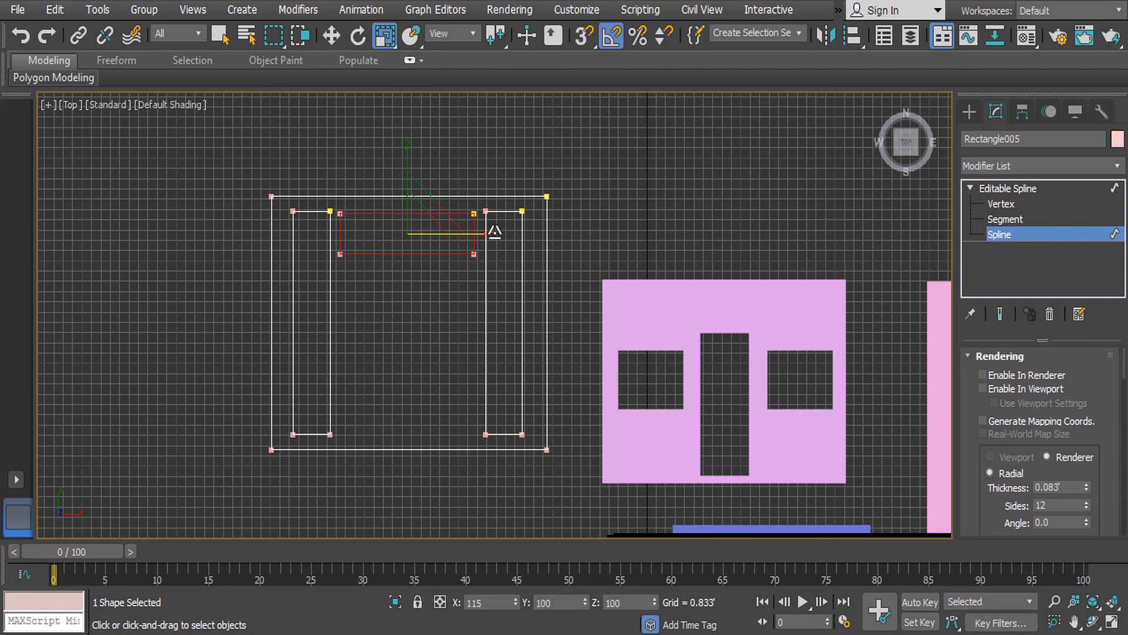
Clone the wide opening straight down near the rectangle's lower edge, at about X -21.2', Y 21.1'.
key("w")
left_click_drag(411, 170, 425, 348, "shift")
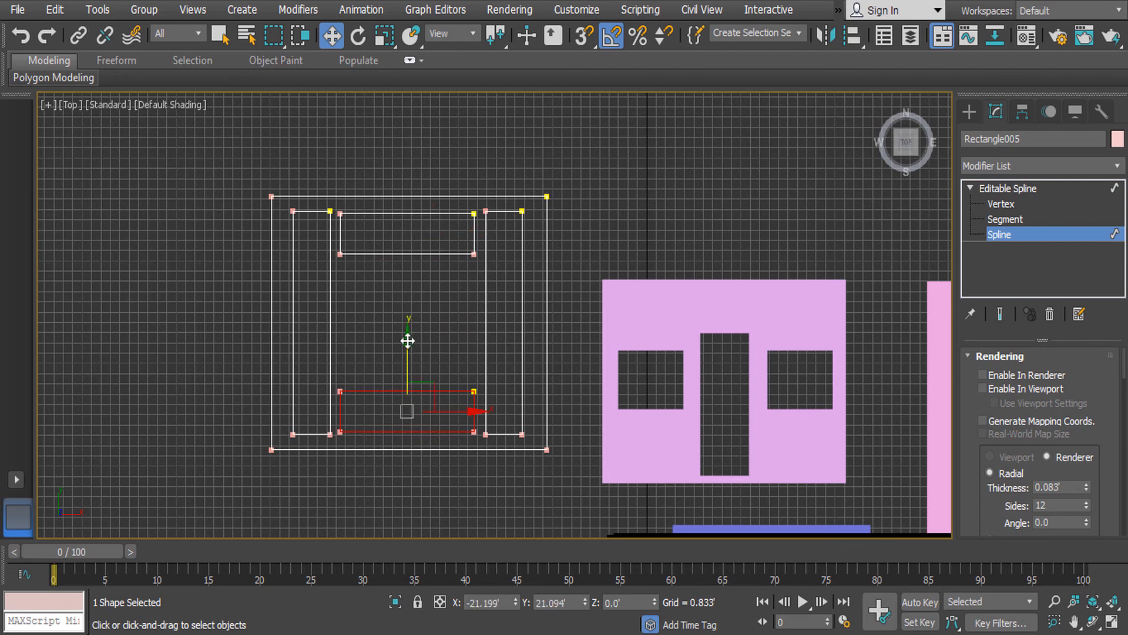
left_click(432, 294)
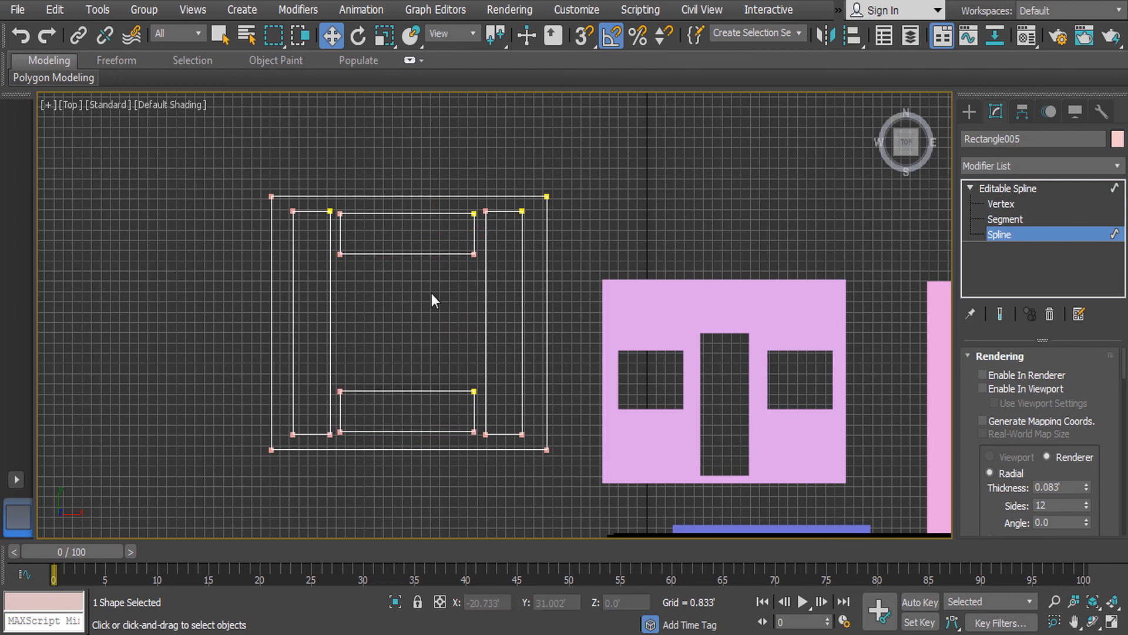
Clone the lower wide opening up to about Y 25.8', and clone that copy about 5.1' higher.
left_click(428, 391)
left_click_drag(405, 349, 411, 291, "shift")
key("r")
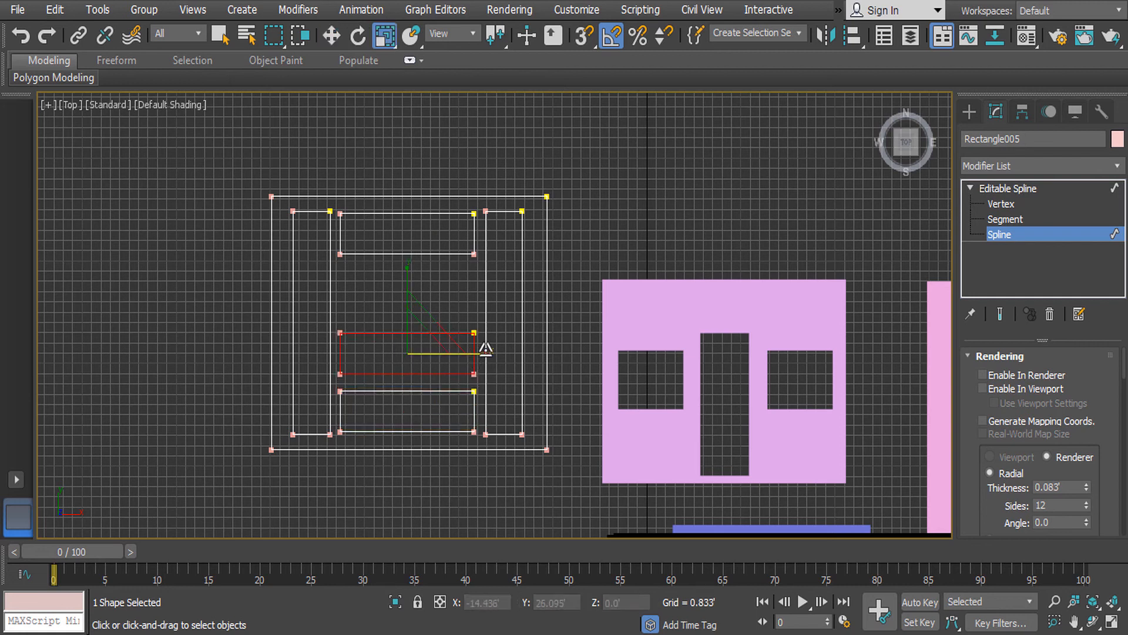
key("e")
key("w")
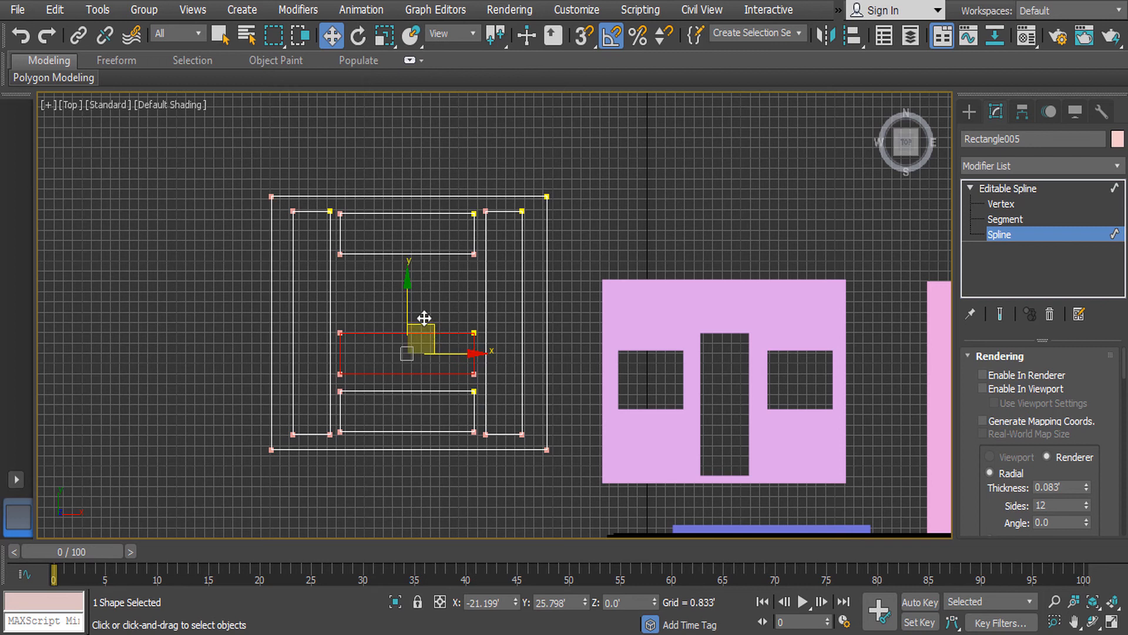
left_click_drag(408, 289, 413, 227, "shift")
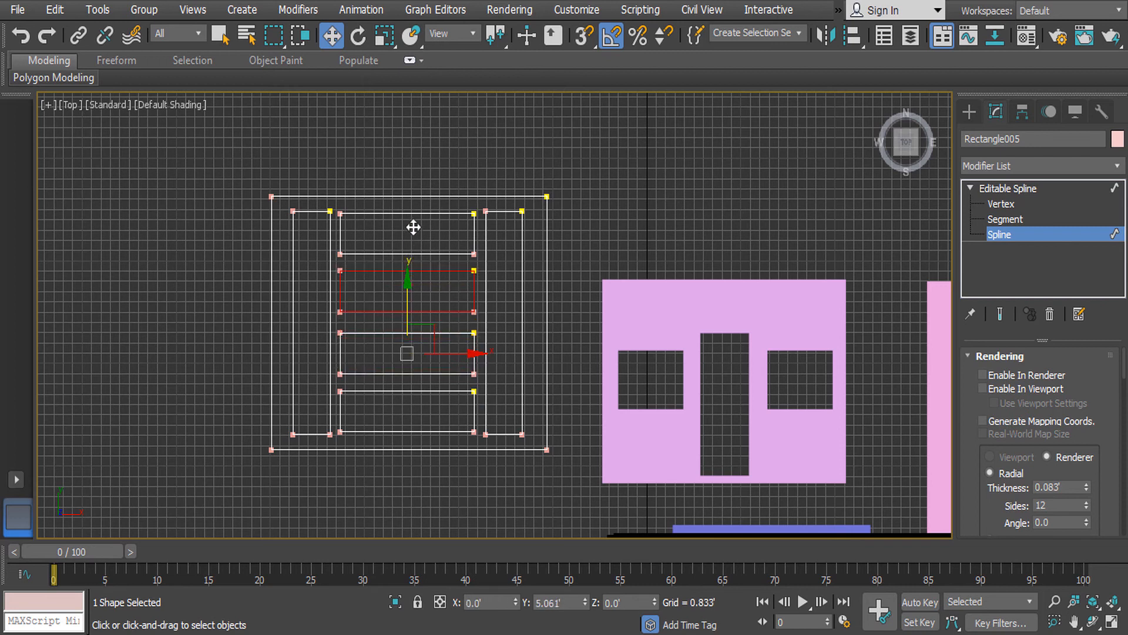
left_click(606, 220)
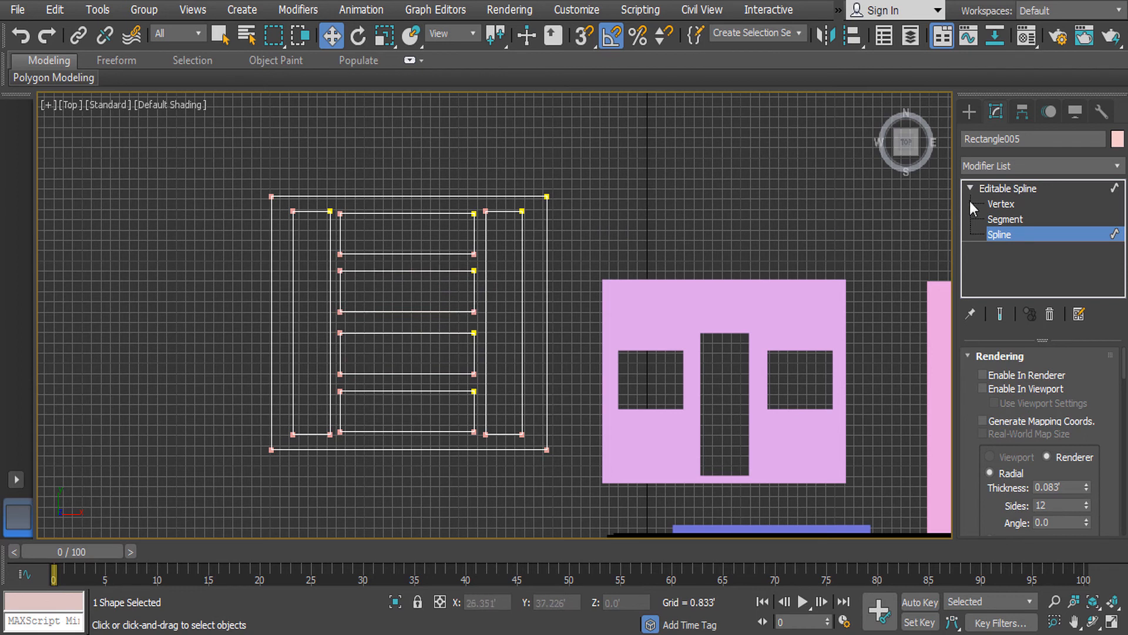
Leave spline editing and extrude the slotted rectangle by 0.667'.
left_click(999, 188)
left_click(1004, 166)
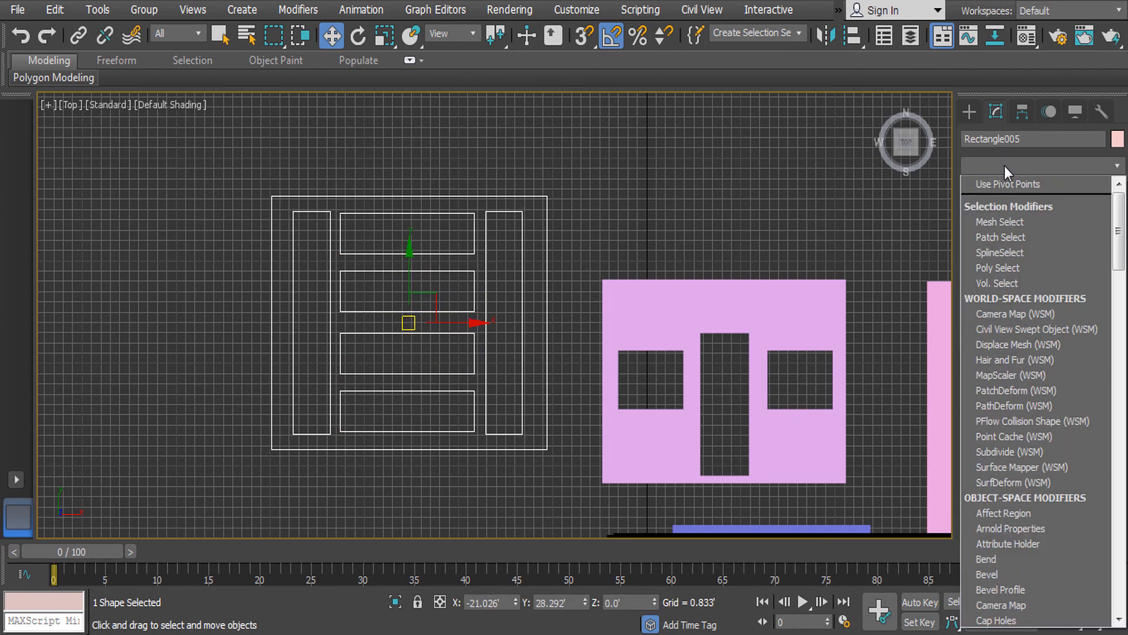
key("e")
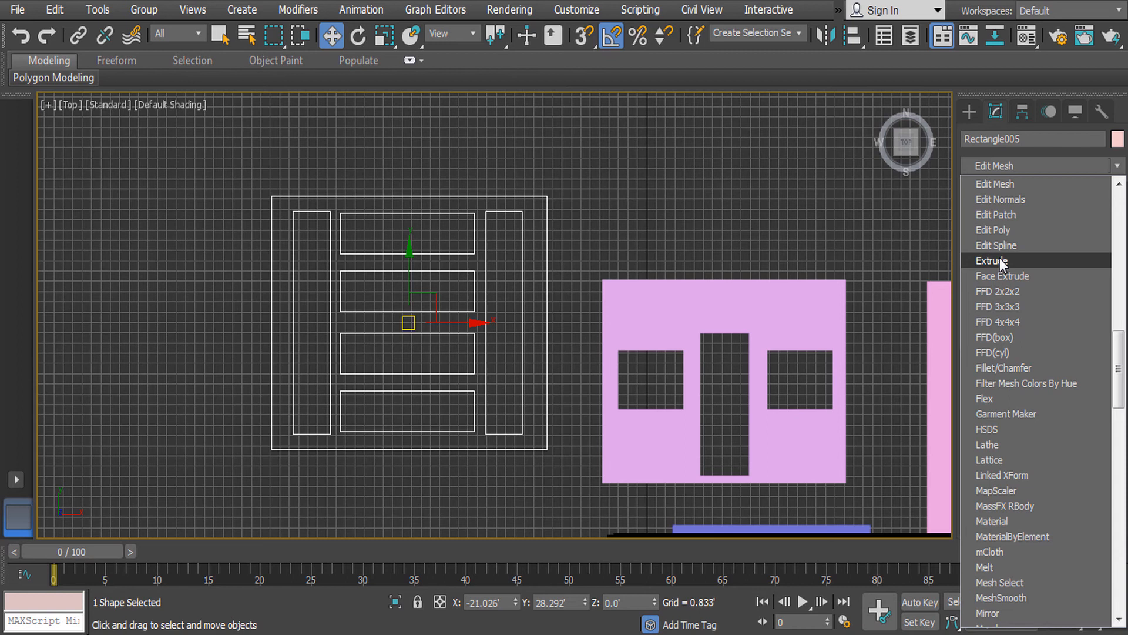
left_click(1000, 259)
left_click(613, 182)
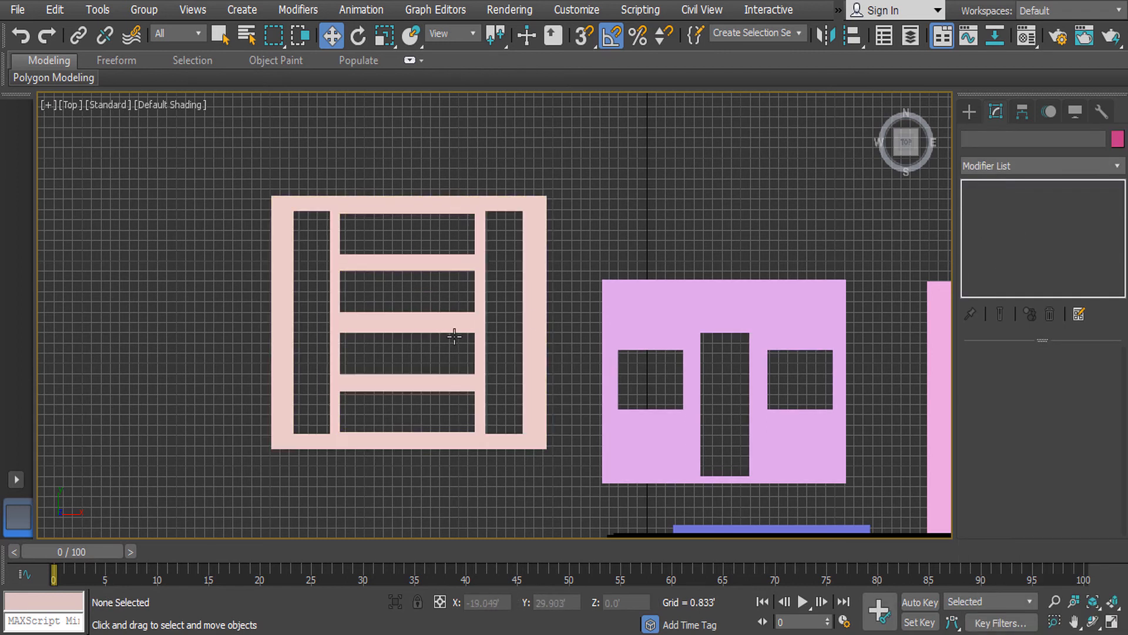
At spline level, clone the slotted panel's outer outline as a slightly larger concentric copy, and return to the Extrude modifier.
left_click(546, 343)
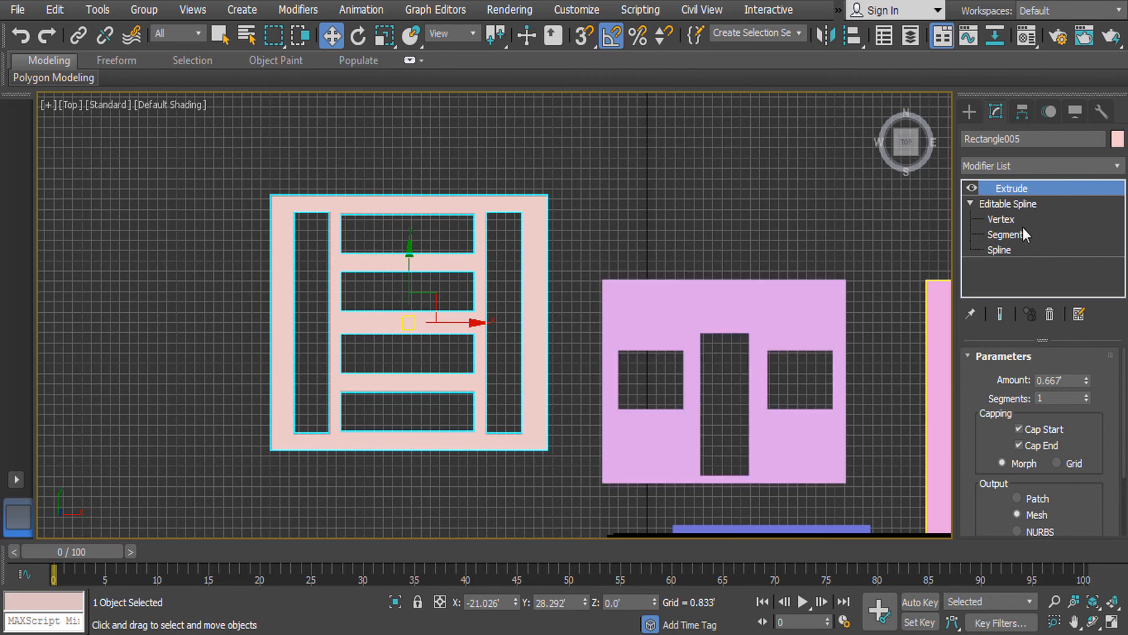
left_click(1006, 249)
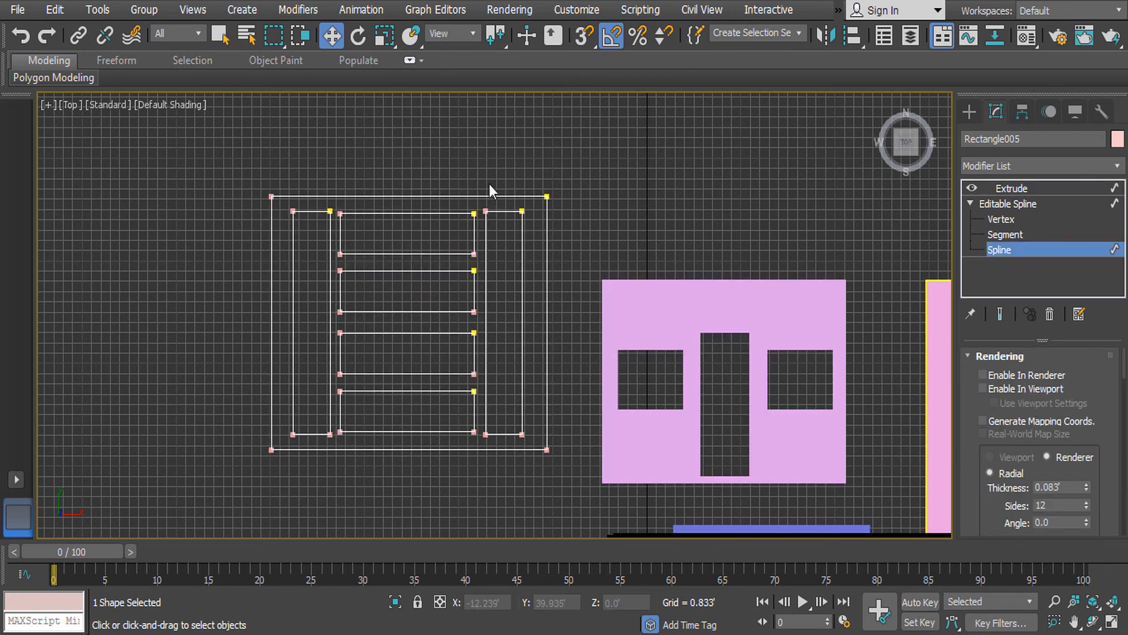
left_click(466, 197)
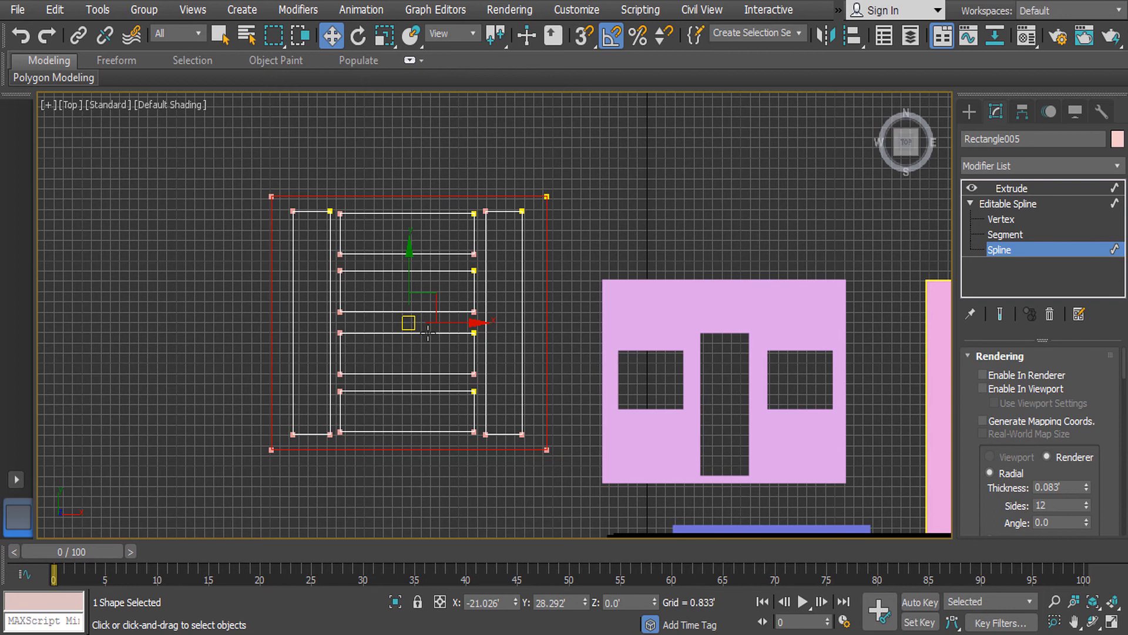
key("r")
left_click_drag(407, 306, 406, 298, "shift")
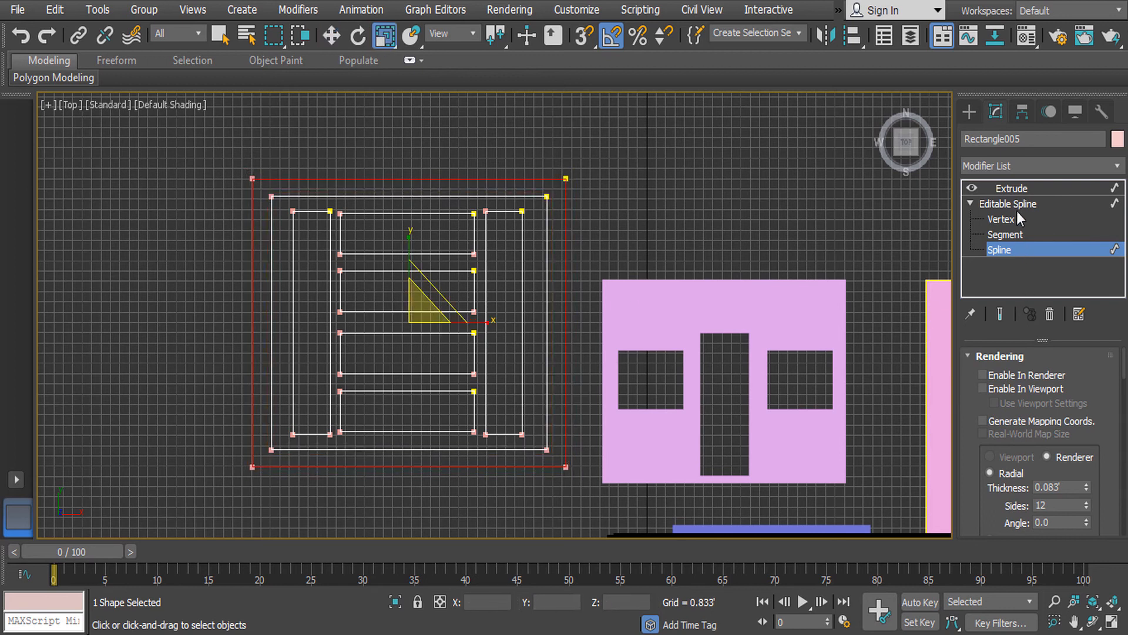
left_click(1020, 189)
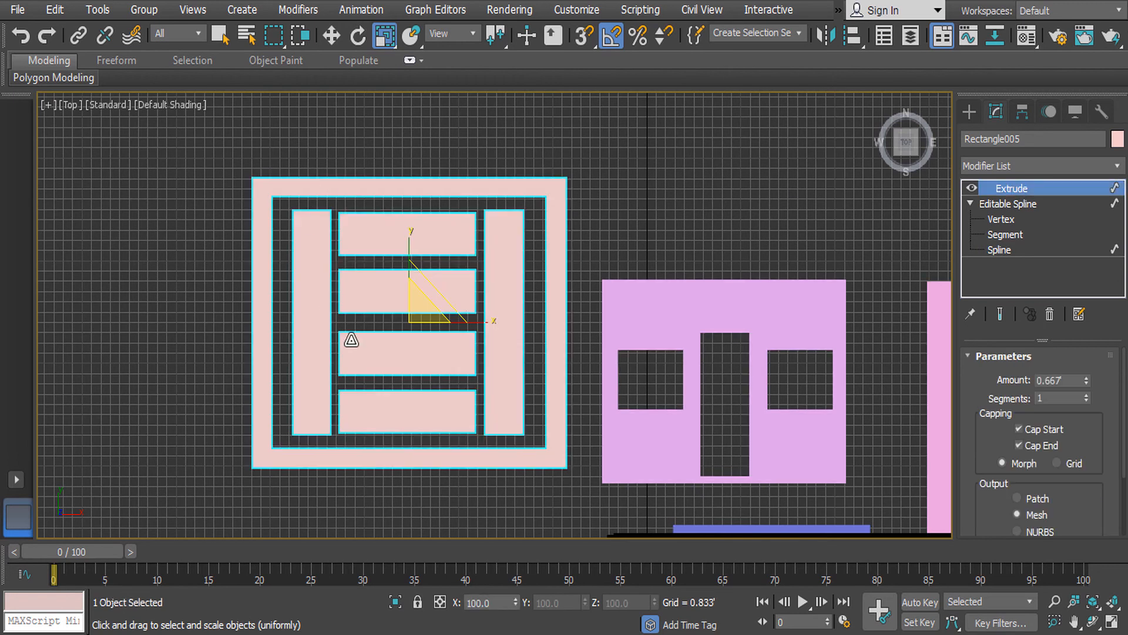
Examine the five extruded panels in perspective, and view the door-and-window panel from the front and top.
middle_click_drag(513, 364, 511, 343)
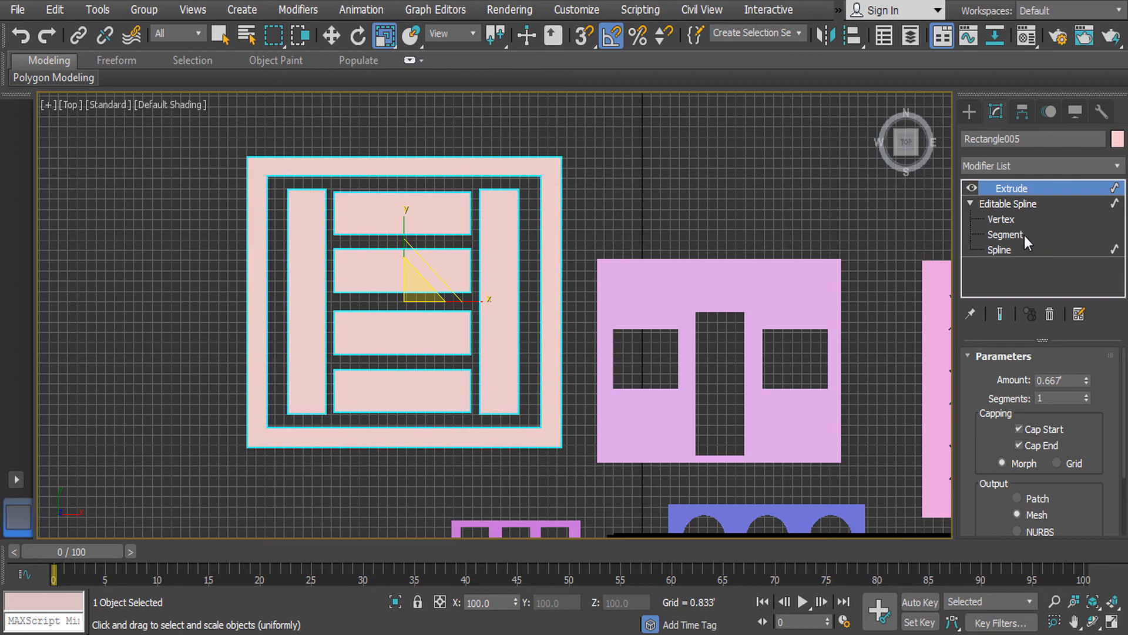
middle_click_drag(569, 253, 542, 210, "alt")
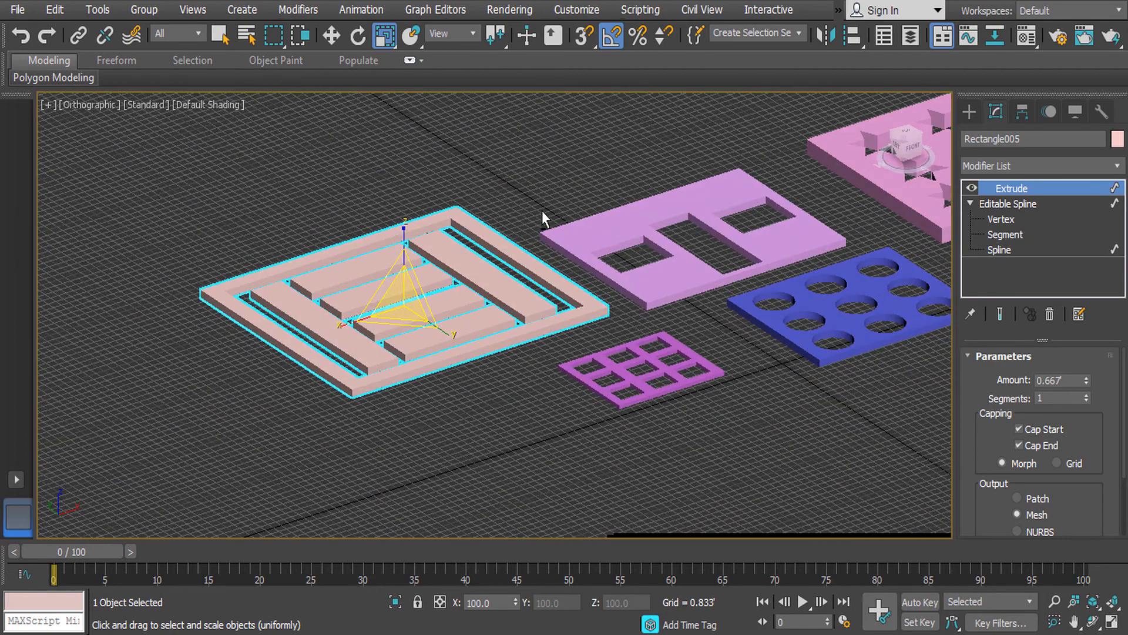
key("p")
key("z")
middle_click_drag(575, 305, 793, 365)
scroll(585, 295, "down", 5)
left_click(678, 286)
middle_click_drag(678, 286, 504, 302)
left_click(504, 302)
middle_click_drag(603, 343, 624, 267, "alt")
left_click(625, 269)
middle_click_drag(513, 206, 522, 231)
left_click(544, 267)
left_click(713, 277)
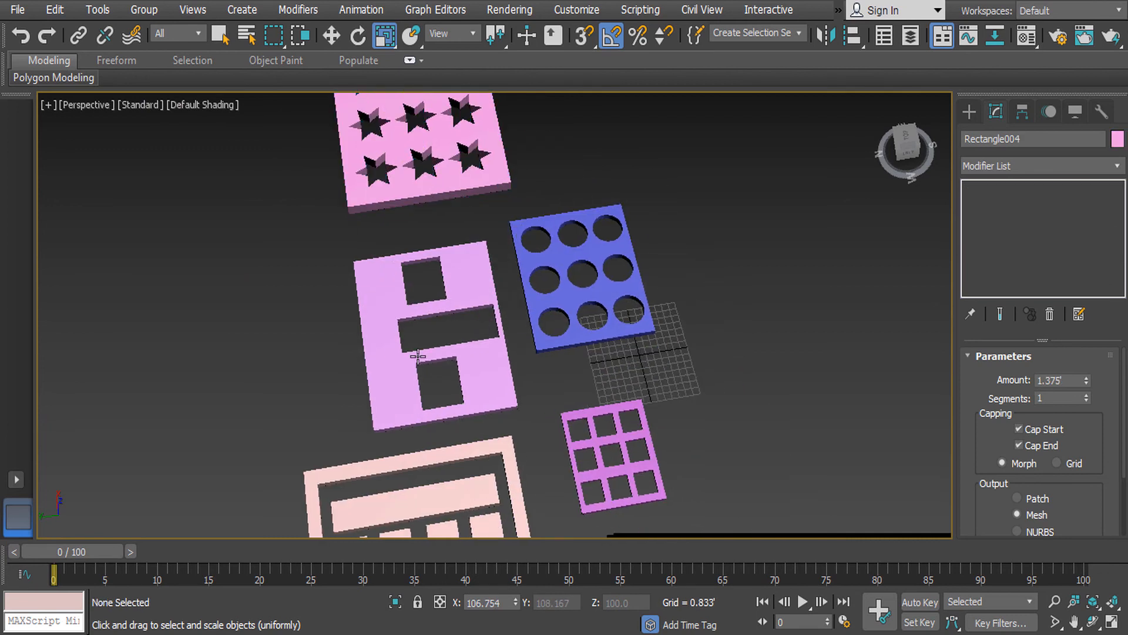
scroll(352, 217, "down", 3)
left_click_drag(351, 213, 684, 467)
scroll(615, 364, "up", 4)
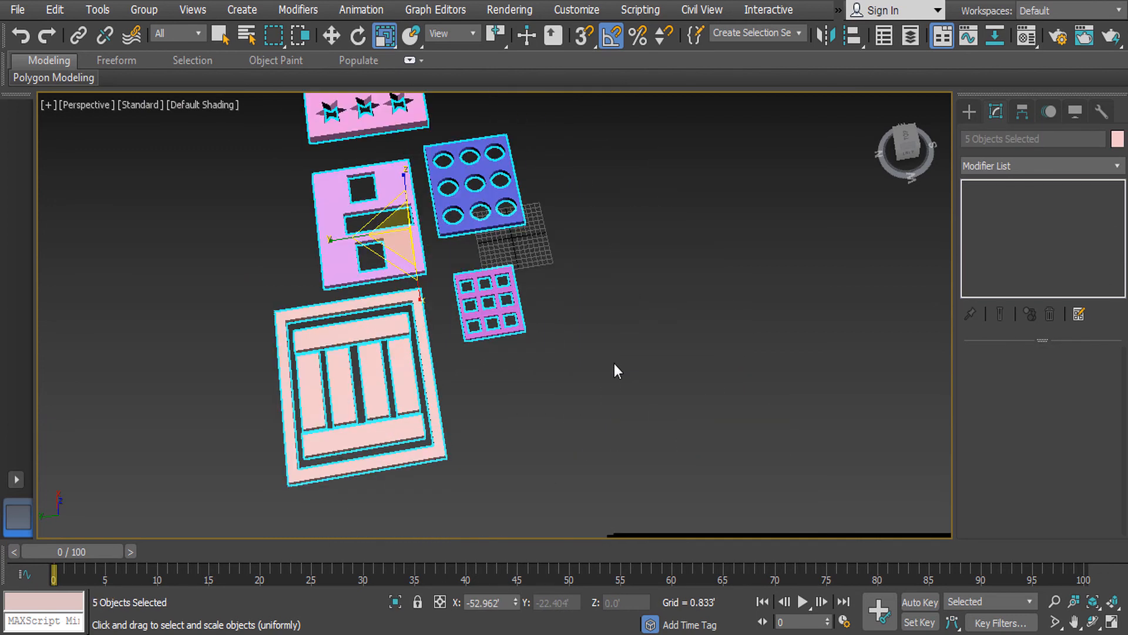
scroll(614, 363, "up", 3)
left_click(614, 364)
middle_click_drag(442, 348, 564, 441)
left_click(392, 299)
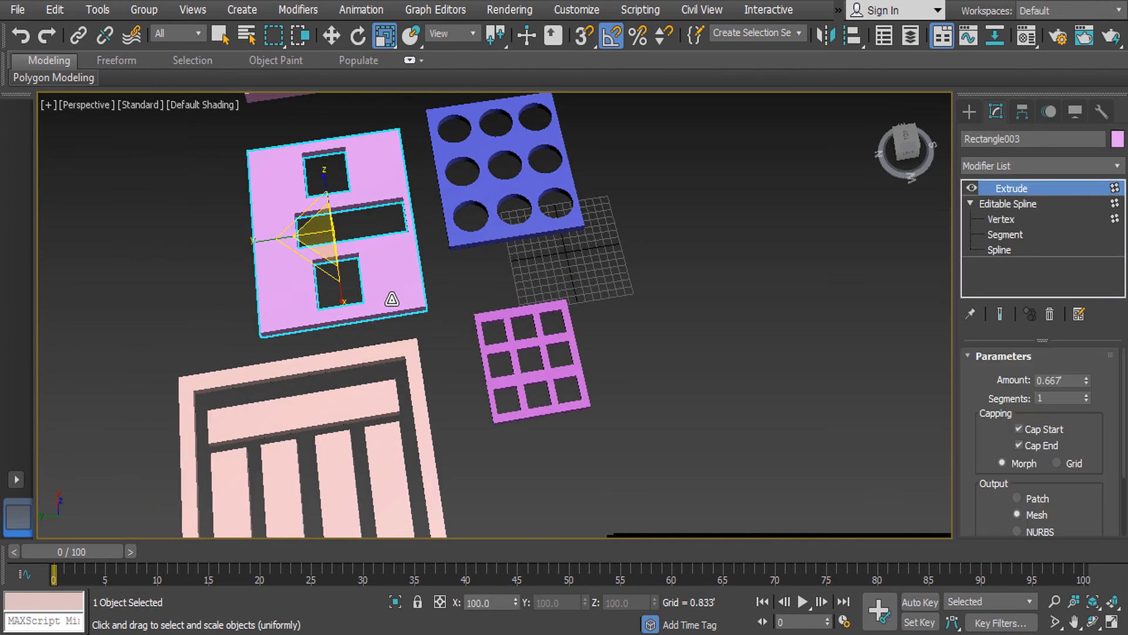
key("f")
key("z")
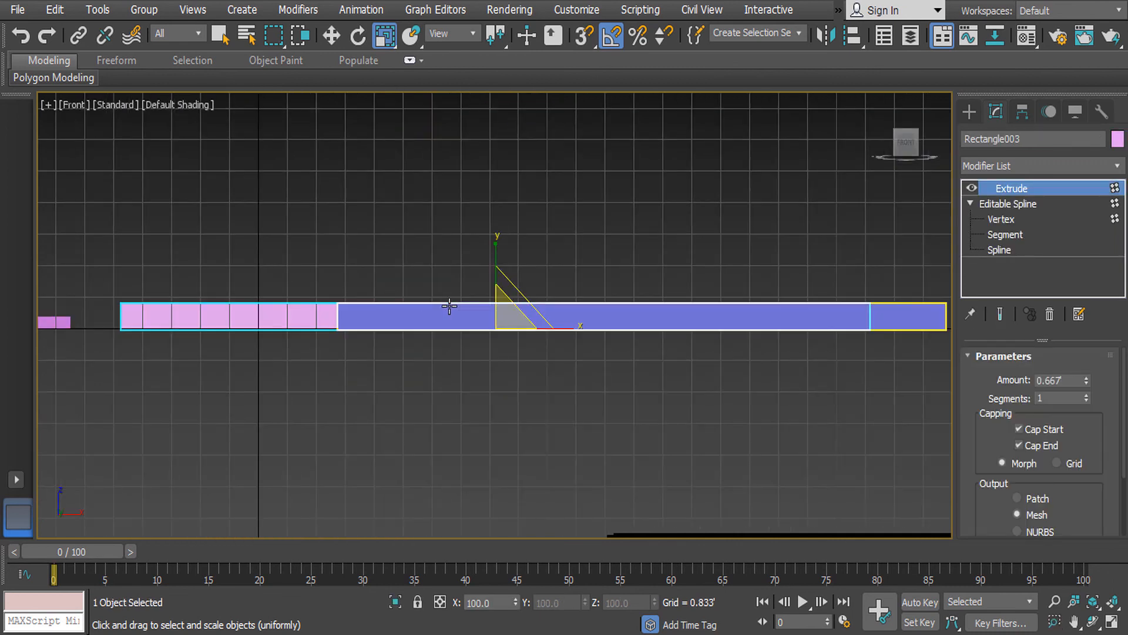
key("t")
key("z")
middle_click_drag(710, 330, 523, 333)
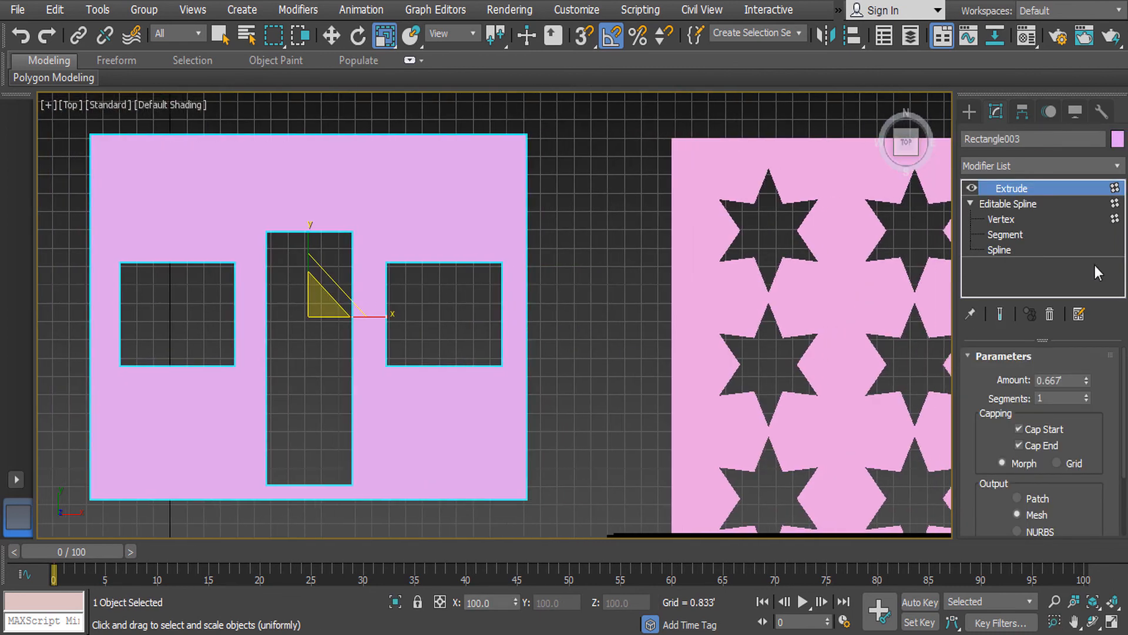
Draw a Donut spline above the gap between the door-and-window and star panels, centred at about X 21.3', Y 41.5'.
left_click(970, 111)
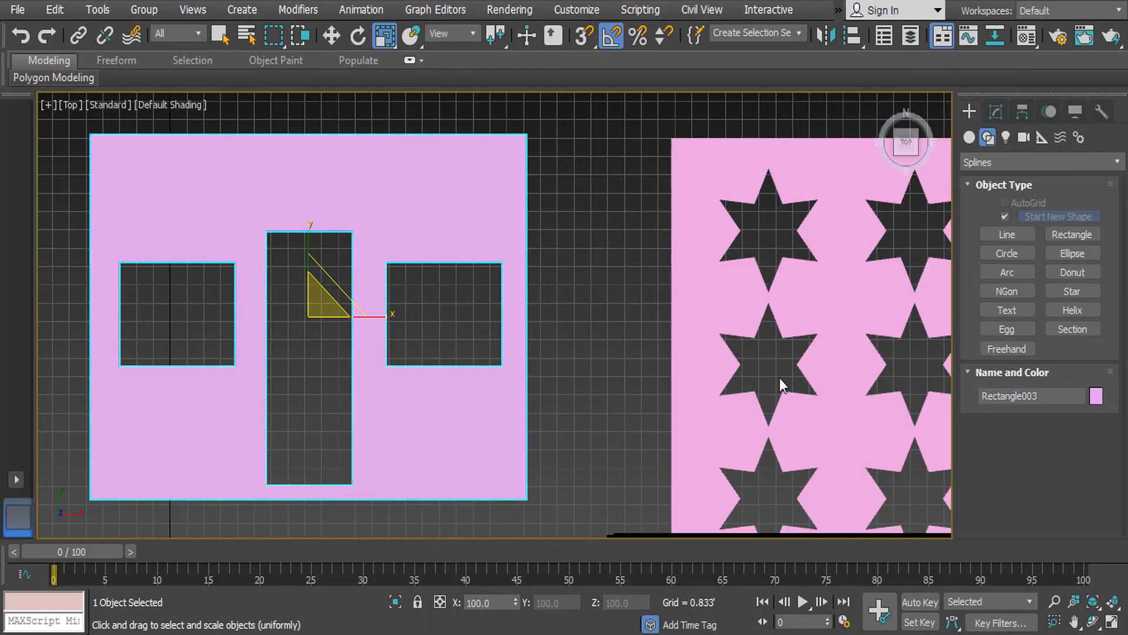
left_click(1079, 274)
scroll(554, 257, "down", 5)
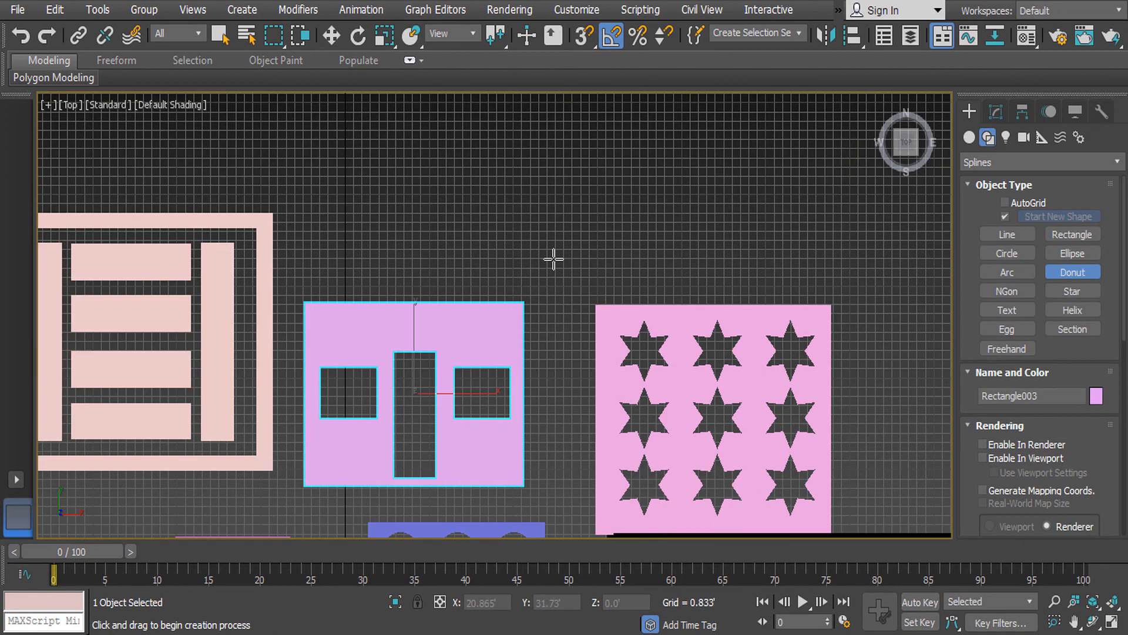
left_click_drag(559, 196, 617, 240)
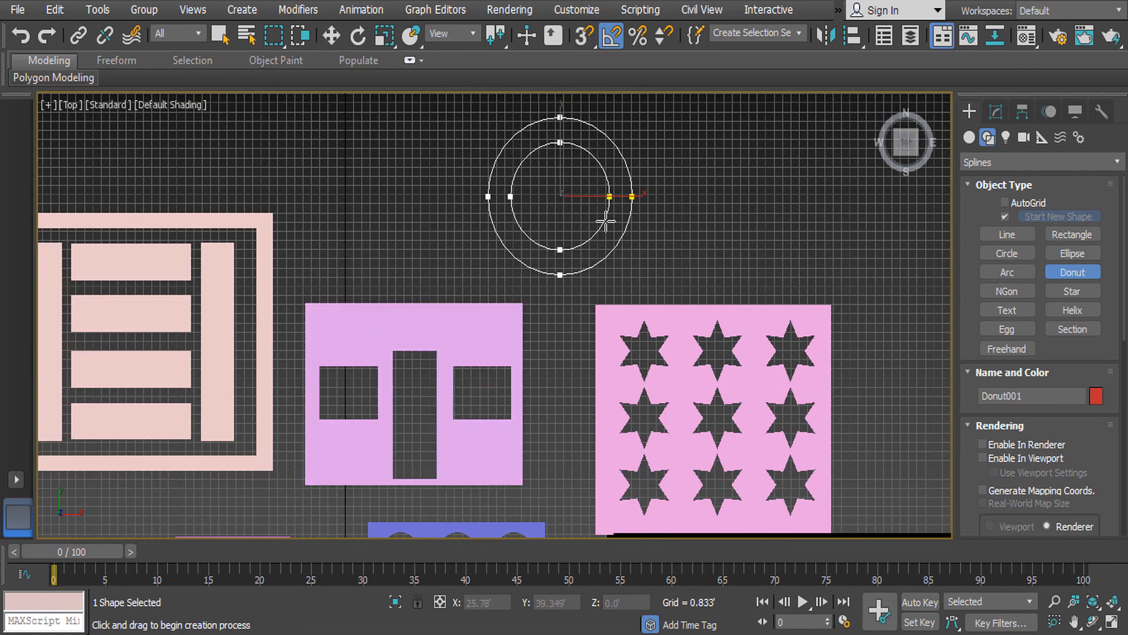
right_click(605, 222)
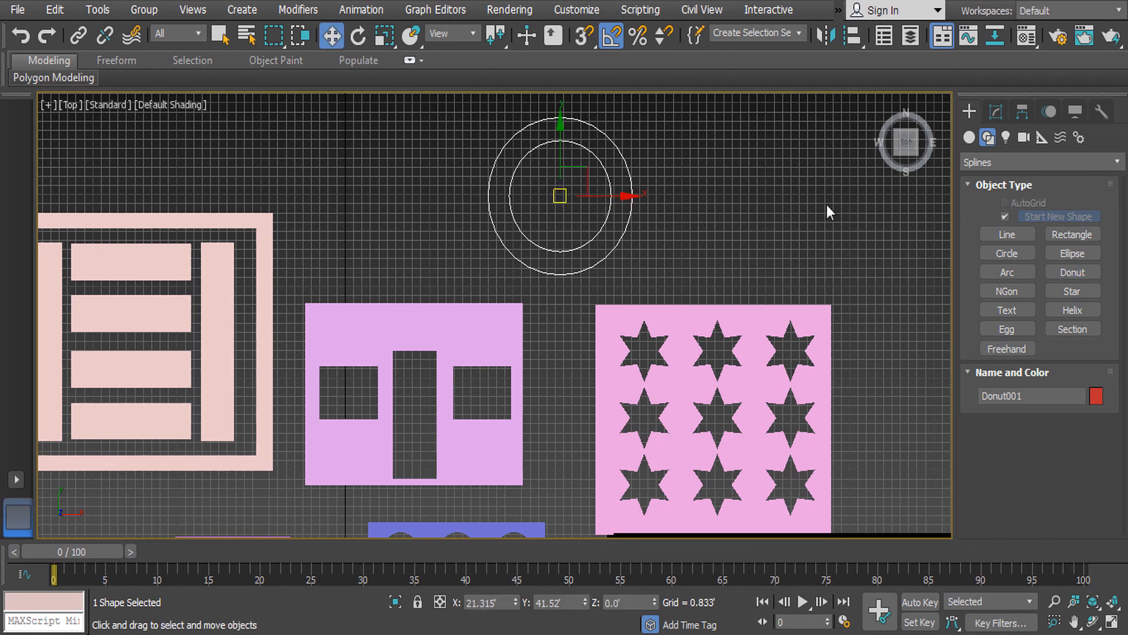
Extrude the donut by 0.667'.
left_click(999, 111)
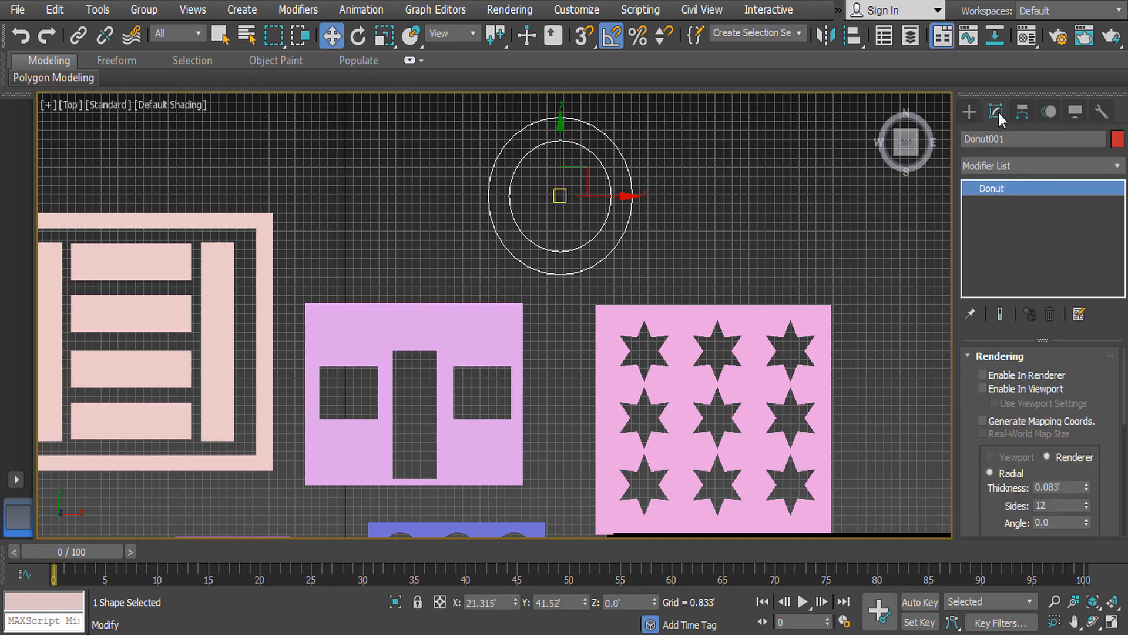
left_click(968, 111)
left_click(1016, 161)
left_click(1016, 159)
left_click(1001, 111)
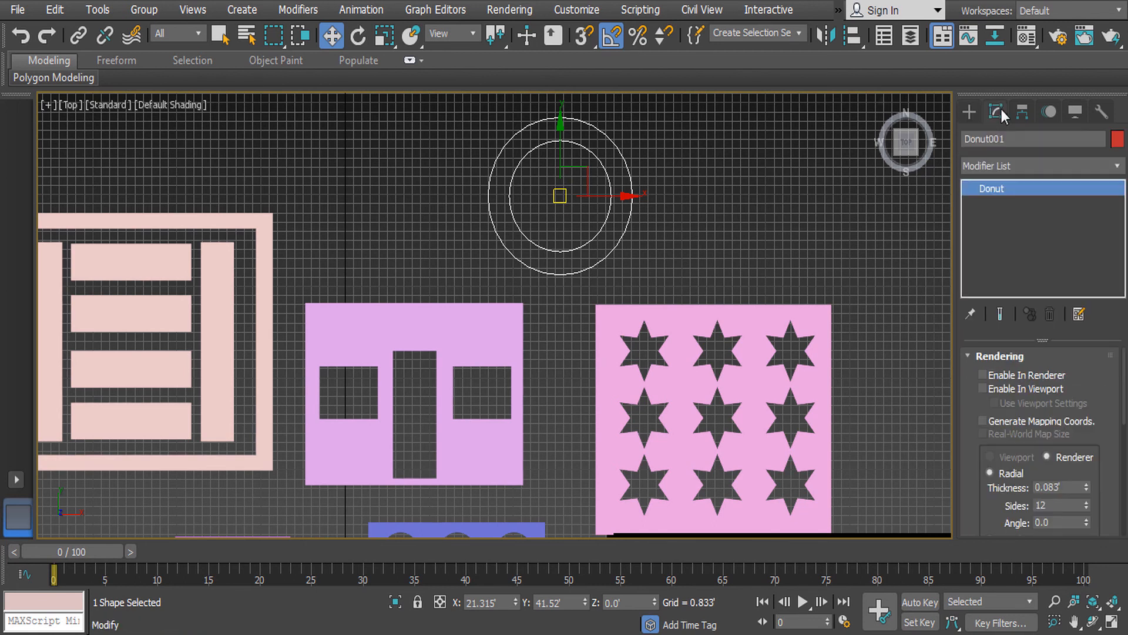
left_click(1012, 167)
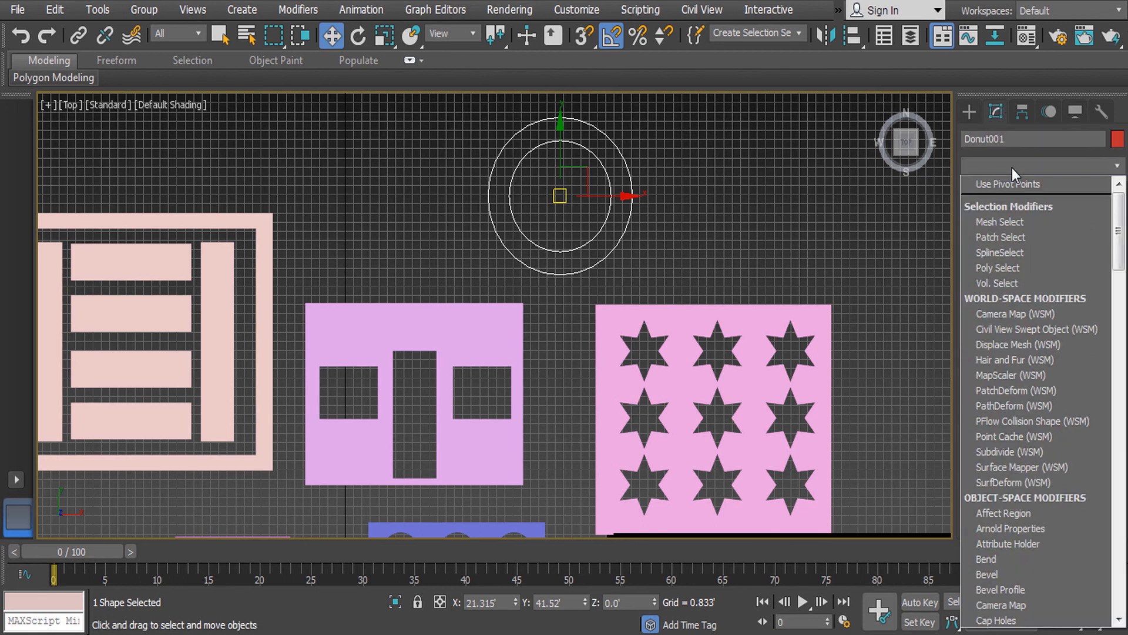
key("e")
left_click(1012, 262)
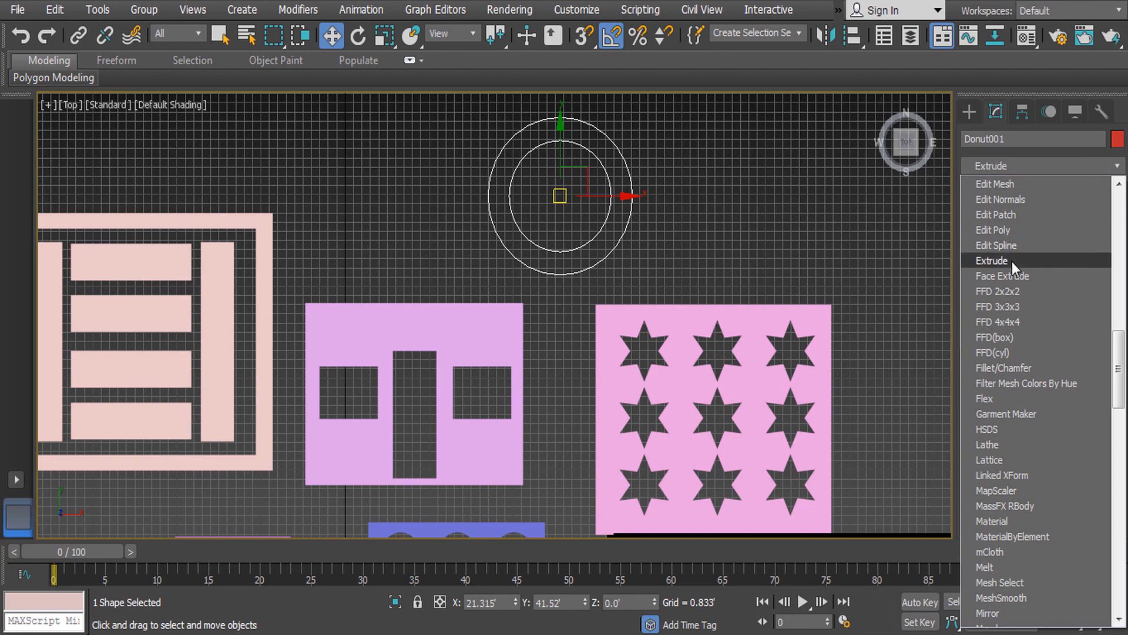
middle_click_drag(705, 221, 673, 183)
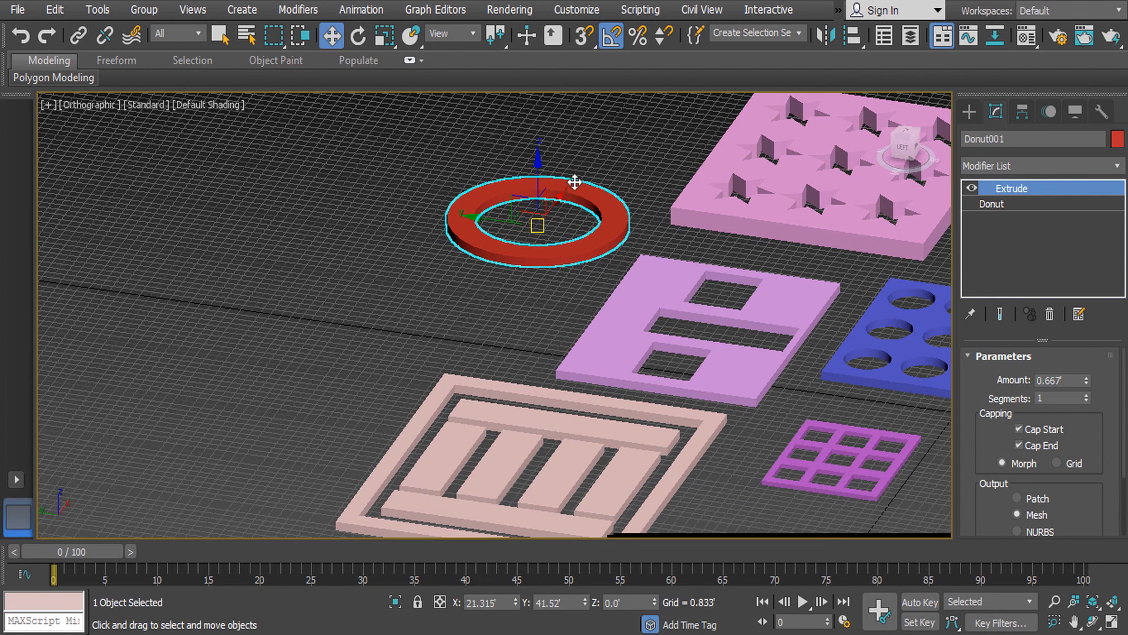
Clone the extruded donut straight up to about Z 2.4', and deselect it.
left_click_drag(537, 167, 537, 137, "shift")
left_click(566, 386)
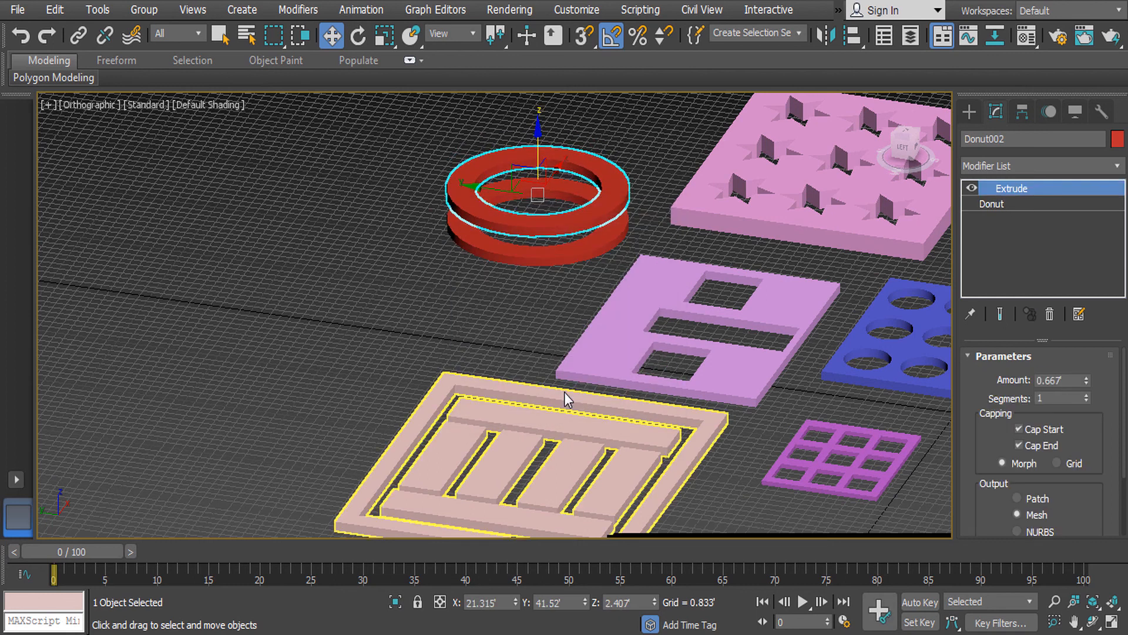
middle_click_drag(624, 237, 433, 292, "alt")
left_click(433, 292)
Try to raise all seven objects together by about 17.1' along Z.
scroll(536, 287, "down", 3)
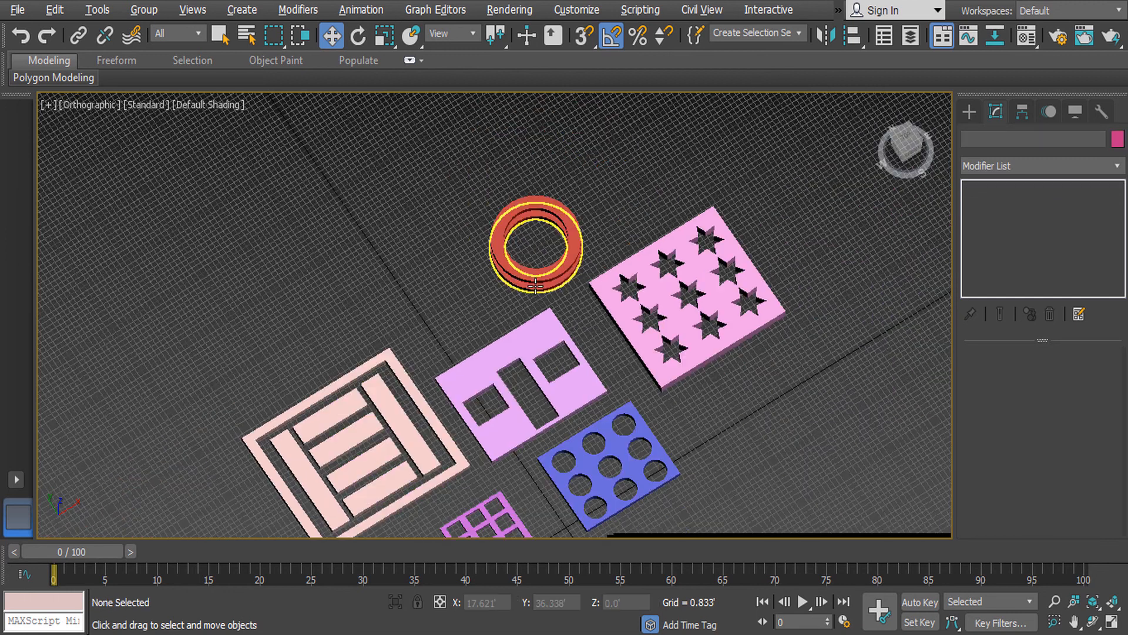
key("p")
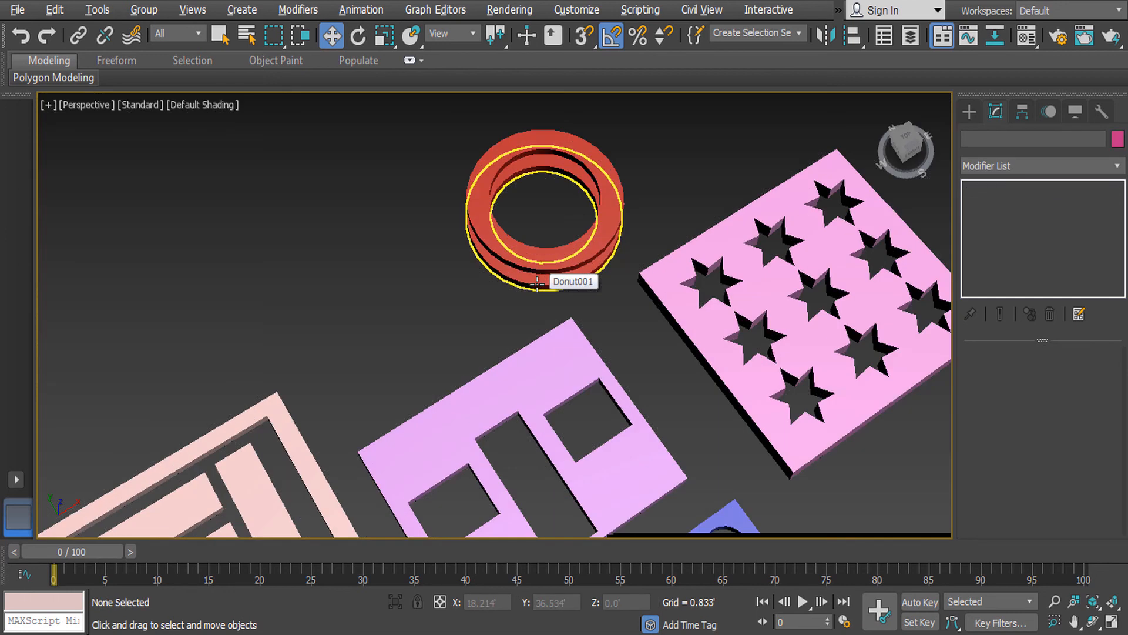
middle_click_drag(552, 287, 652, 322, "alt")
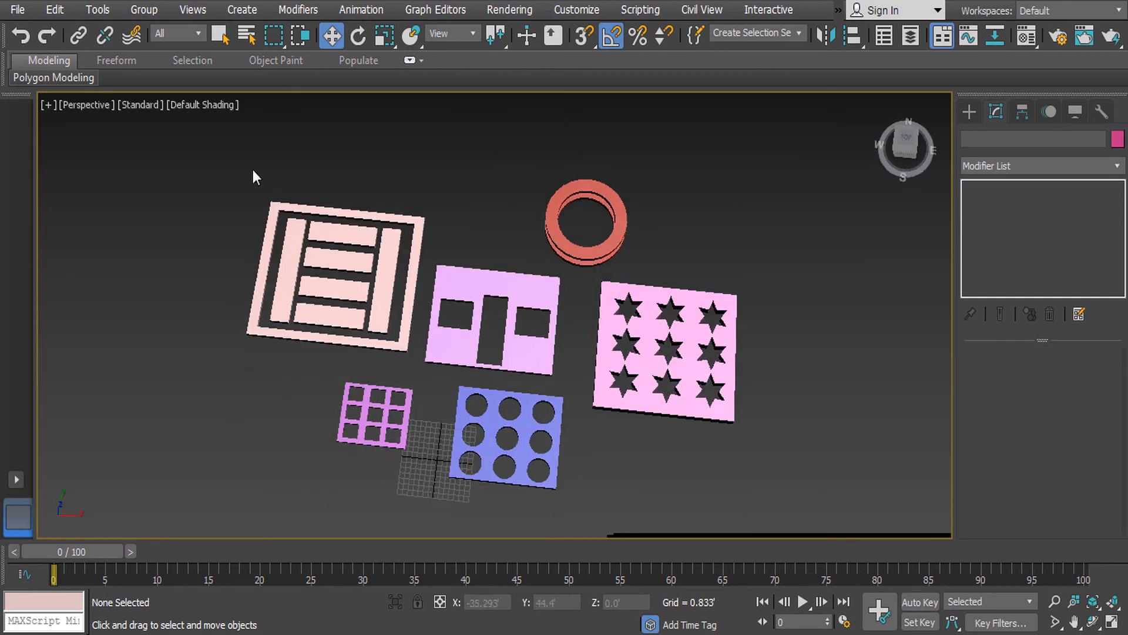
left_click_drag(902, 545, 847, 469)
key("e")
key("w")
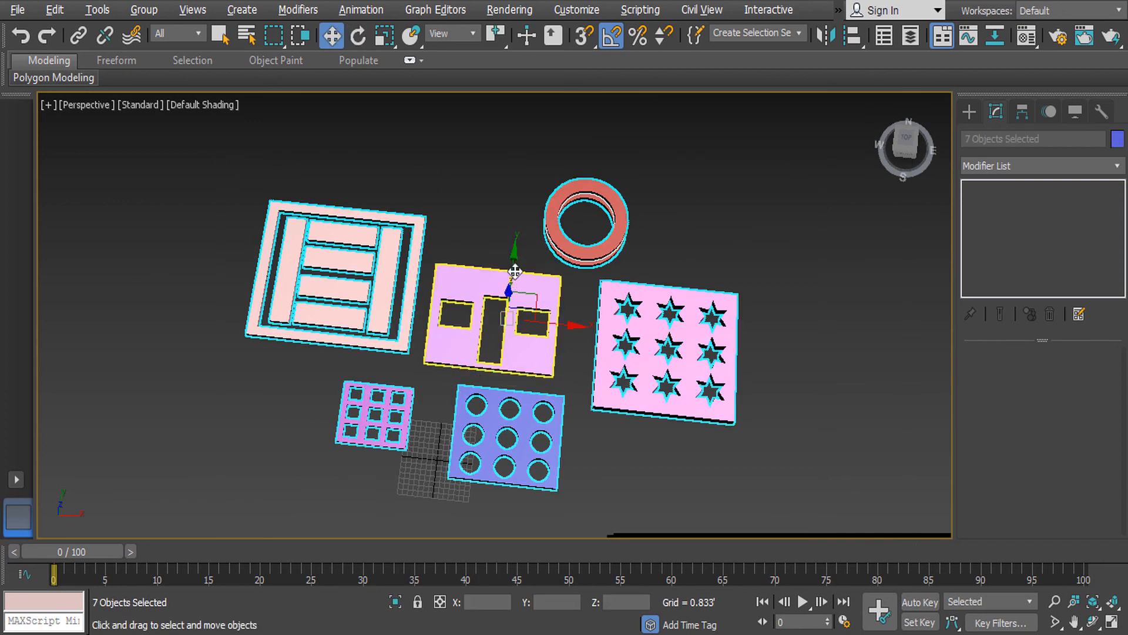
middle_click_drag(515, 270, 513, 211, "alt")
left_click_drag(507, 259, 511, 174)
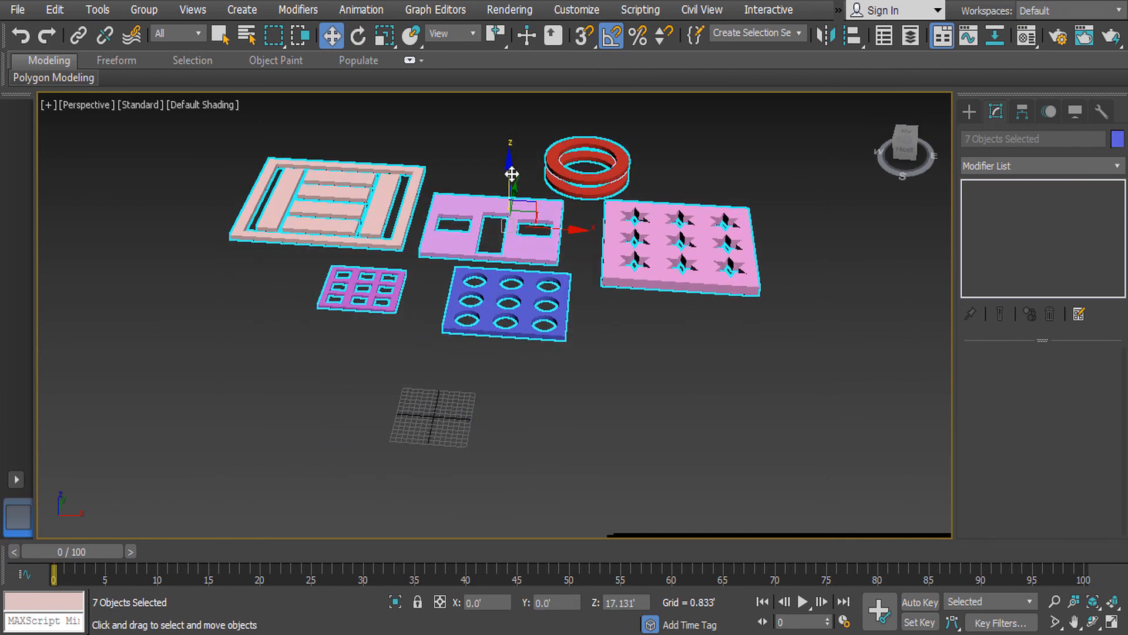
key("ctrl+z")
middle_click_drag(619, 200, 648, 278, "alt")
left_click(677, 213)
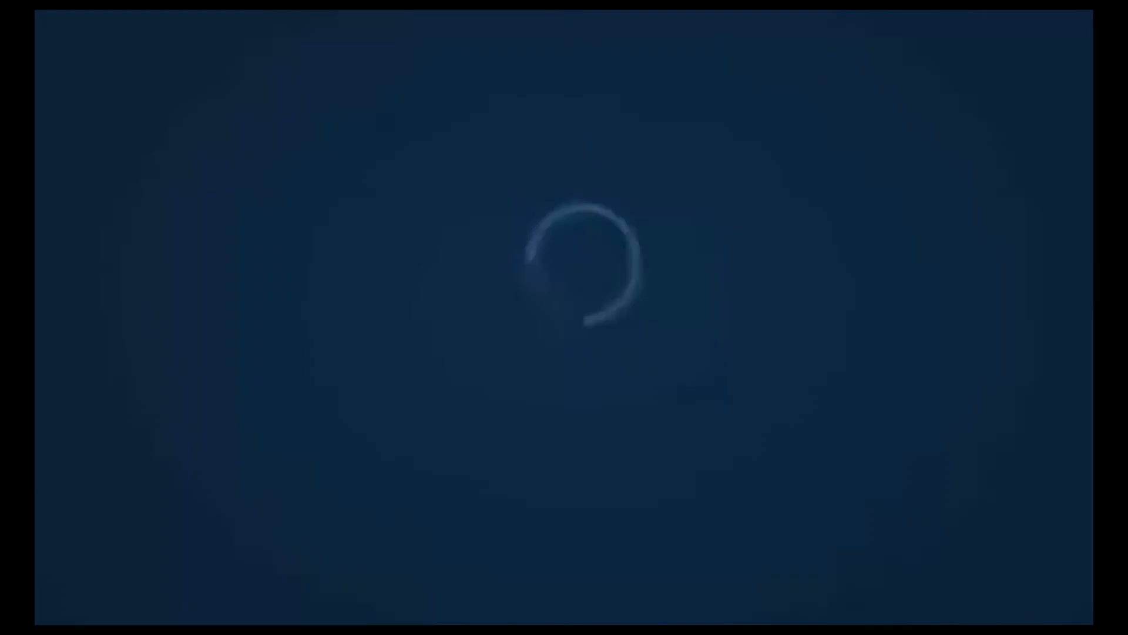